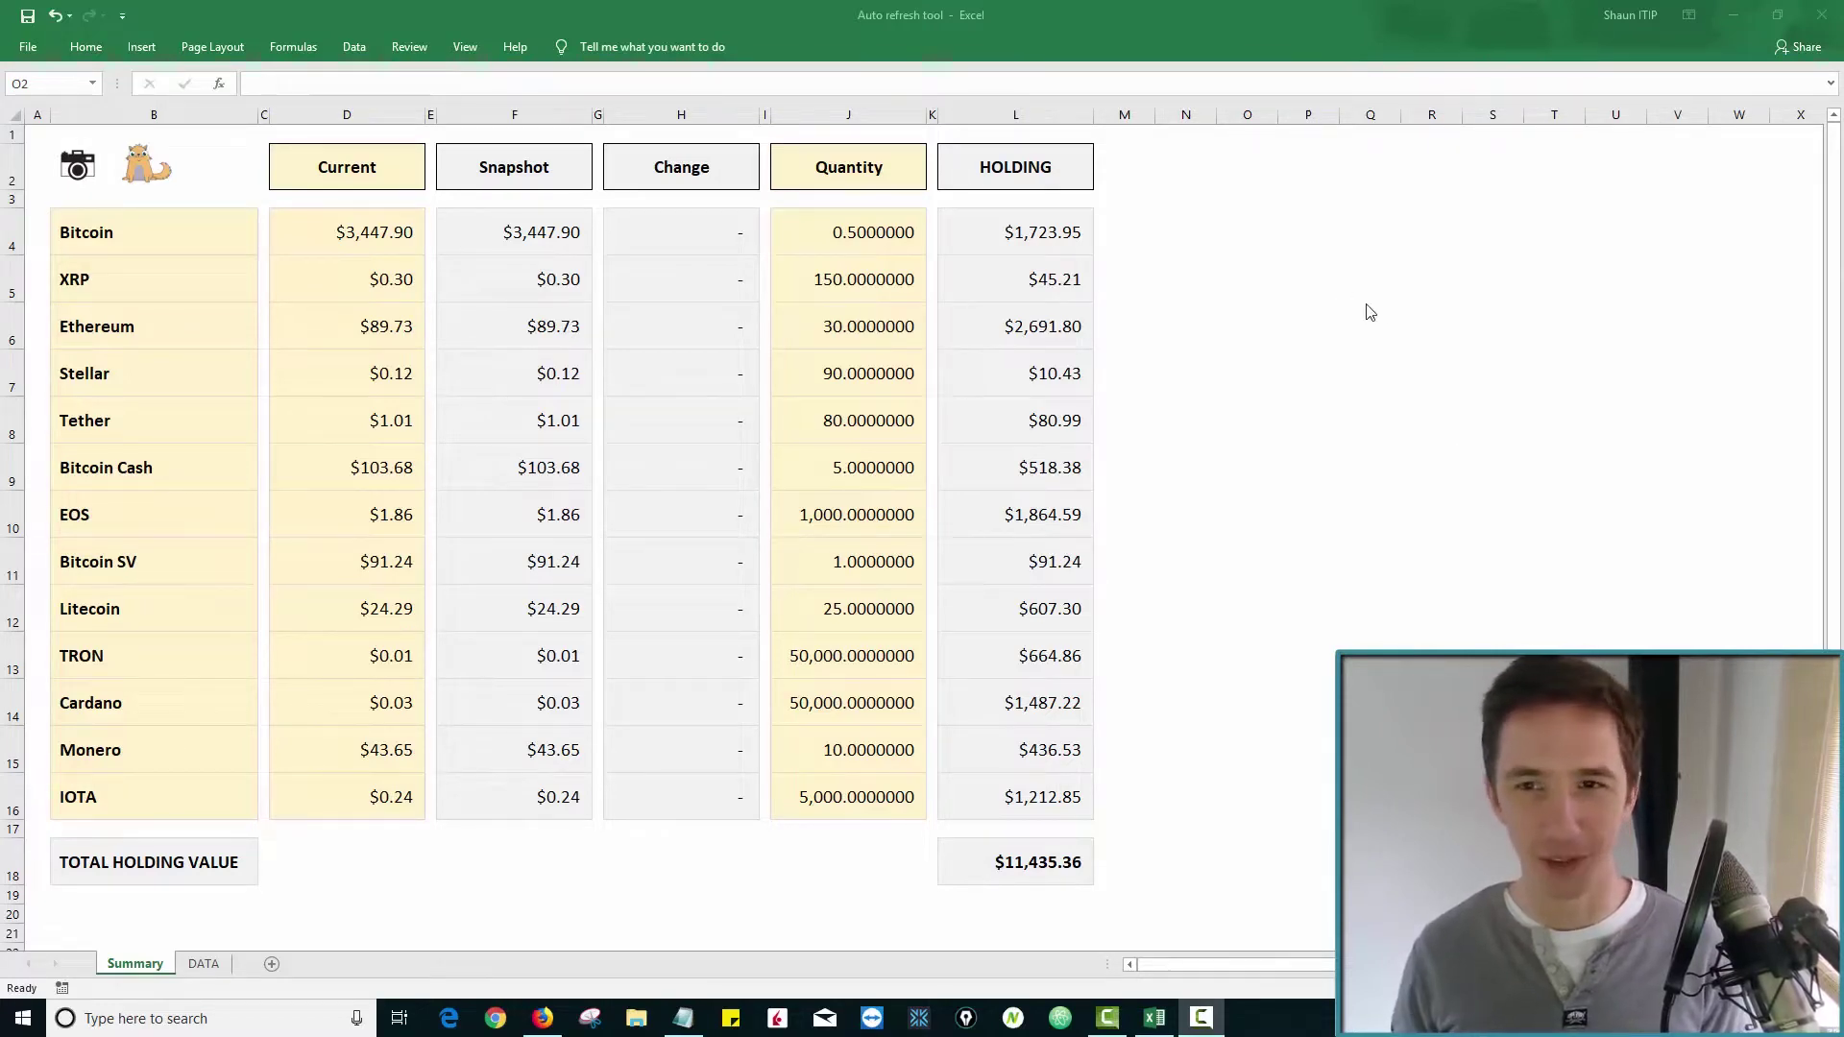
Refresh the live coin prices on the Summary sheet.
{"action": "left_click", "coordinate": [1179, 149]}
{"action": "left_click", "coordinate": [1178, 149]}
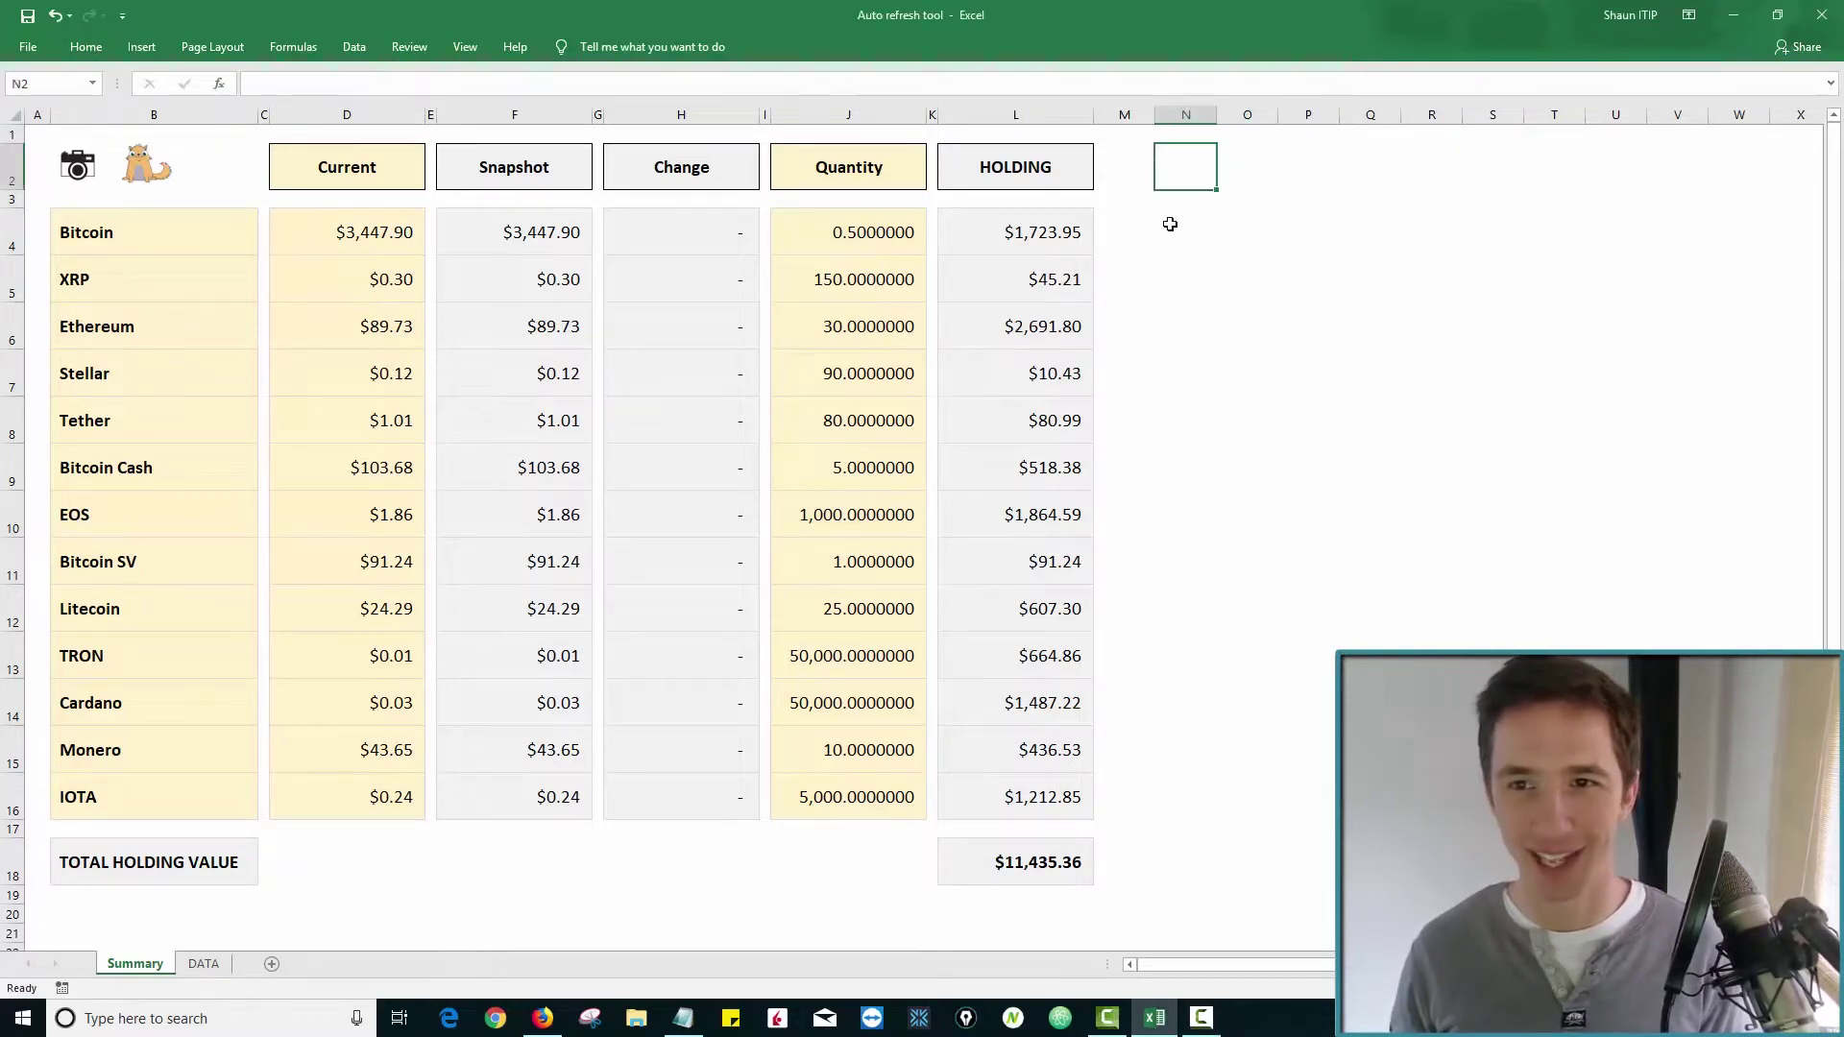
{"action": "left_click", "coordinate": [143, 182]}
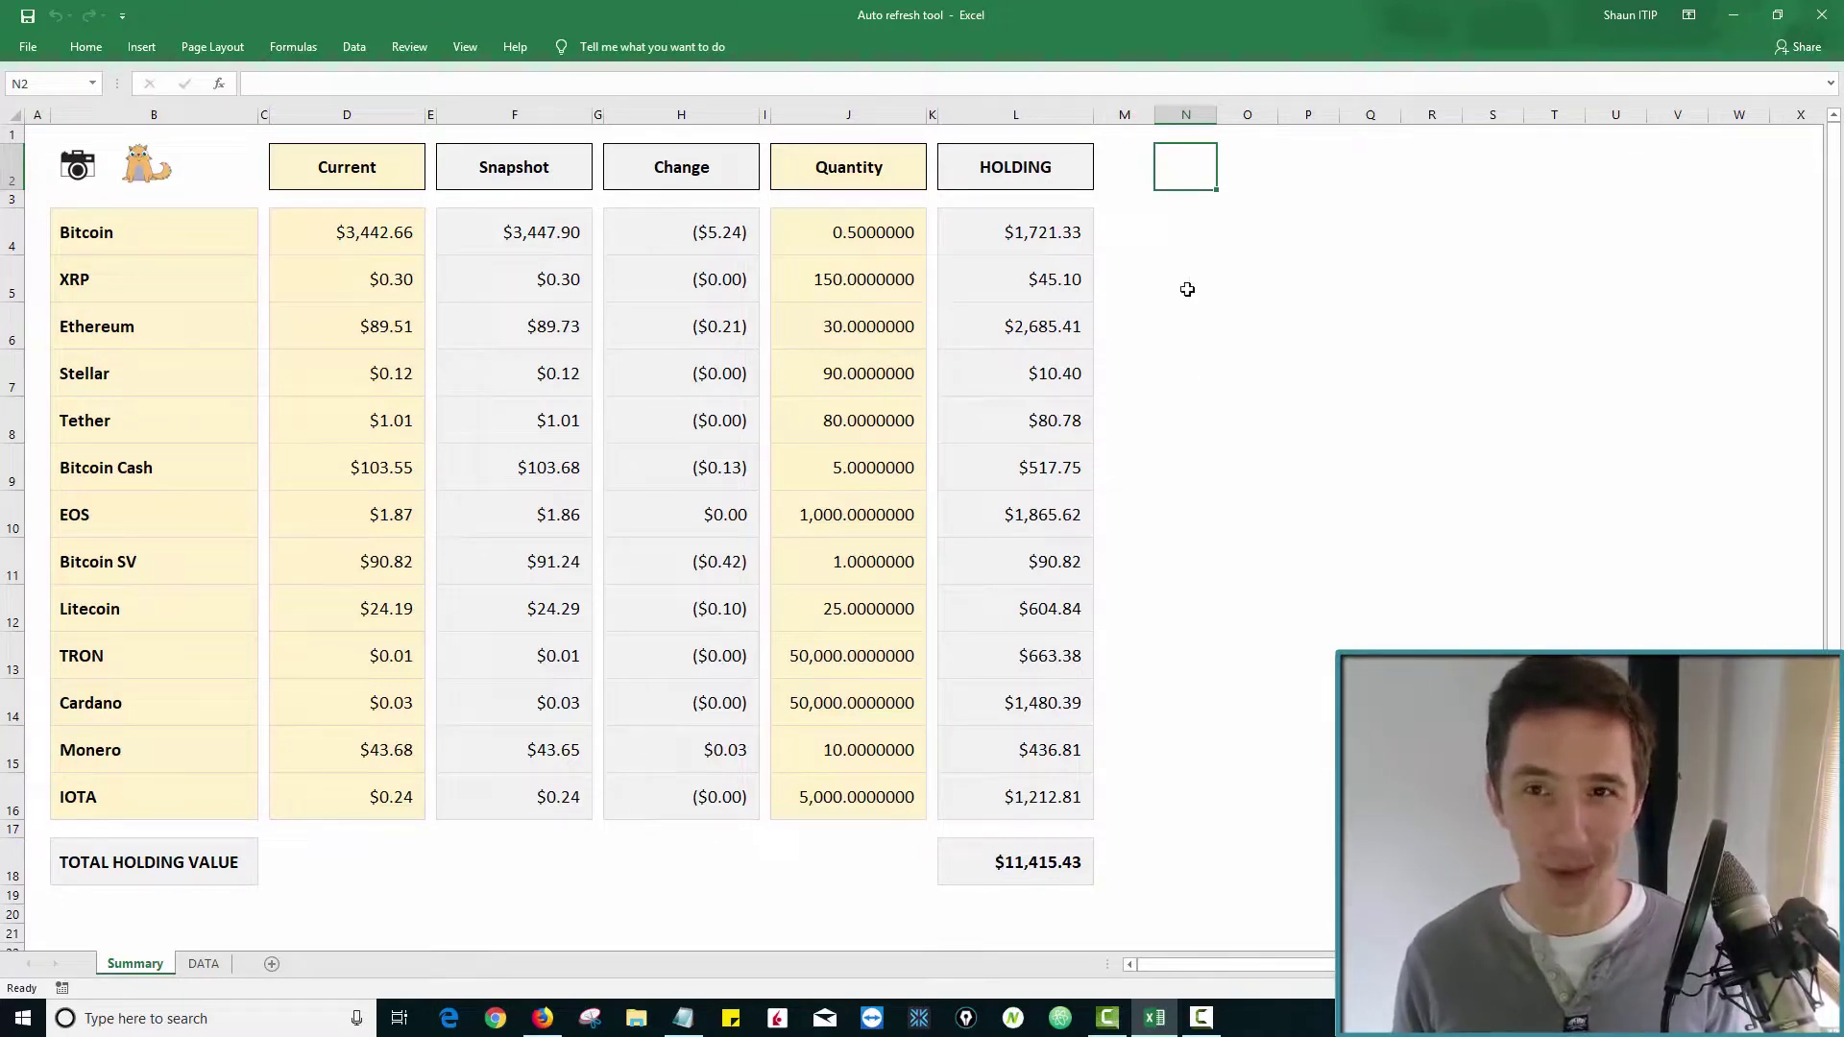
Snapshot current prices, then refresh again so Change shows movements and the total reads $11,413.36.
{"action": "left_click", "coordinate": [77, 171]}
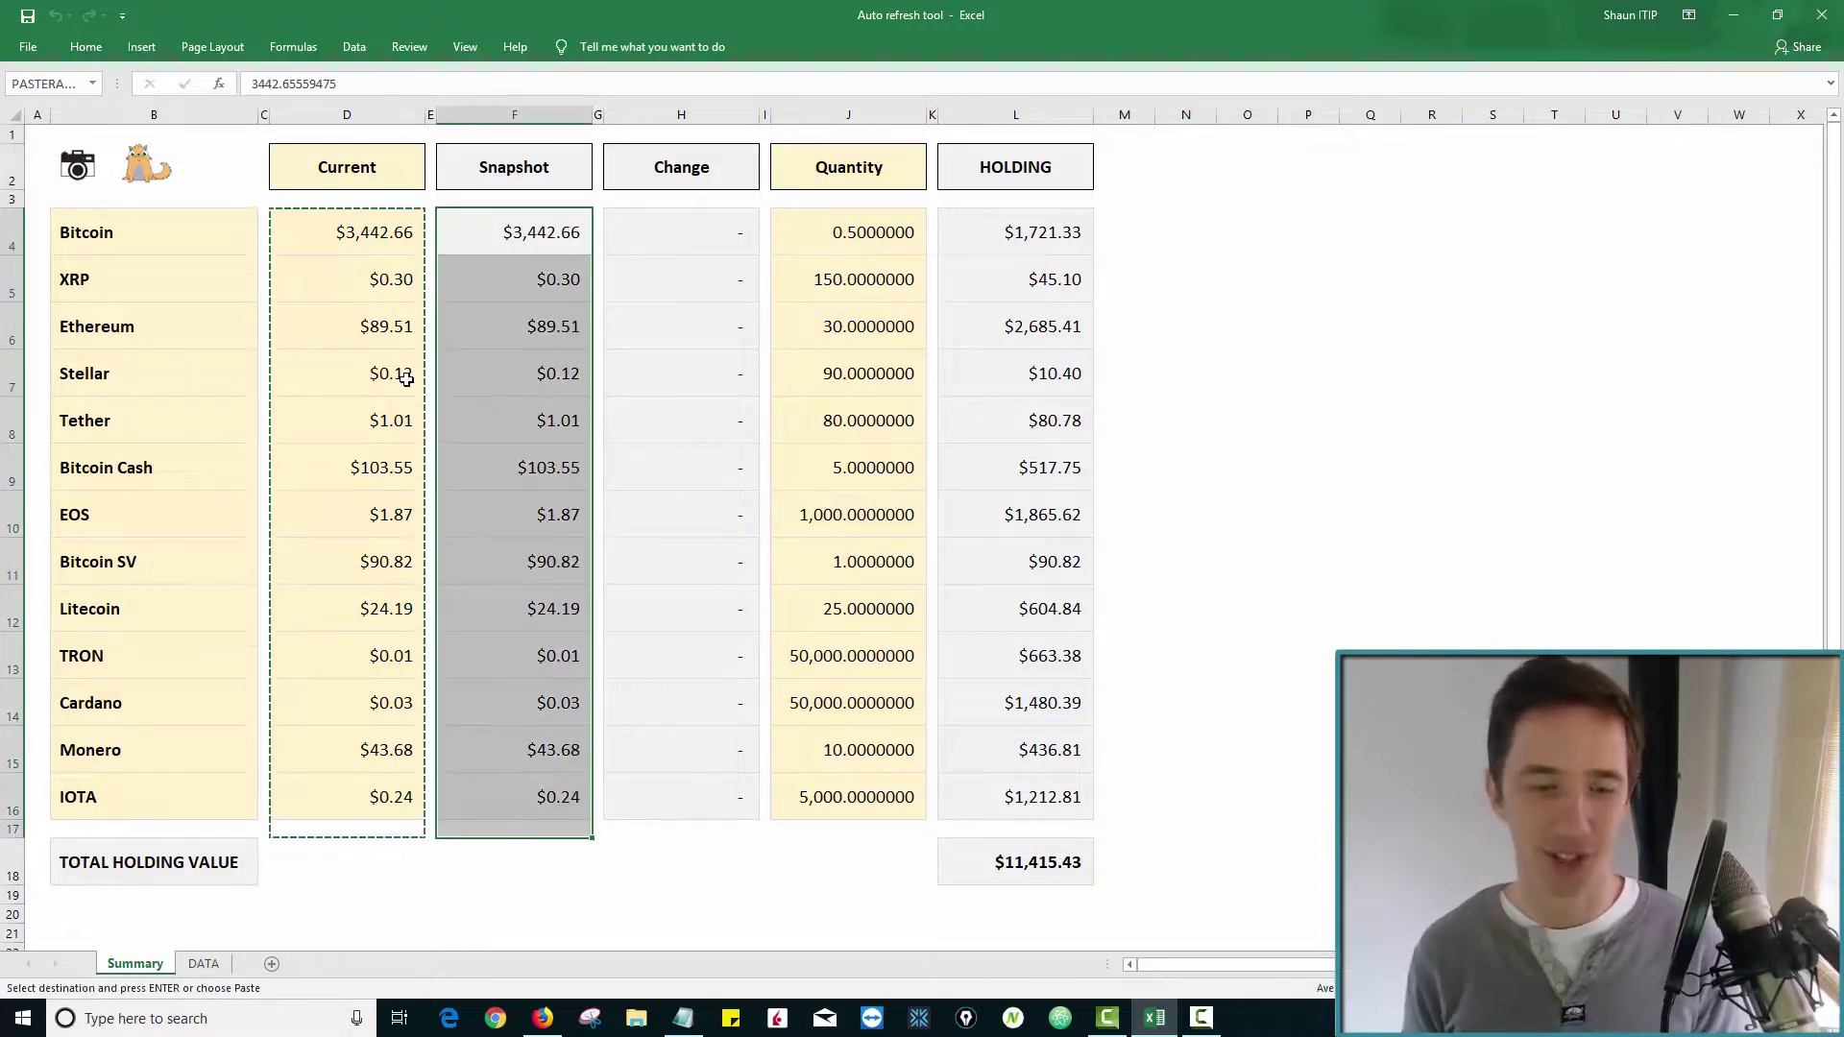
{"action": "key", "text": "Escape"}
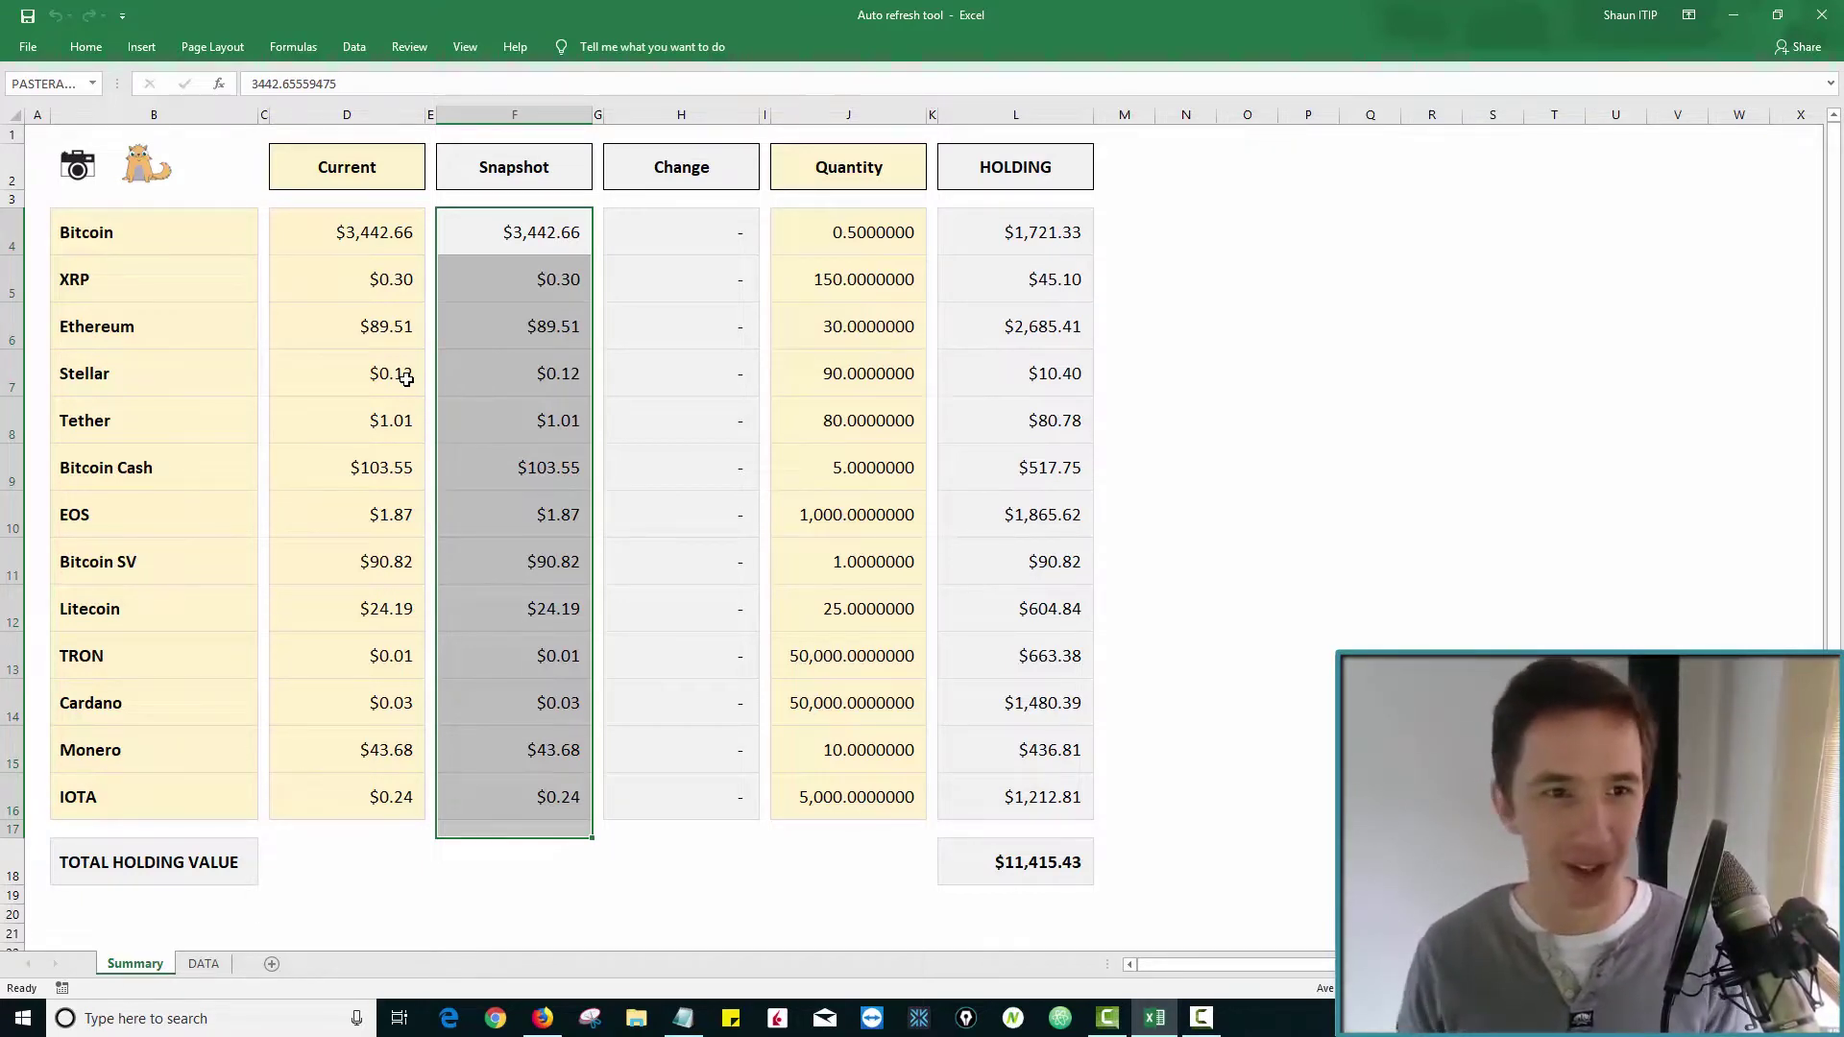
{"action": "left_click", "coordinate": [146, 170]}
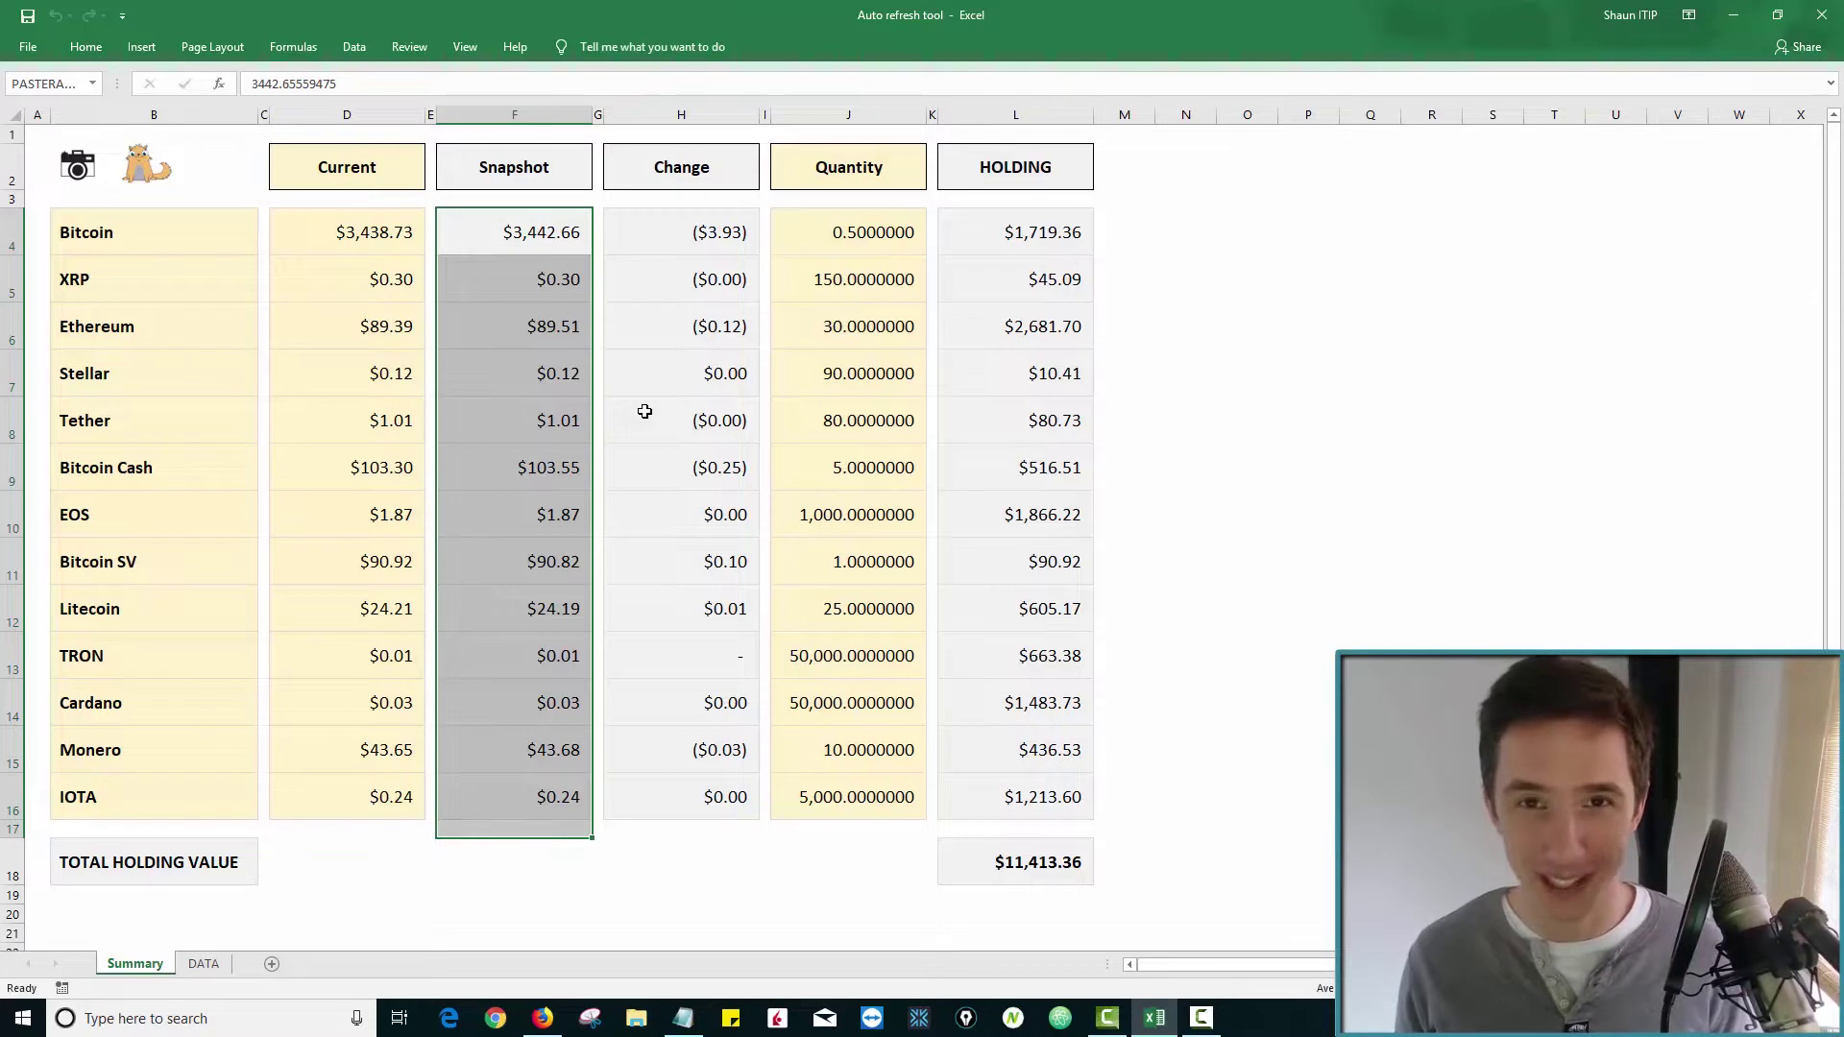
{"action": "left_click", "coordinate": [1160, 170]}
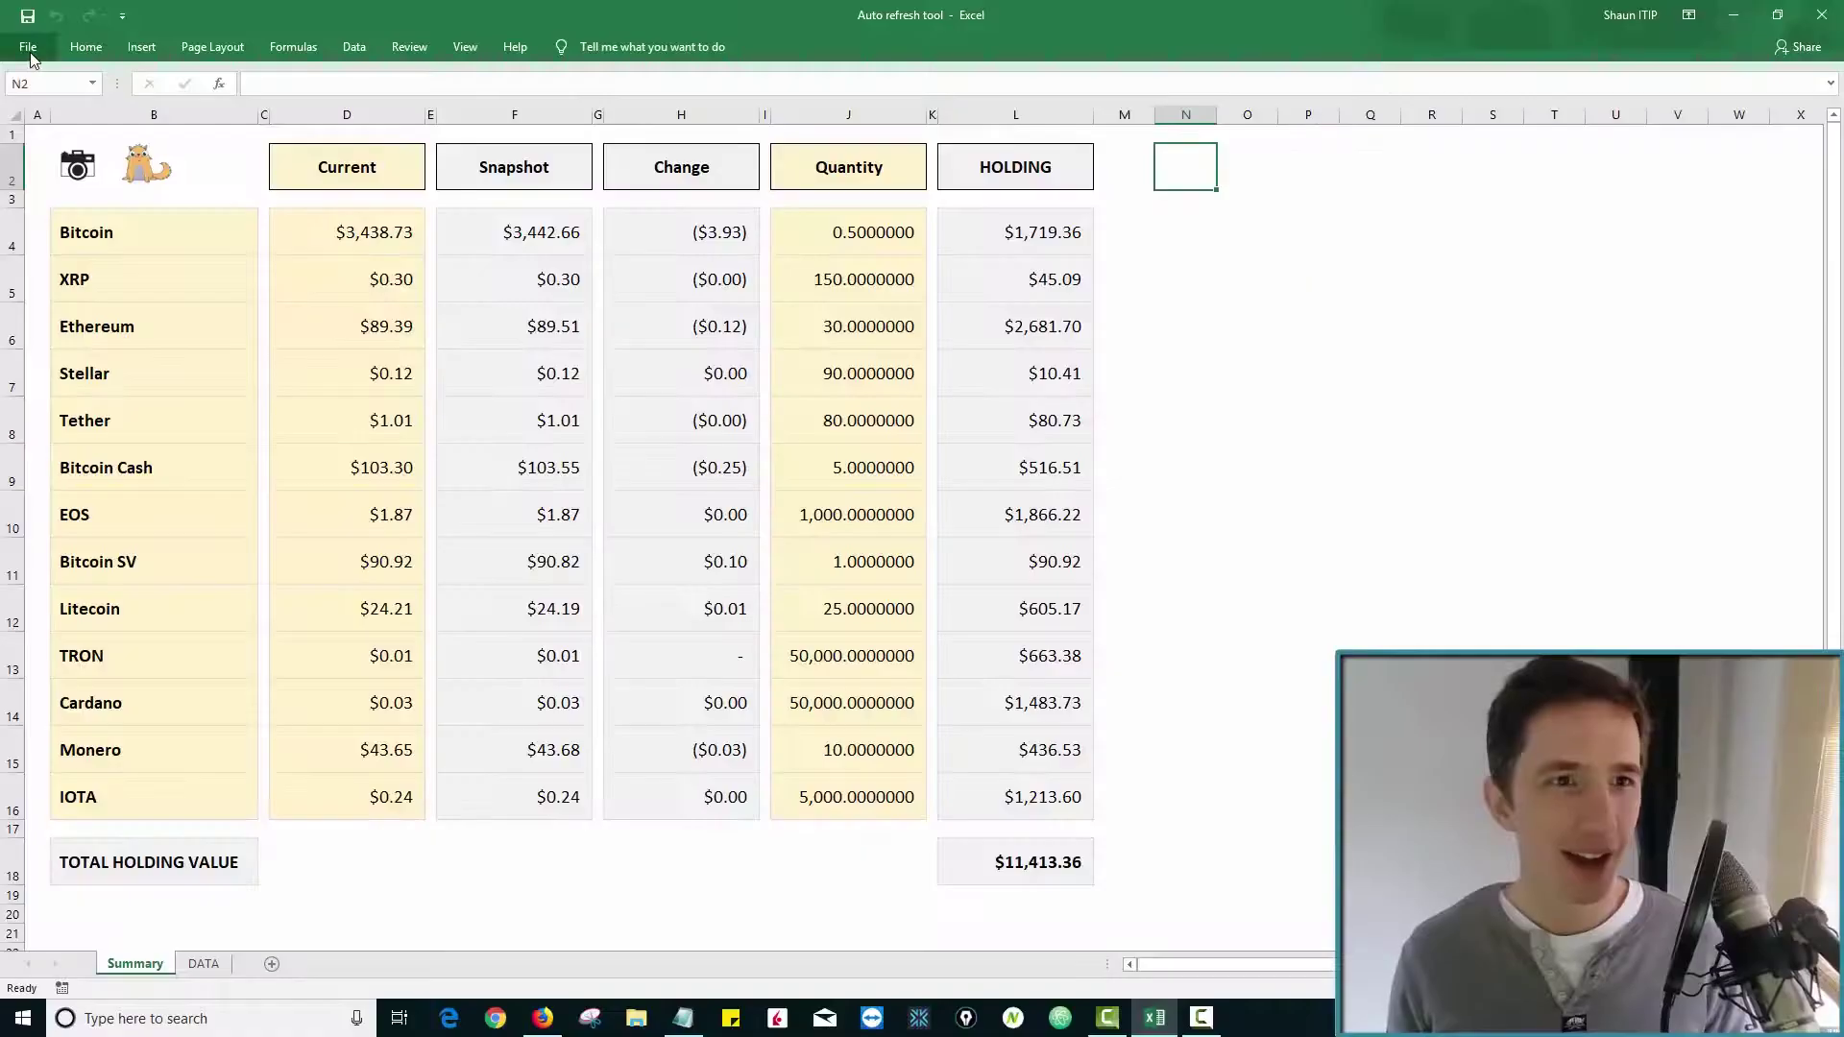
Create a new blank Excel workbook.
{"action": "left_click", "coordinate": [33, 50]}
{"action": "left_click", "coordinate": [43, 152]}
{"action": "left_click", "coordinate": [42, 135]}
{"action": "left_click", "coordinate": [270, 394]}
{"action": "left_click", "coordinate": [498, 367]}
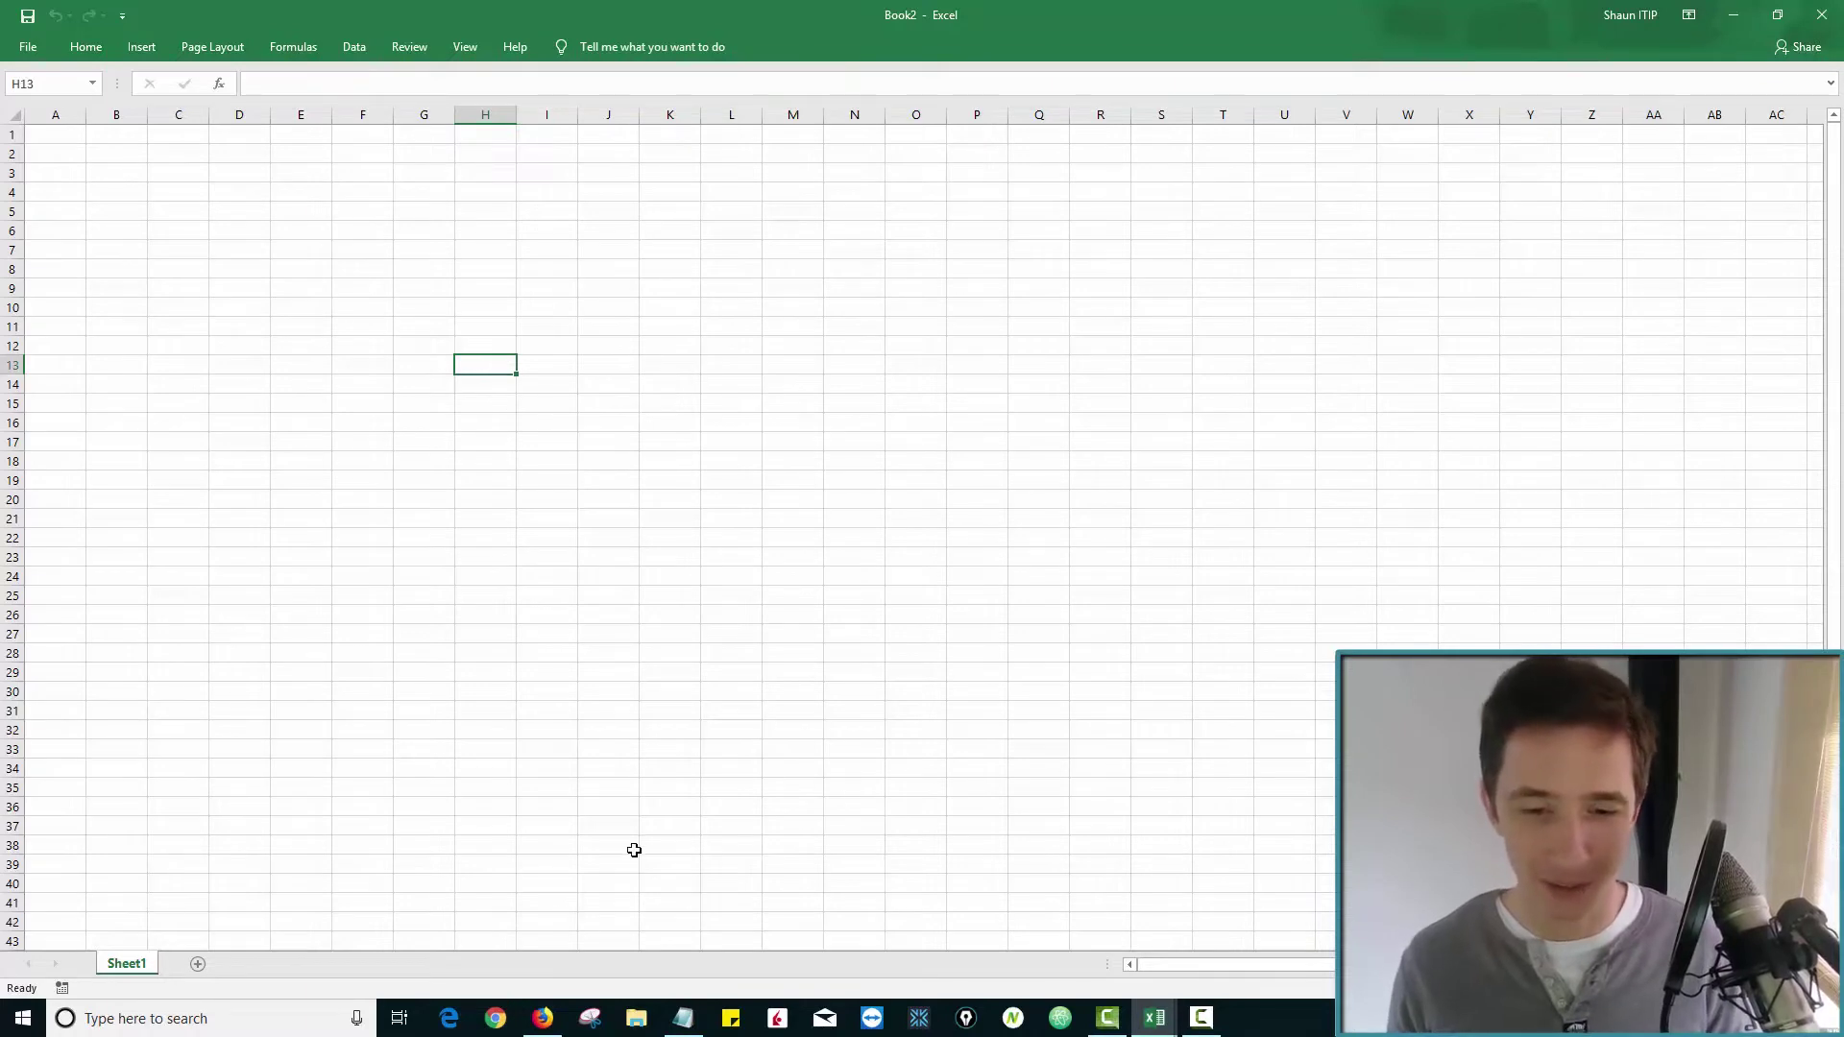
In Notepad, select the full CoinMarketCap listings/latest link including the API key.
{"action": "left_click", "coordinate": [685, 1018]}
{"action": "left_click", "coordinate": [1075, 312]}
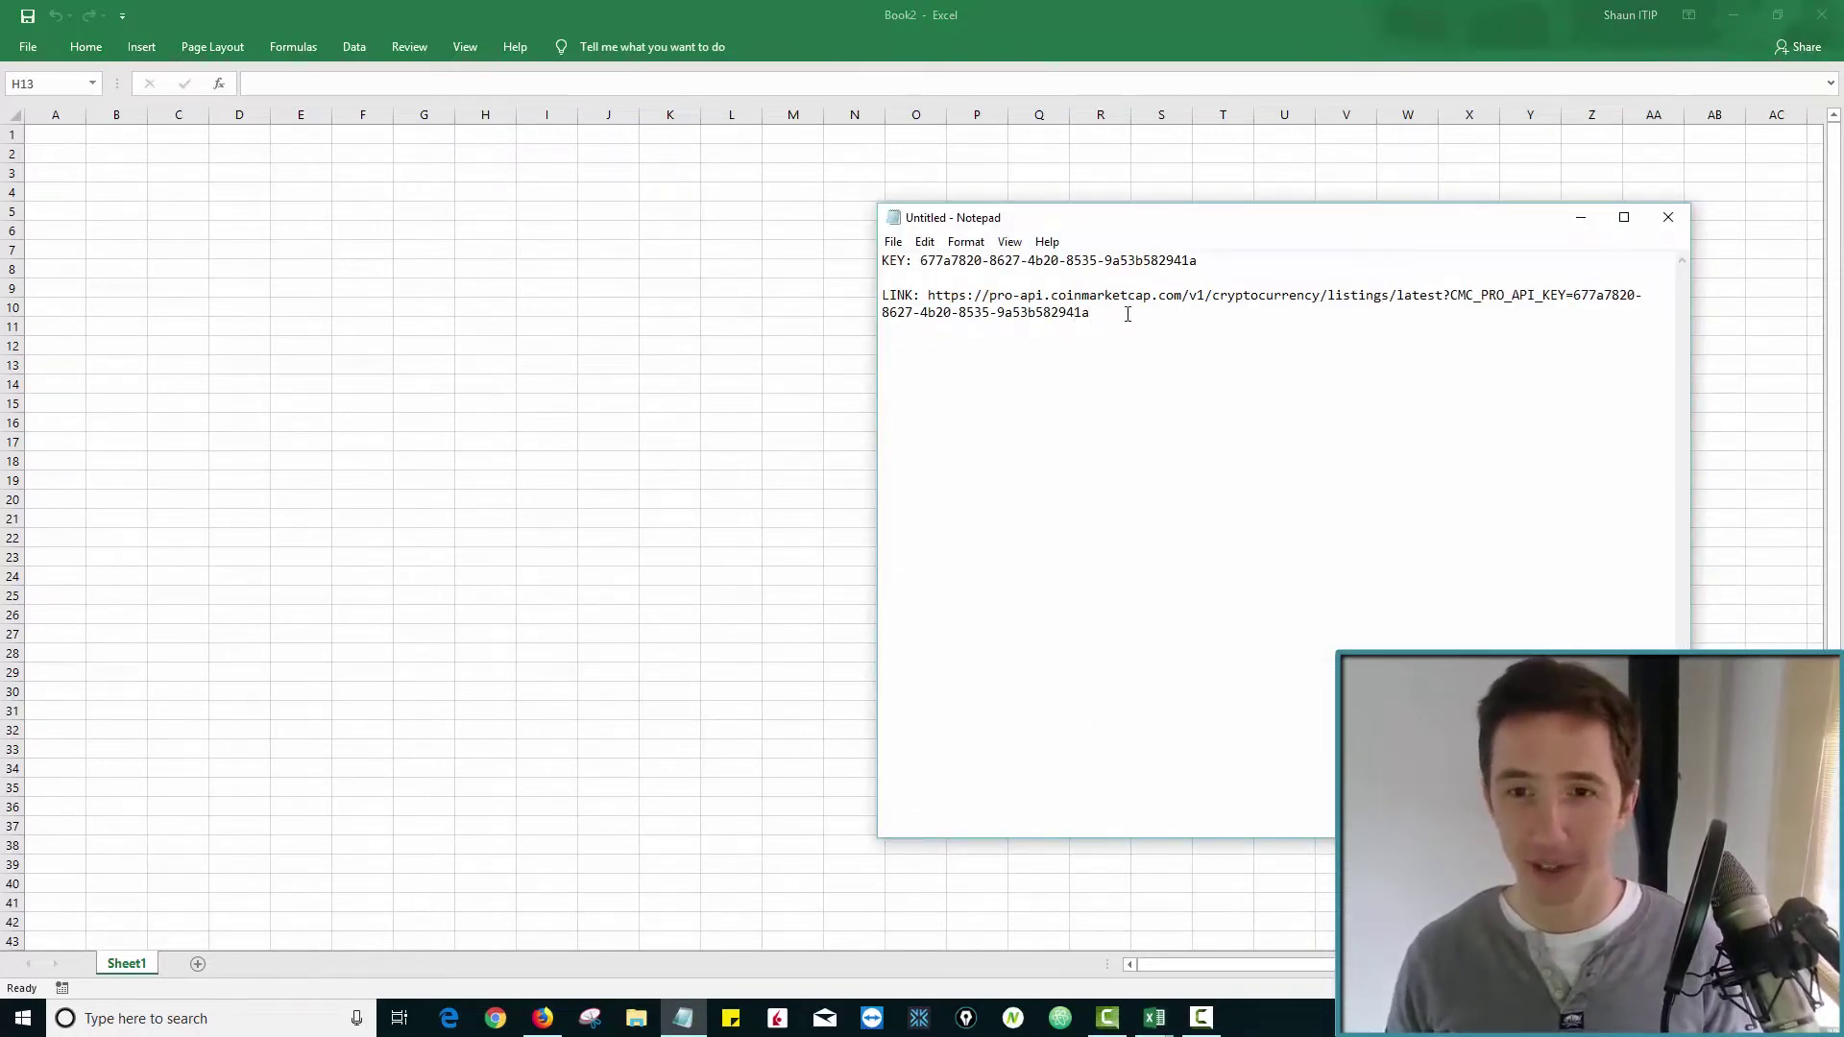
{"action": "left_click_drag", "start_coordinate": [1117, 313], "coordinate": [930, 297]}
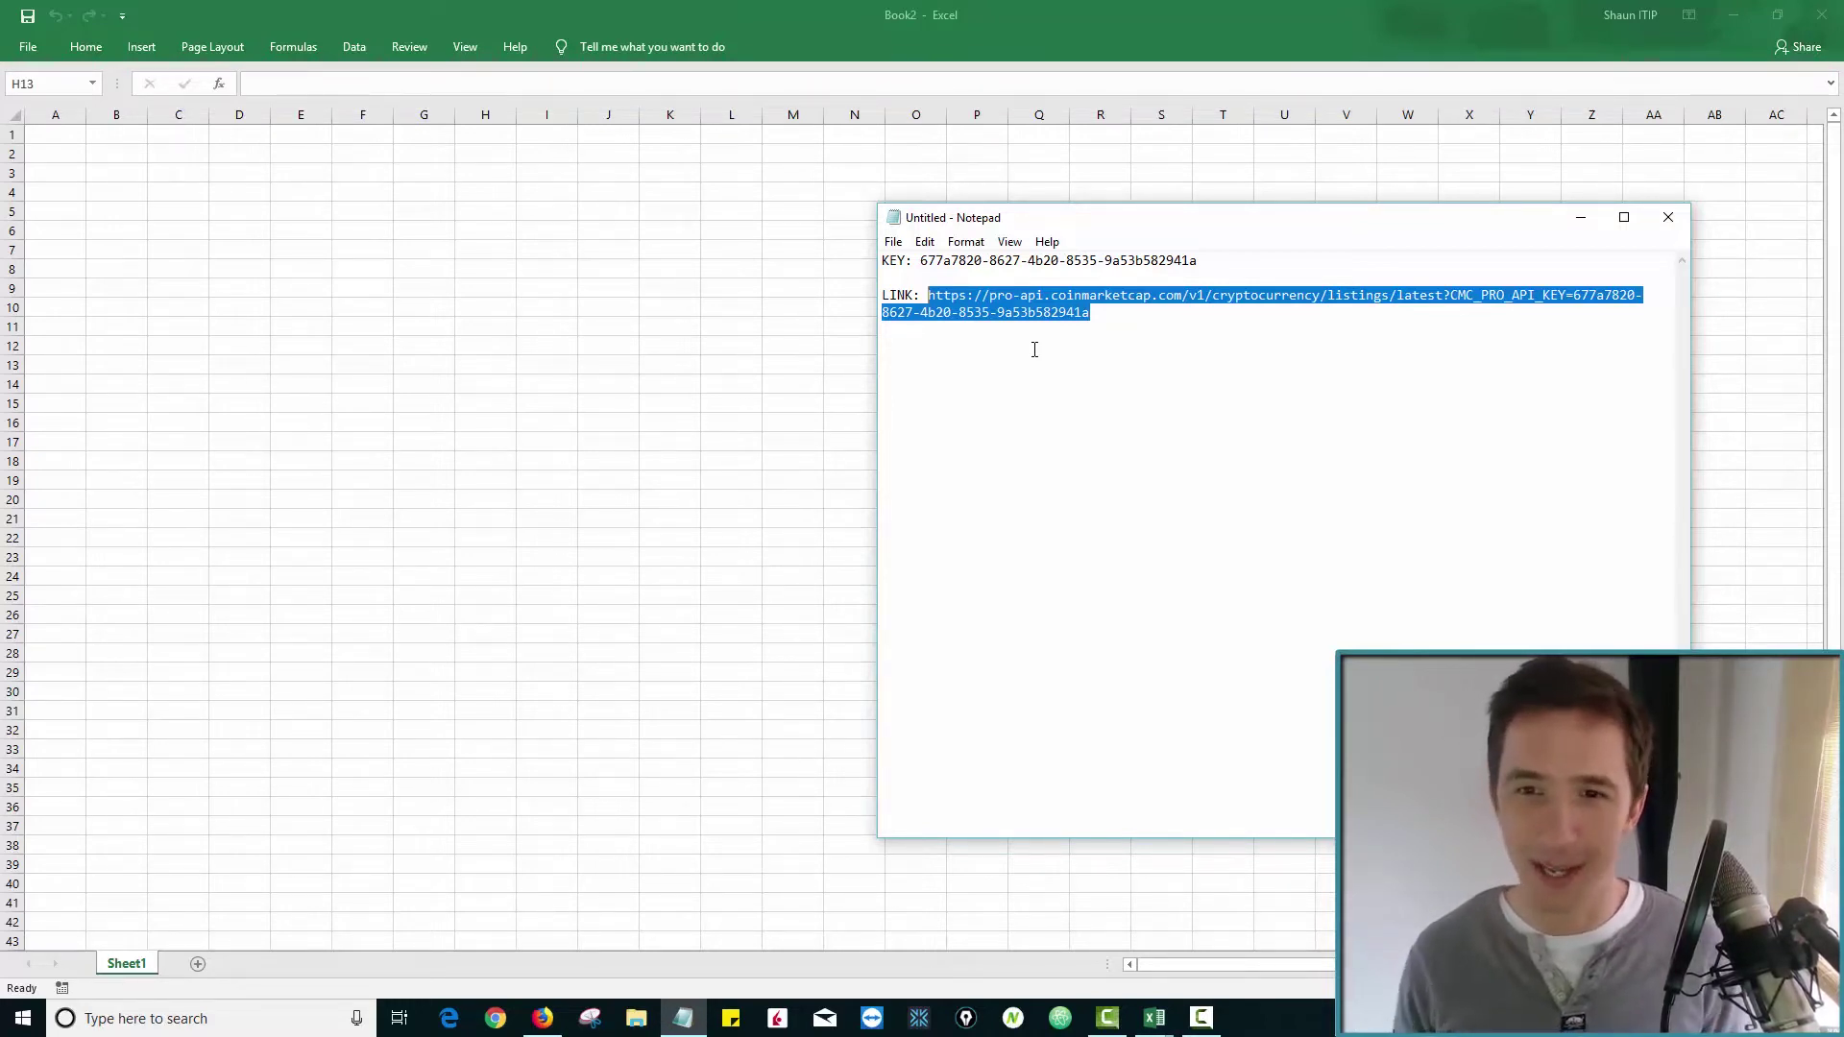
{"action": "left_click", "coordinate": [1103, 316]}
{"action": "left_click_drag", "start_coordinate": [1111, 312], "coordinate": [1576, 296]}
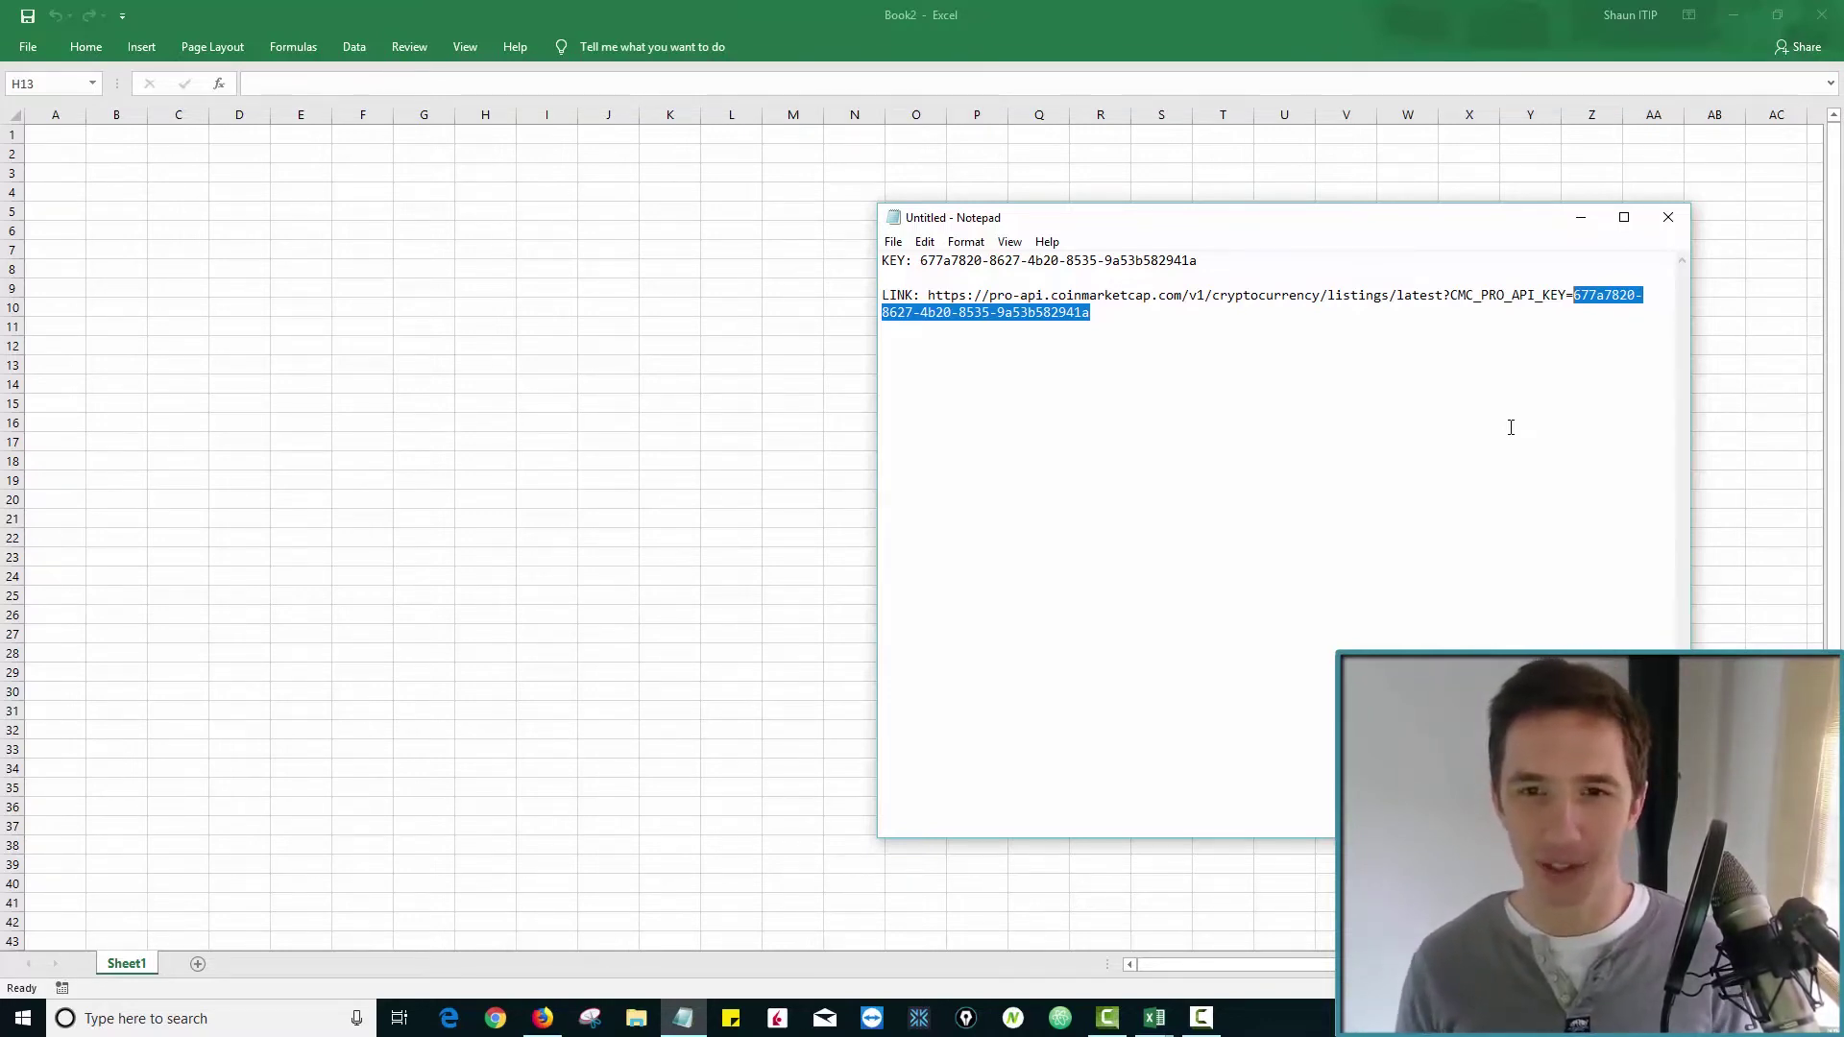
{"action": "left_click_drag", "start_coordinate": [1091, 313], "coordinate": [937, 301]}
{"action": "key", "text": "ctrl+c"}
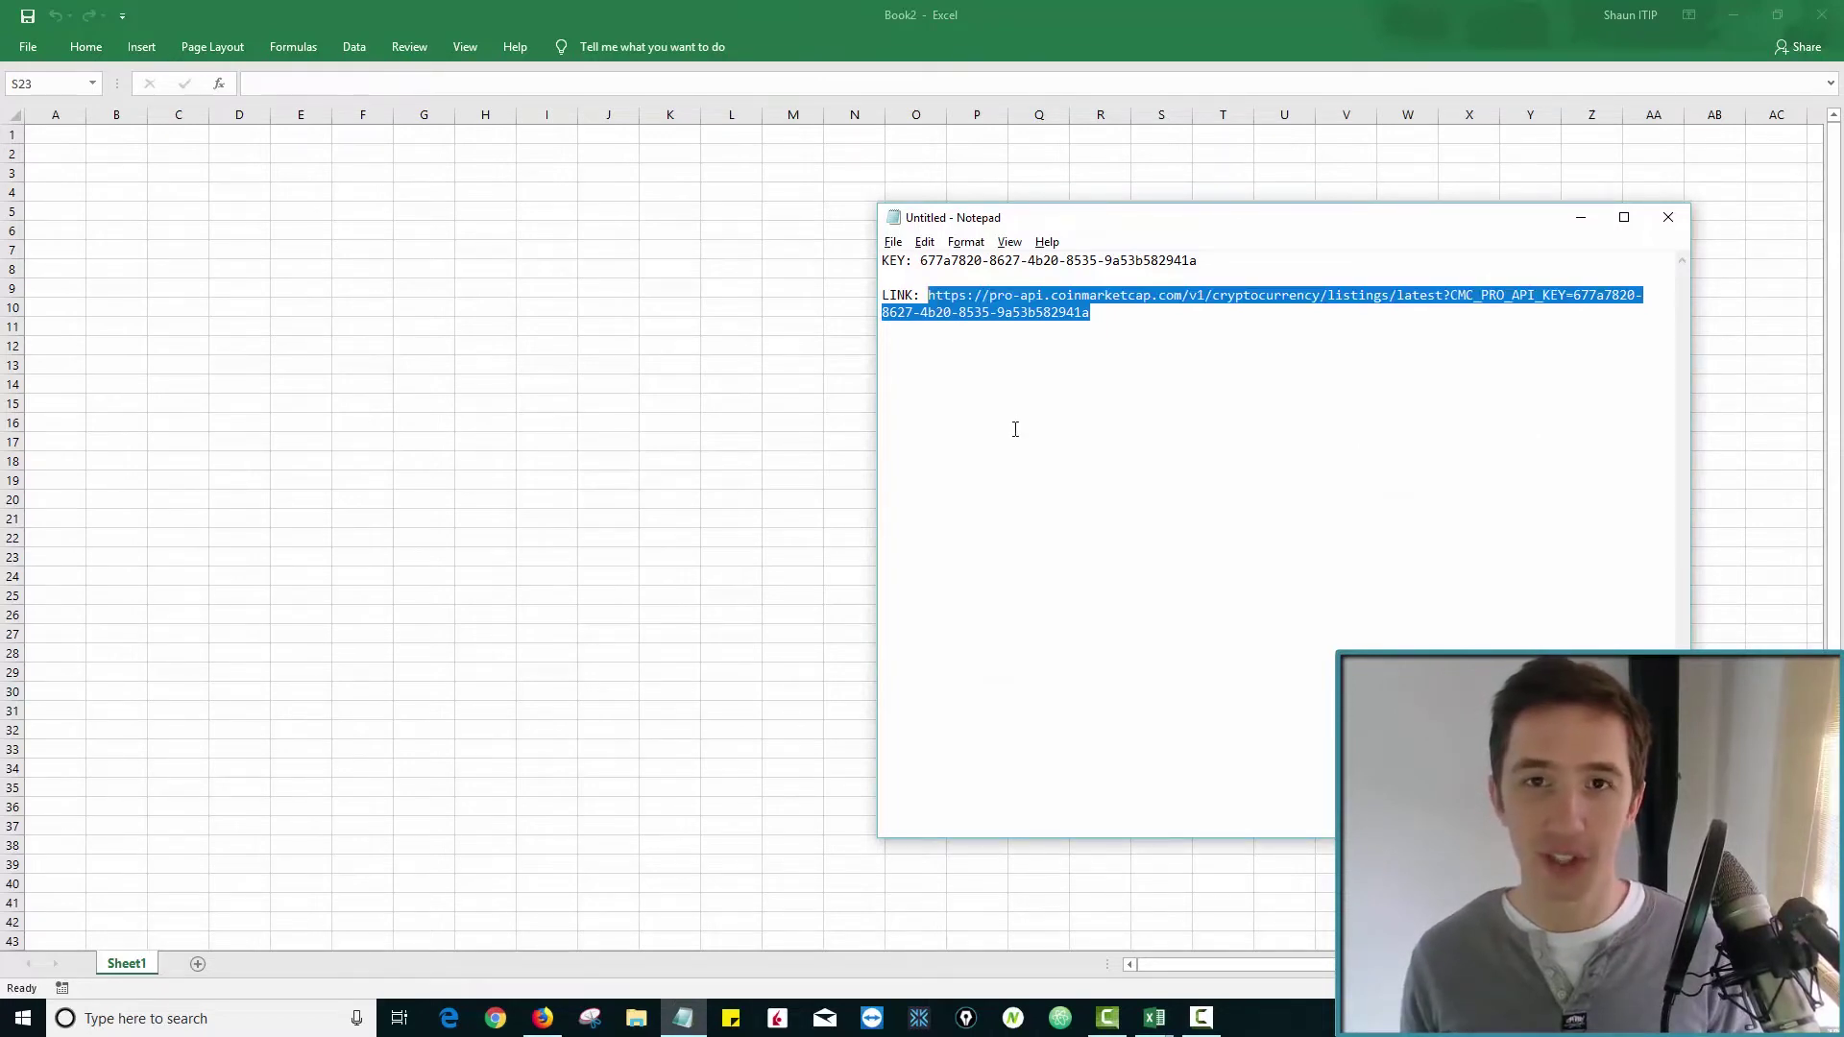
Load the pasted CoinMarketCap listings API link in Firefox.
{"action": "left_click", "coordinate": [544, 1018]}
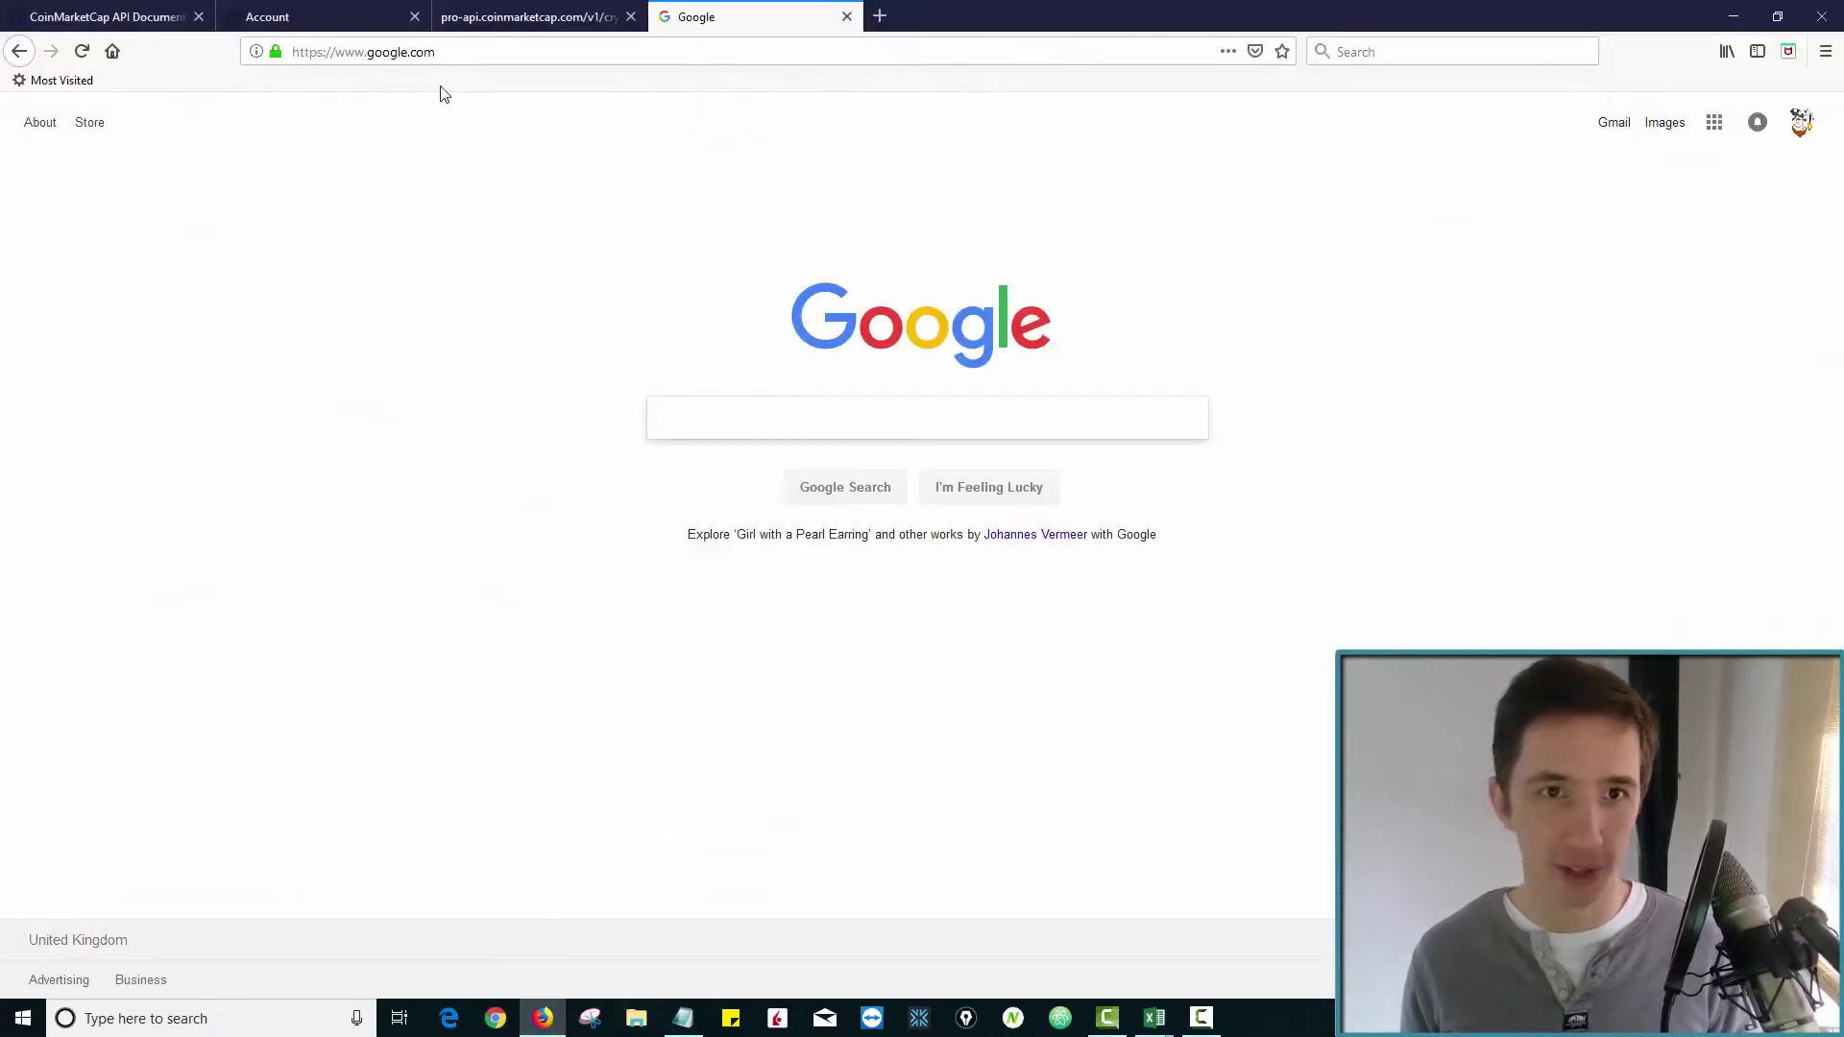
{"action": "key", "text": "ctrl+l"}
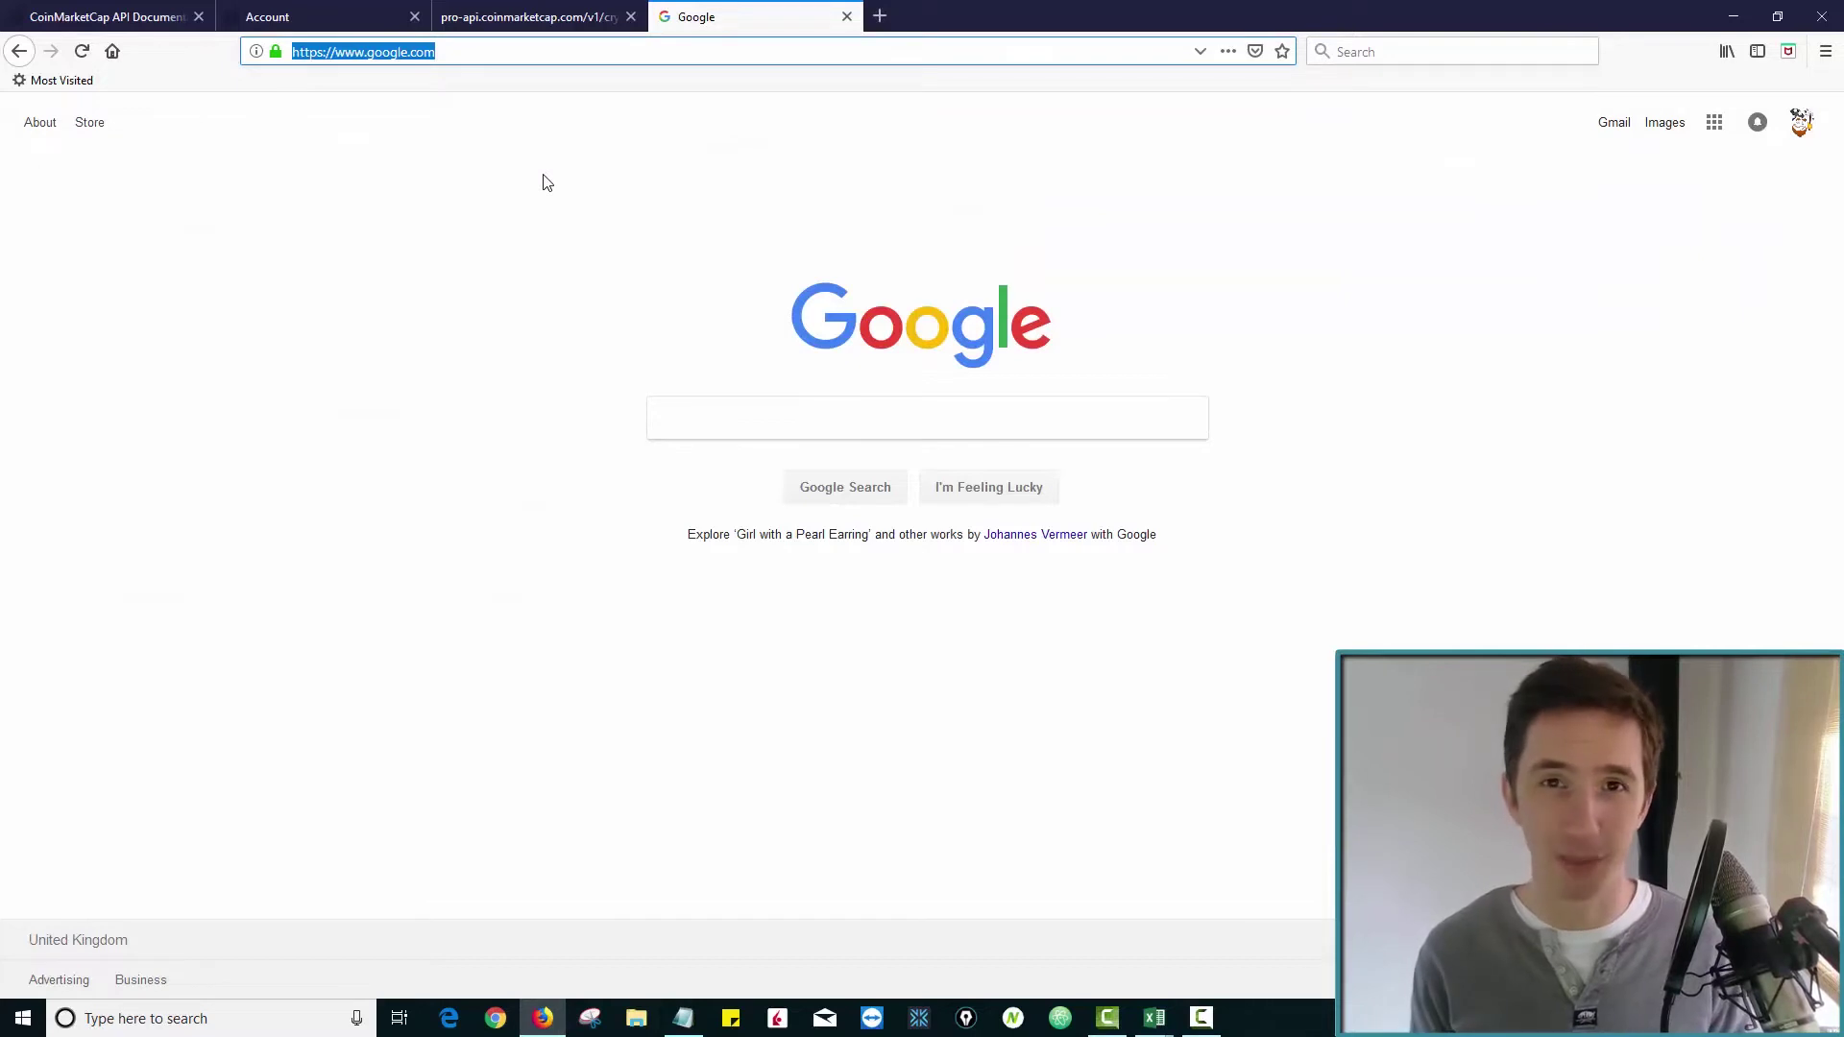
{"action": "key", "text": "ctrl+v"}
{"action": "key", "text": "Return"}
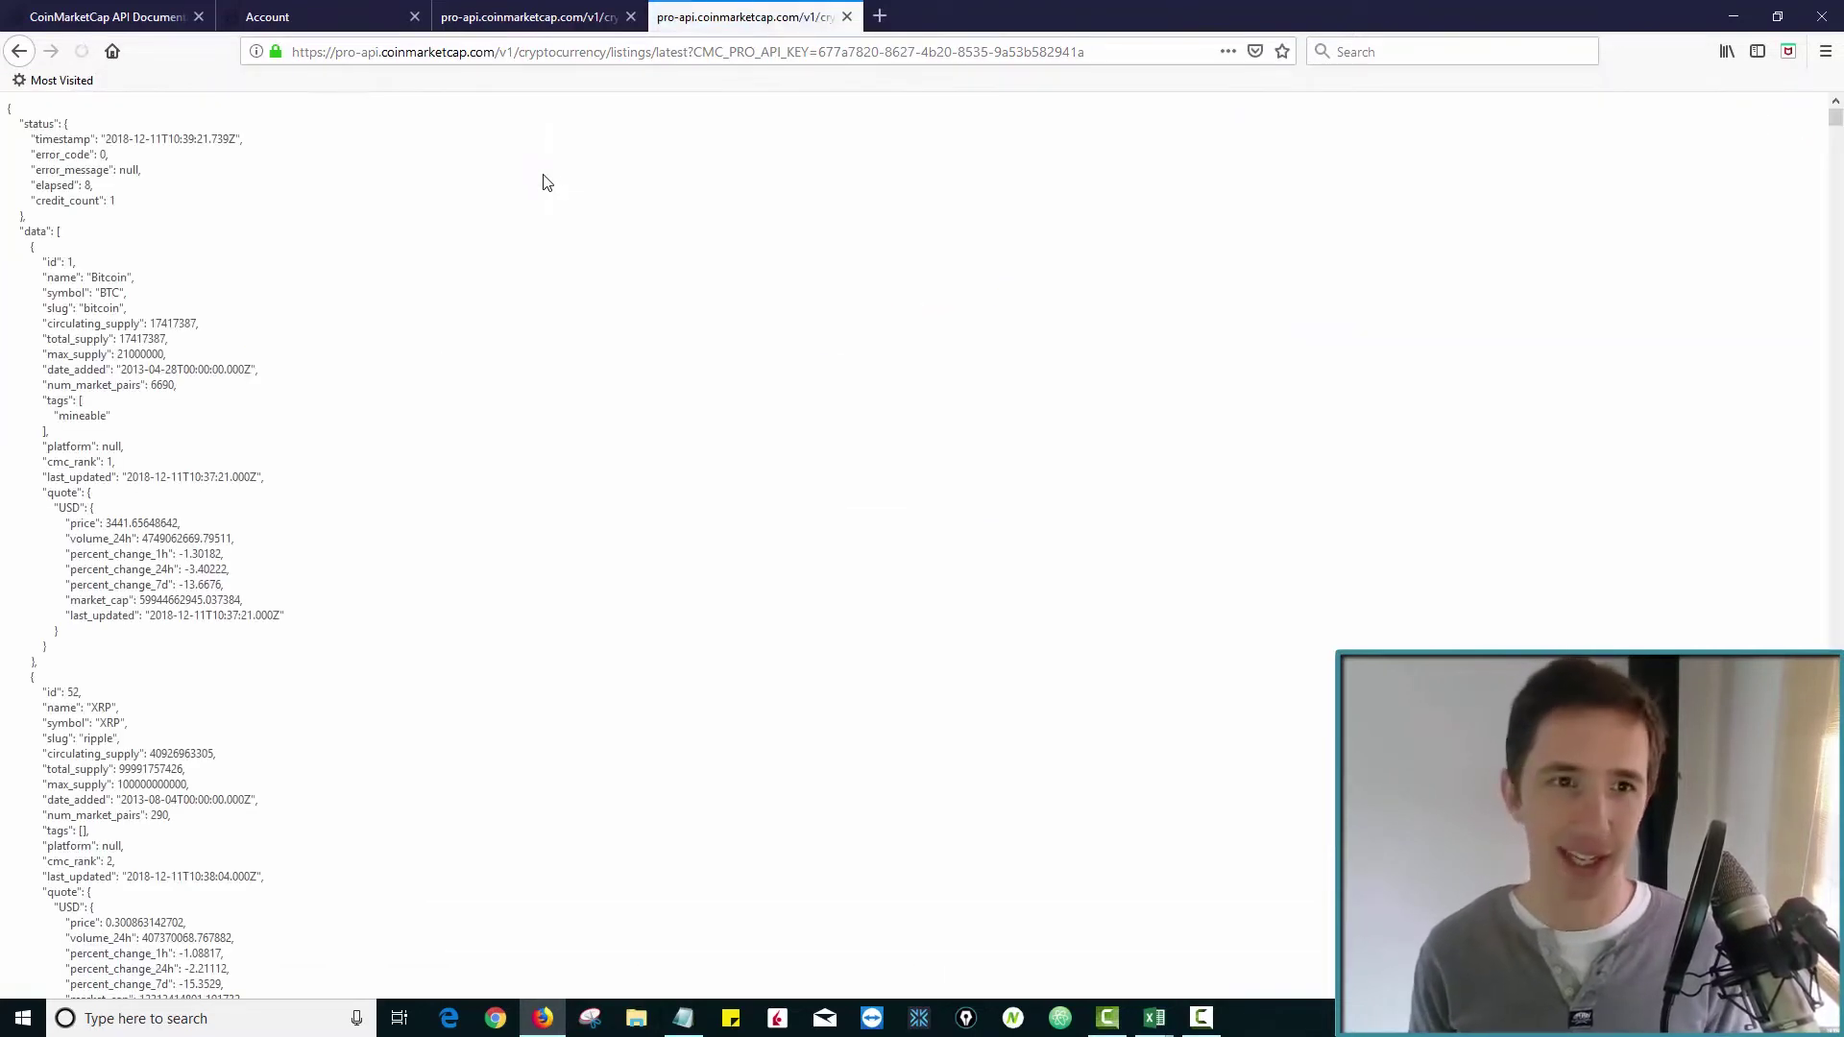
Explore the JSON tree, expanding the data list and the Bitcoin, XRP and Ethereum entries.
{"action": "left_click", "coordinate": [111, 127]}
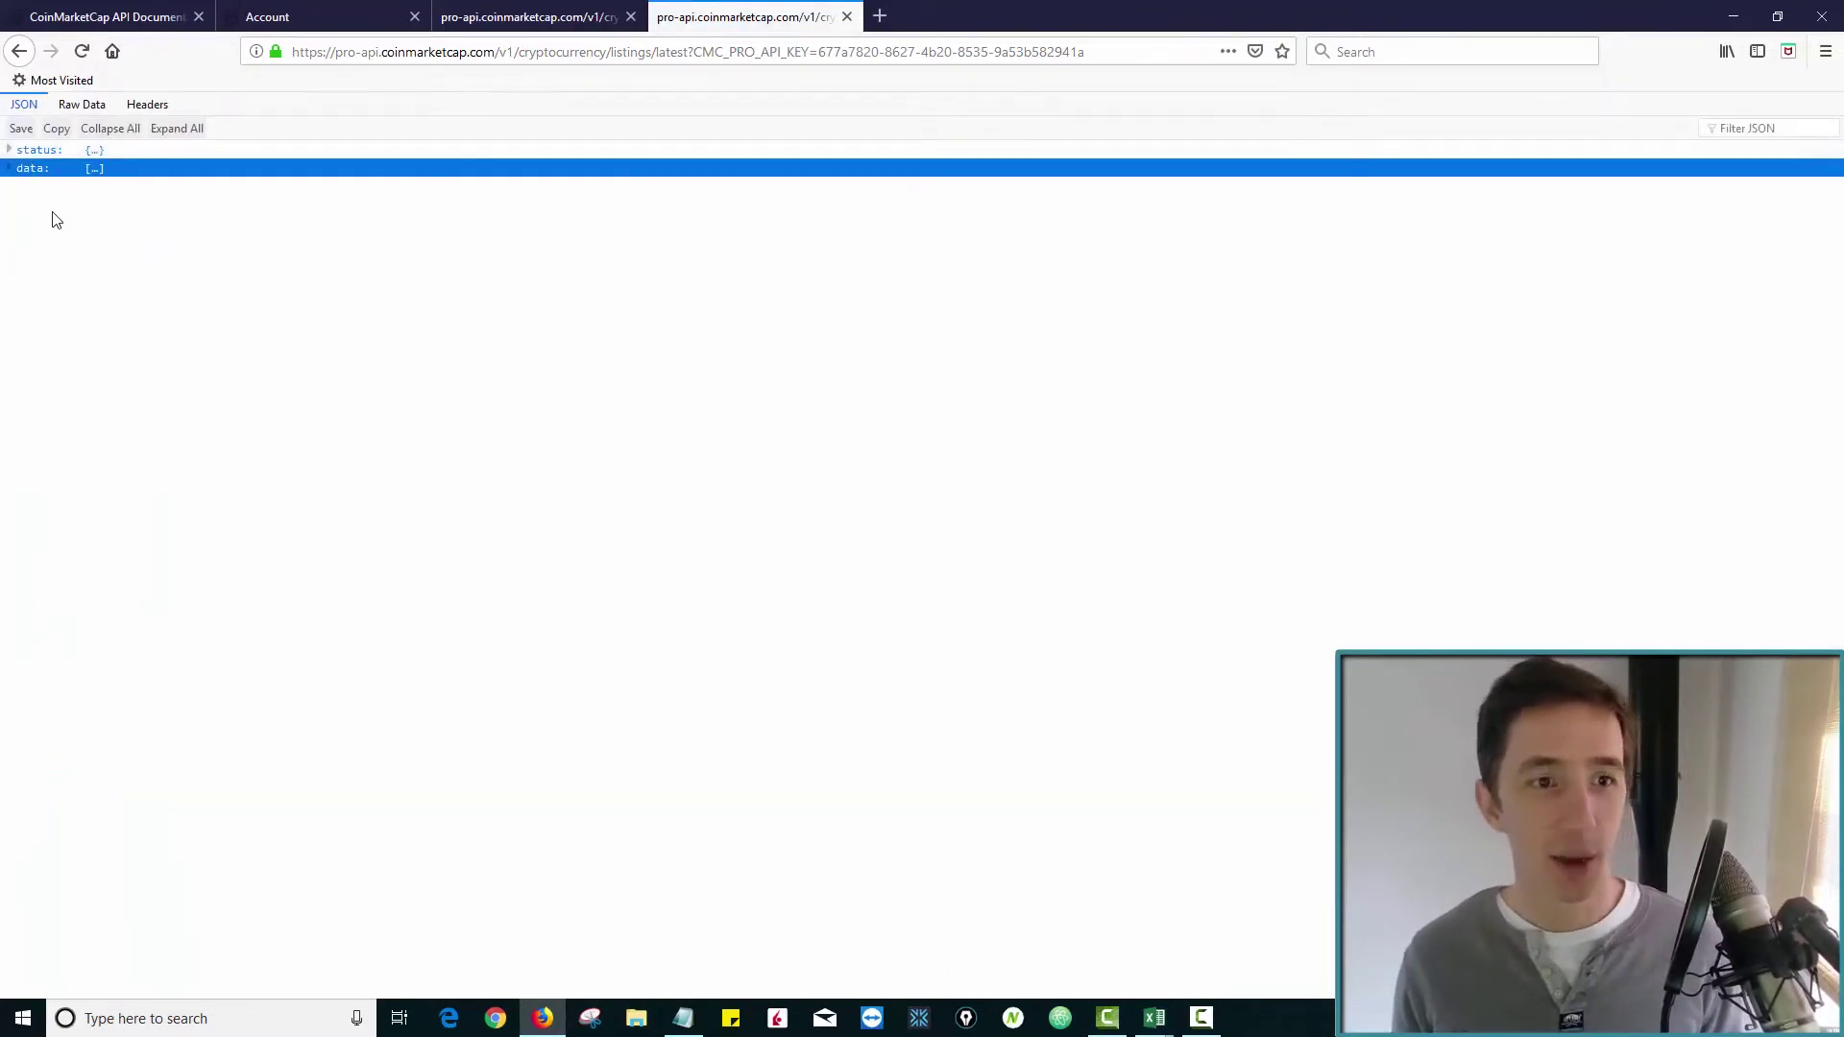
{"action": "left_click", "coordinate": [9, 171]}
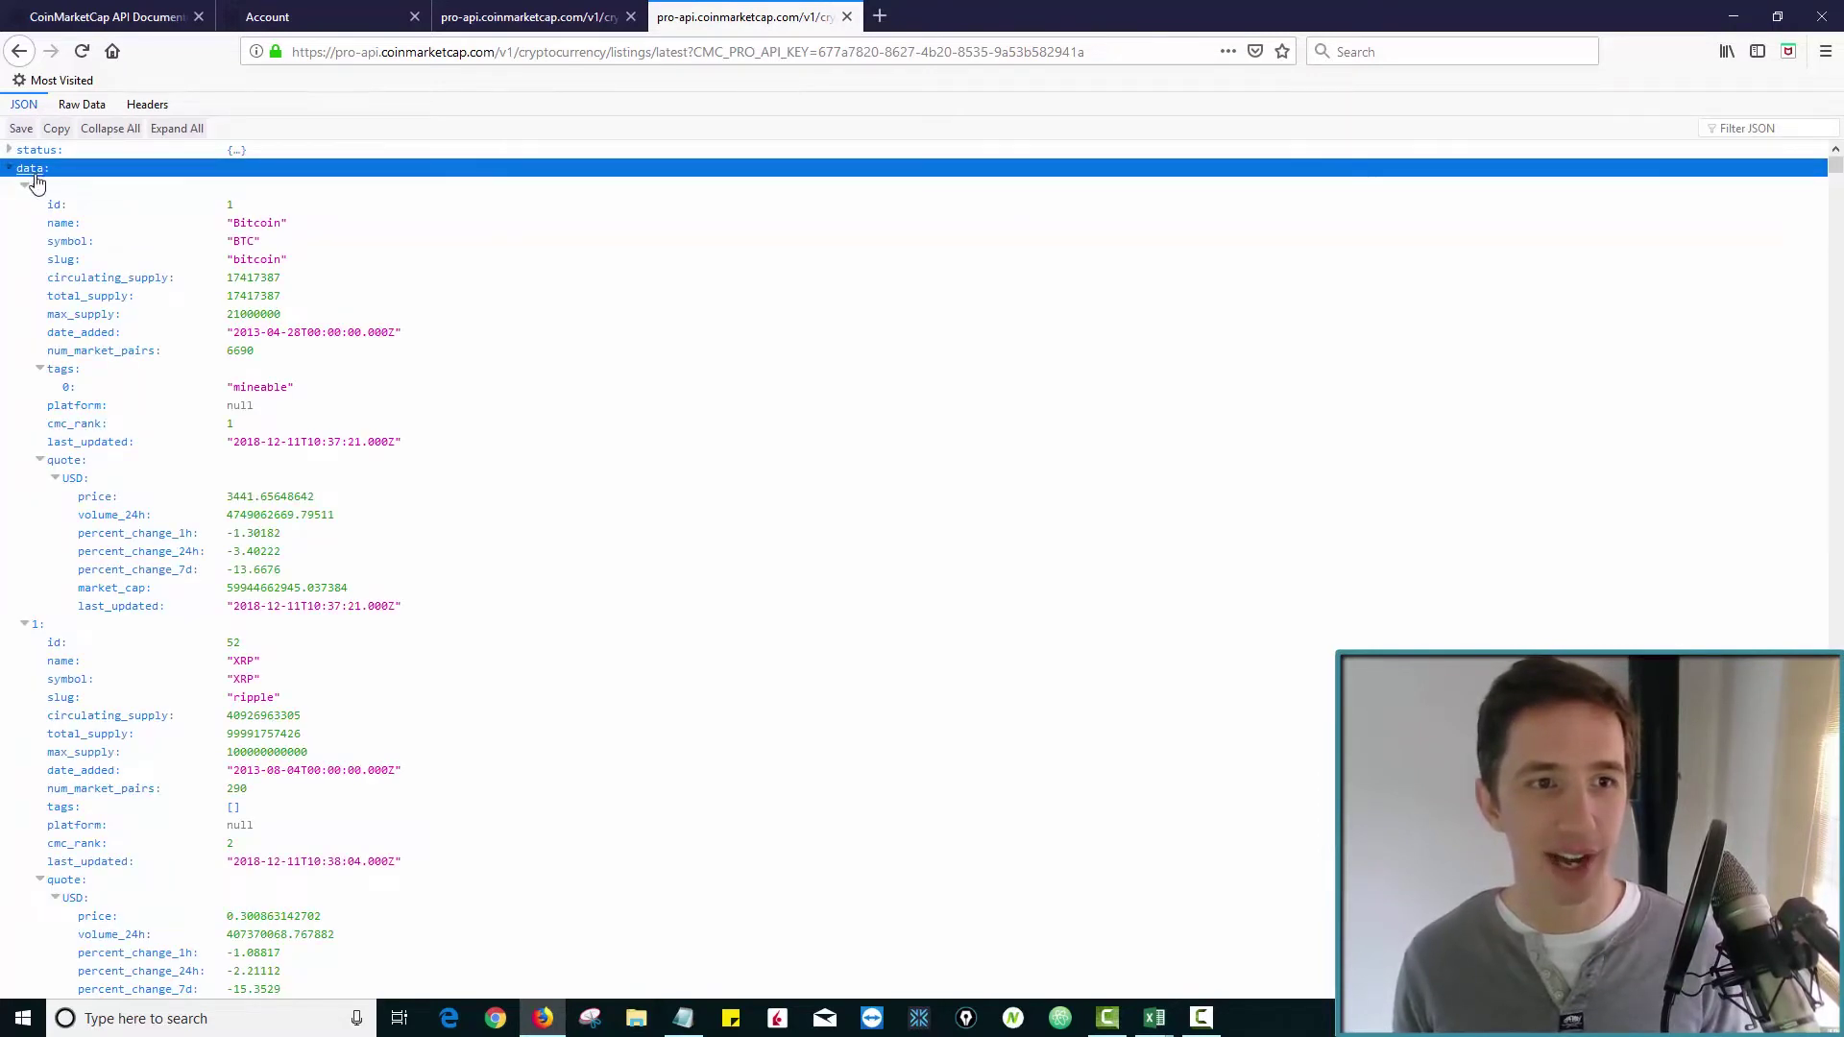
{"action": "left_click", "coordinate": [33, 191]}
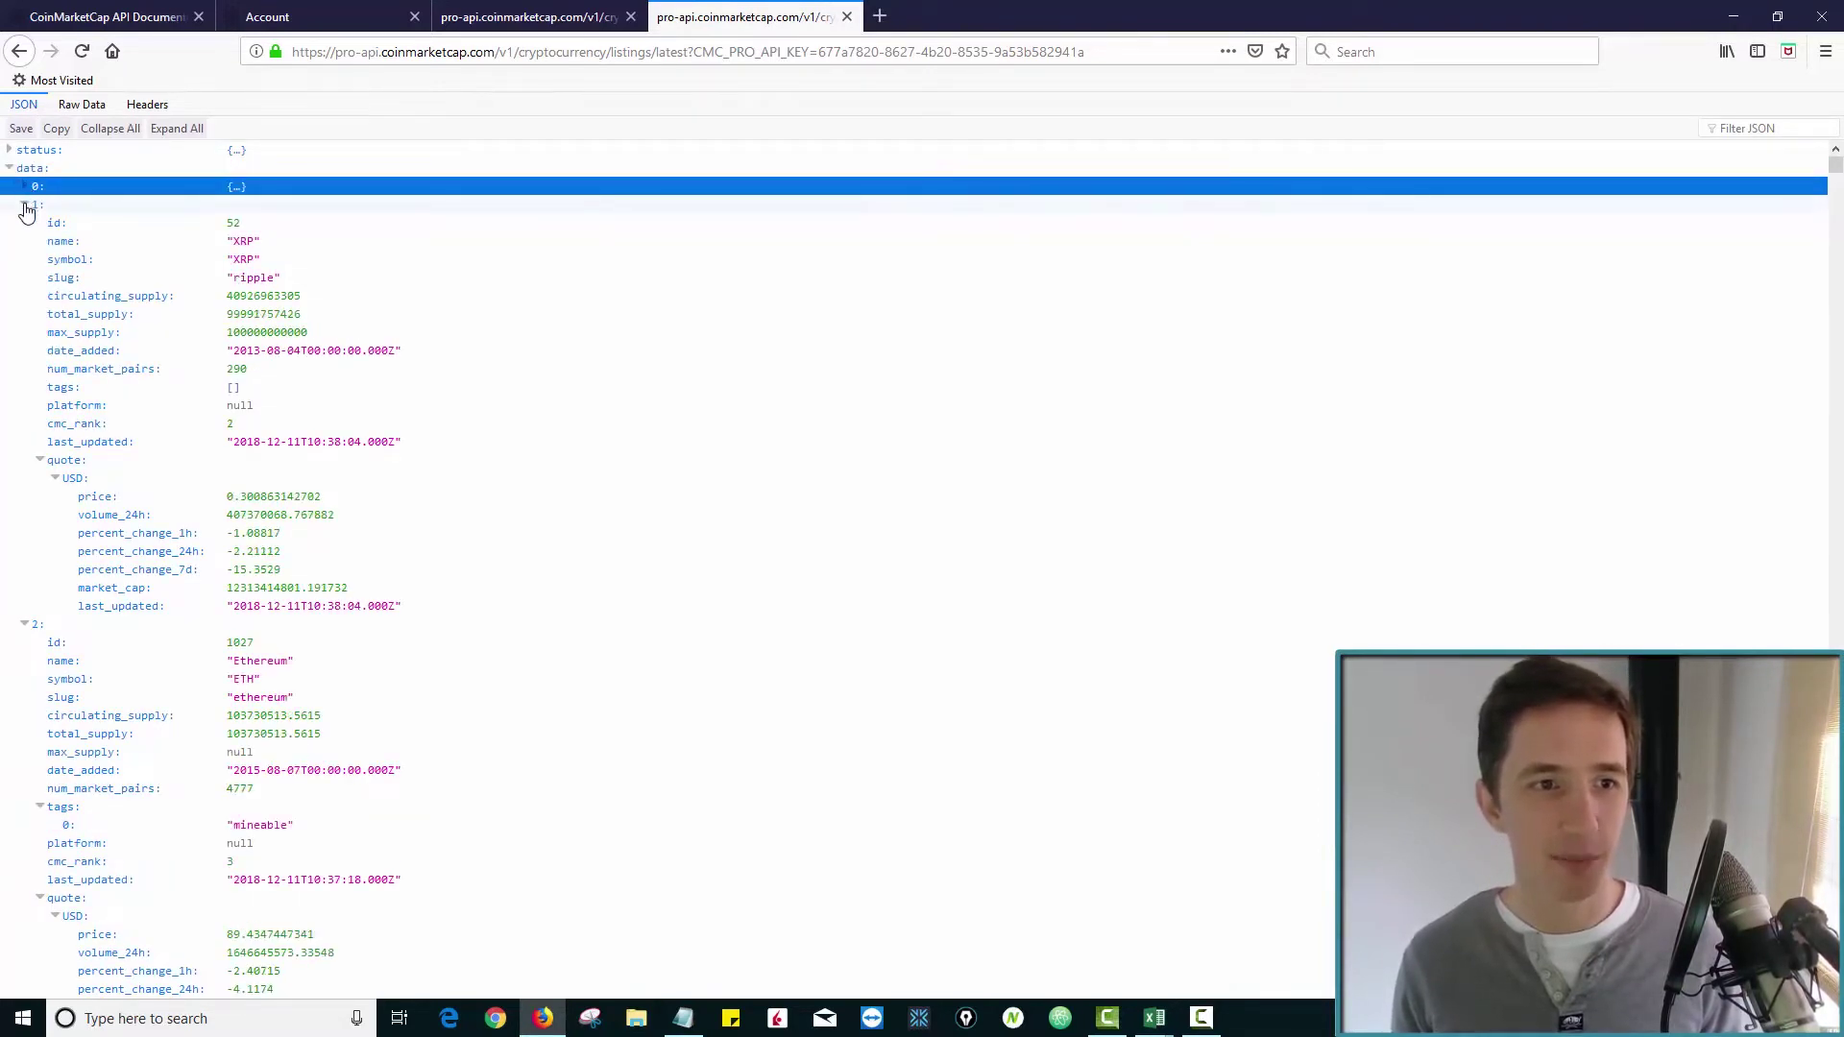
{"action": "left_click", "coordinate": [27, 205]}
{"action": "left_click", "coordinate": [27, 225]}
{"action": "left_click", "coordinate": [26, 186]}
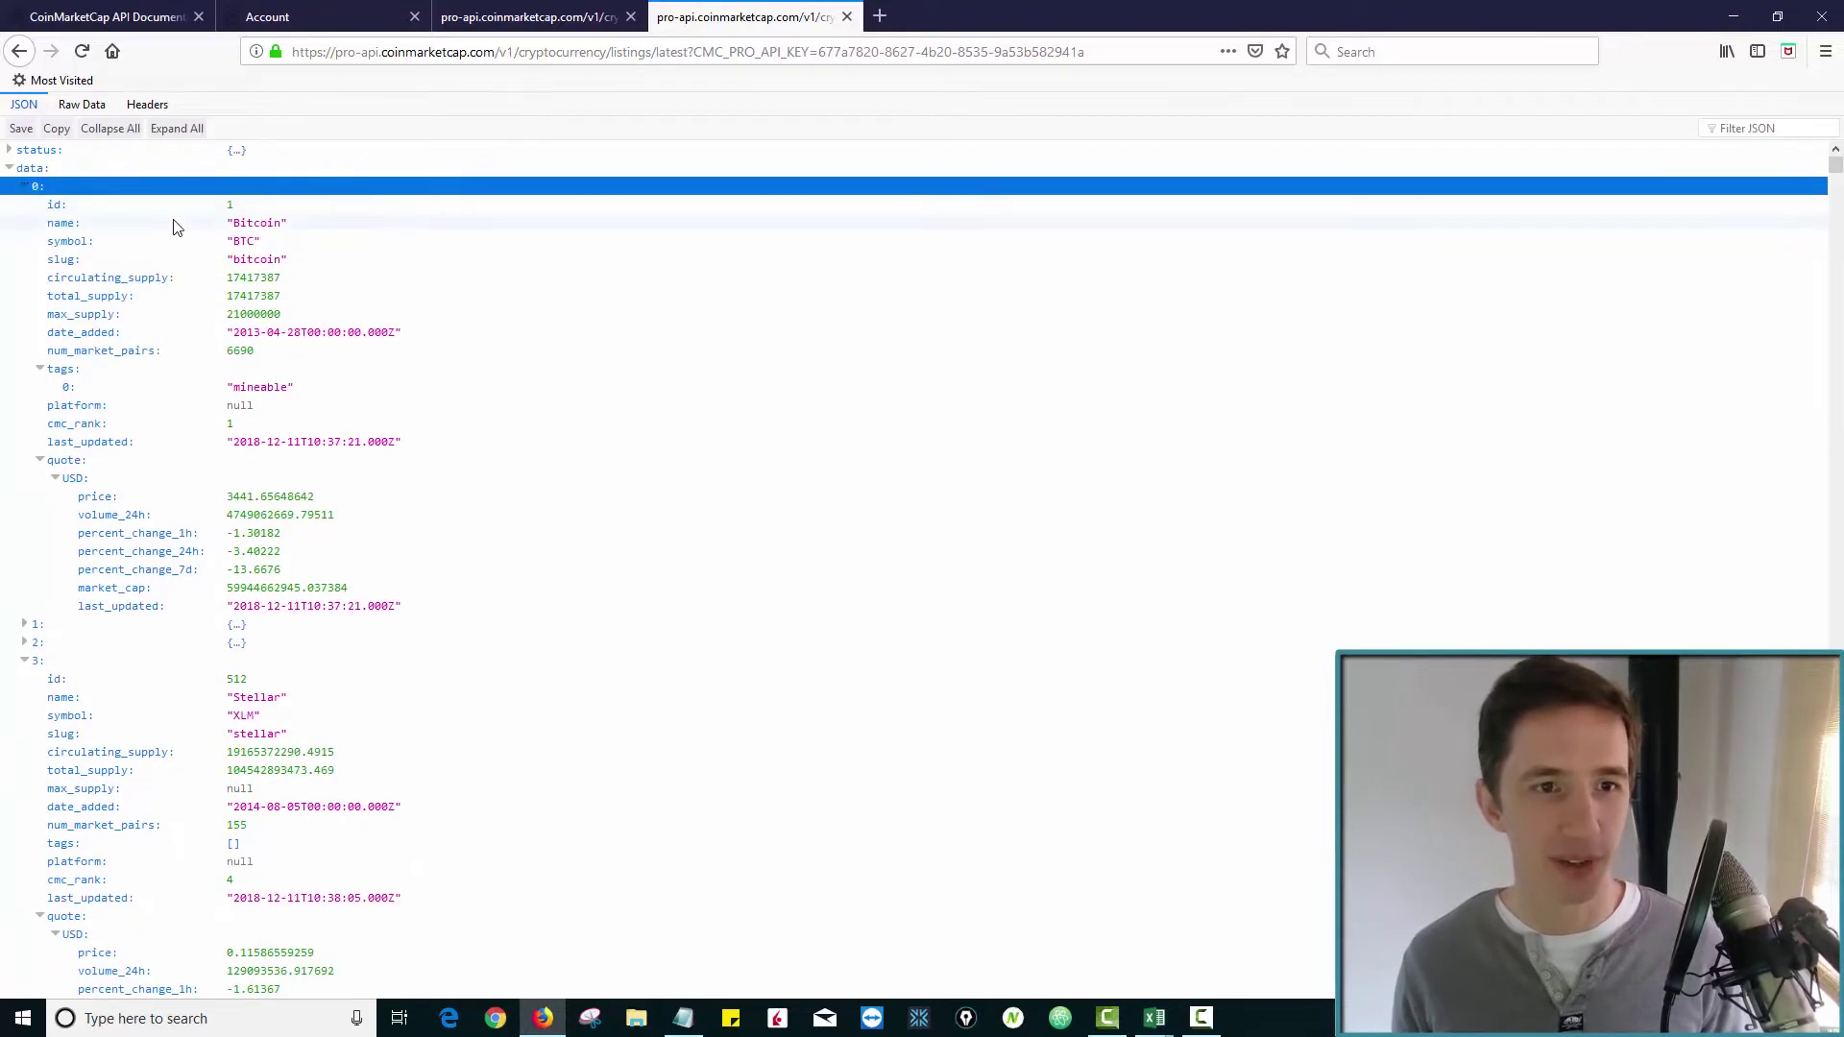
{"action": "left_click", "coordinate": [27, 625]}
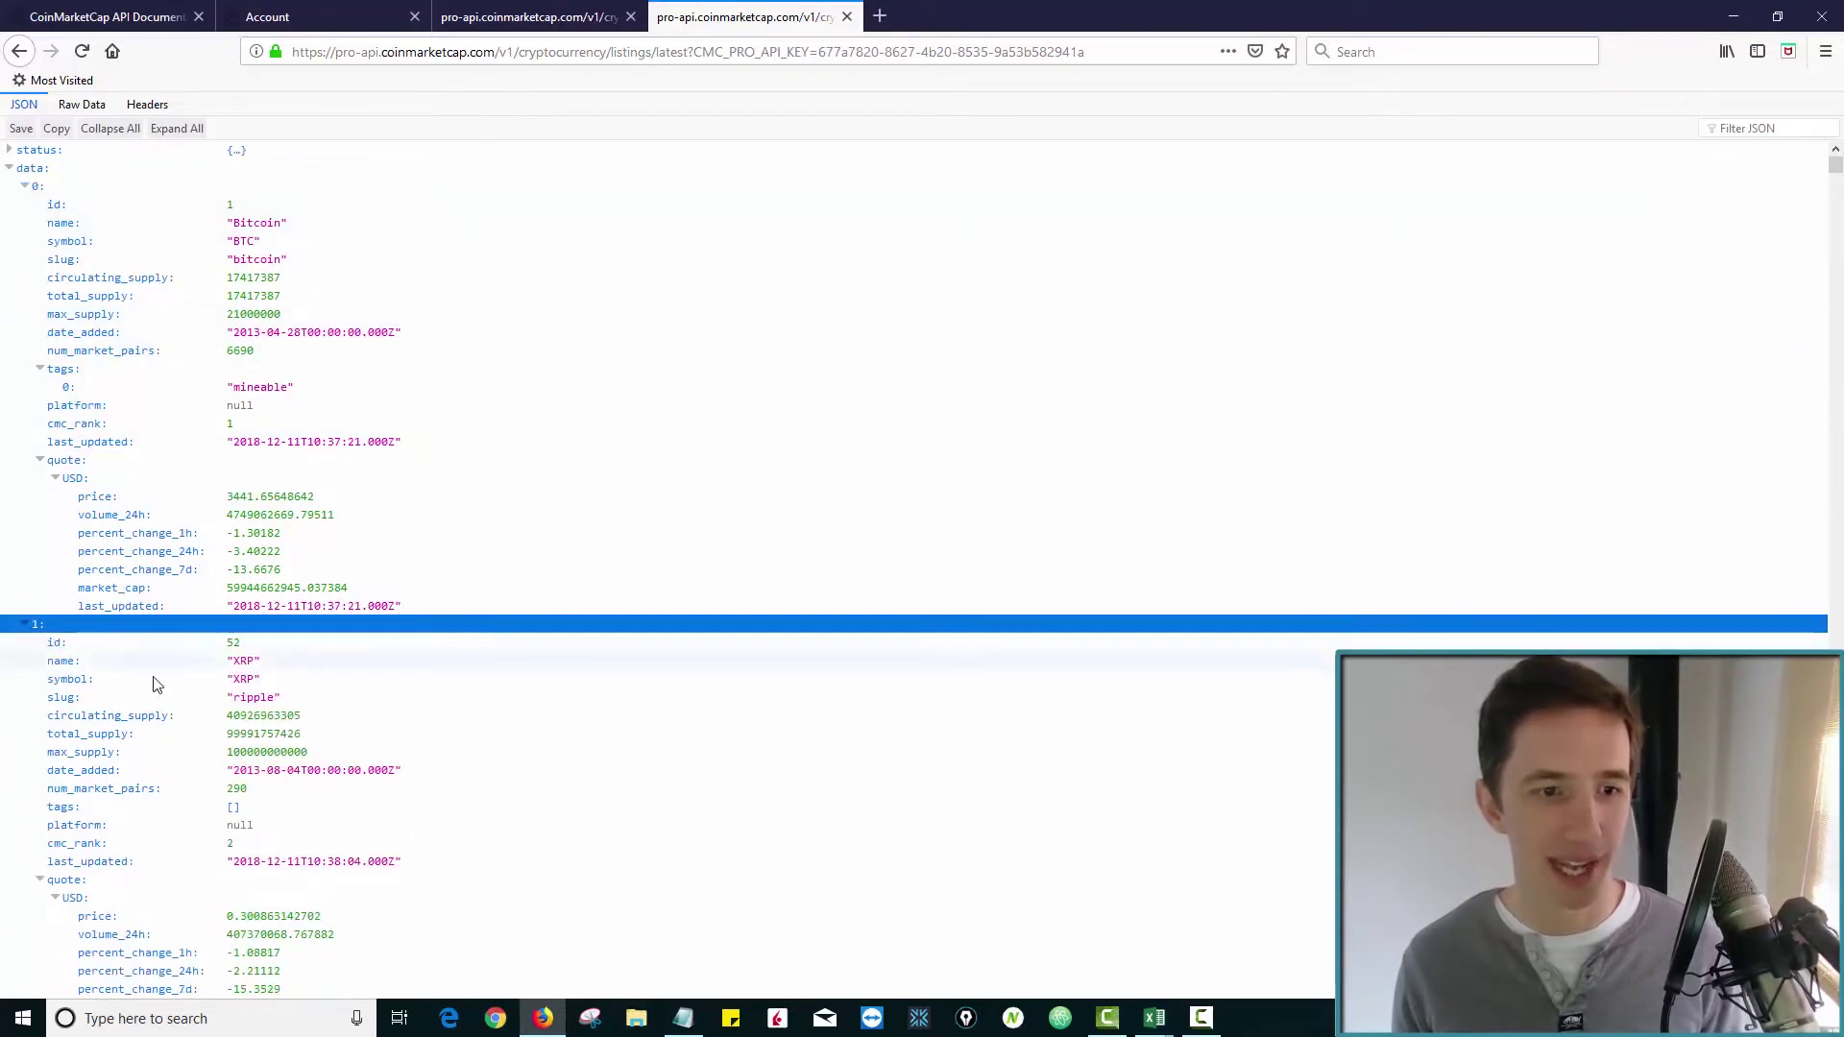
{"action": "scroll", "coordinate": [61, 877], "scroll_direction": "down", "scroll_amount": 5}
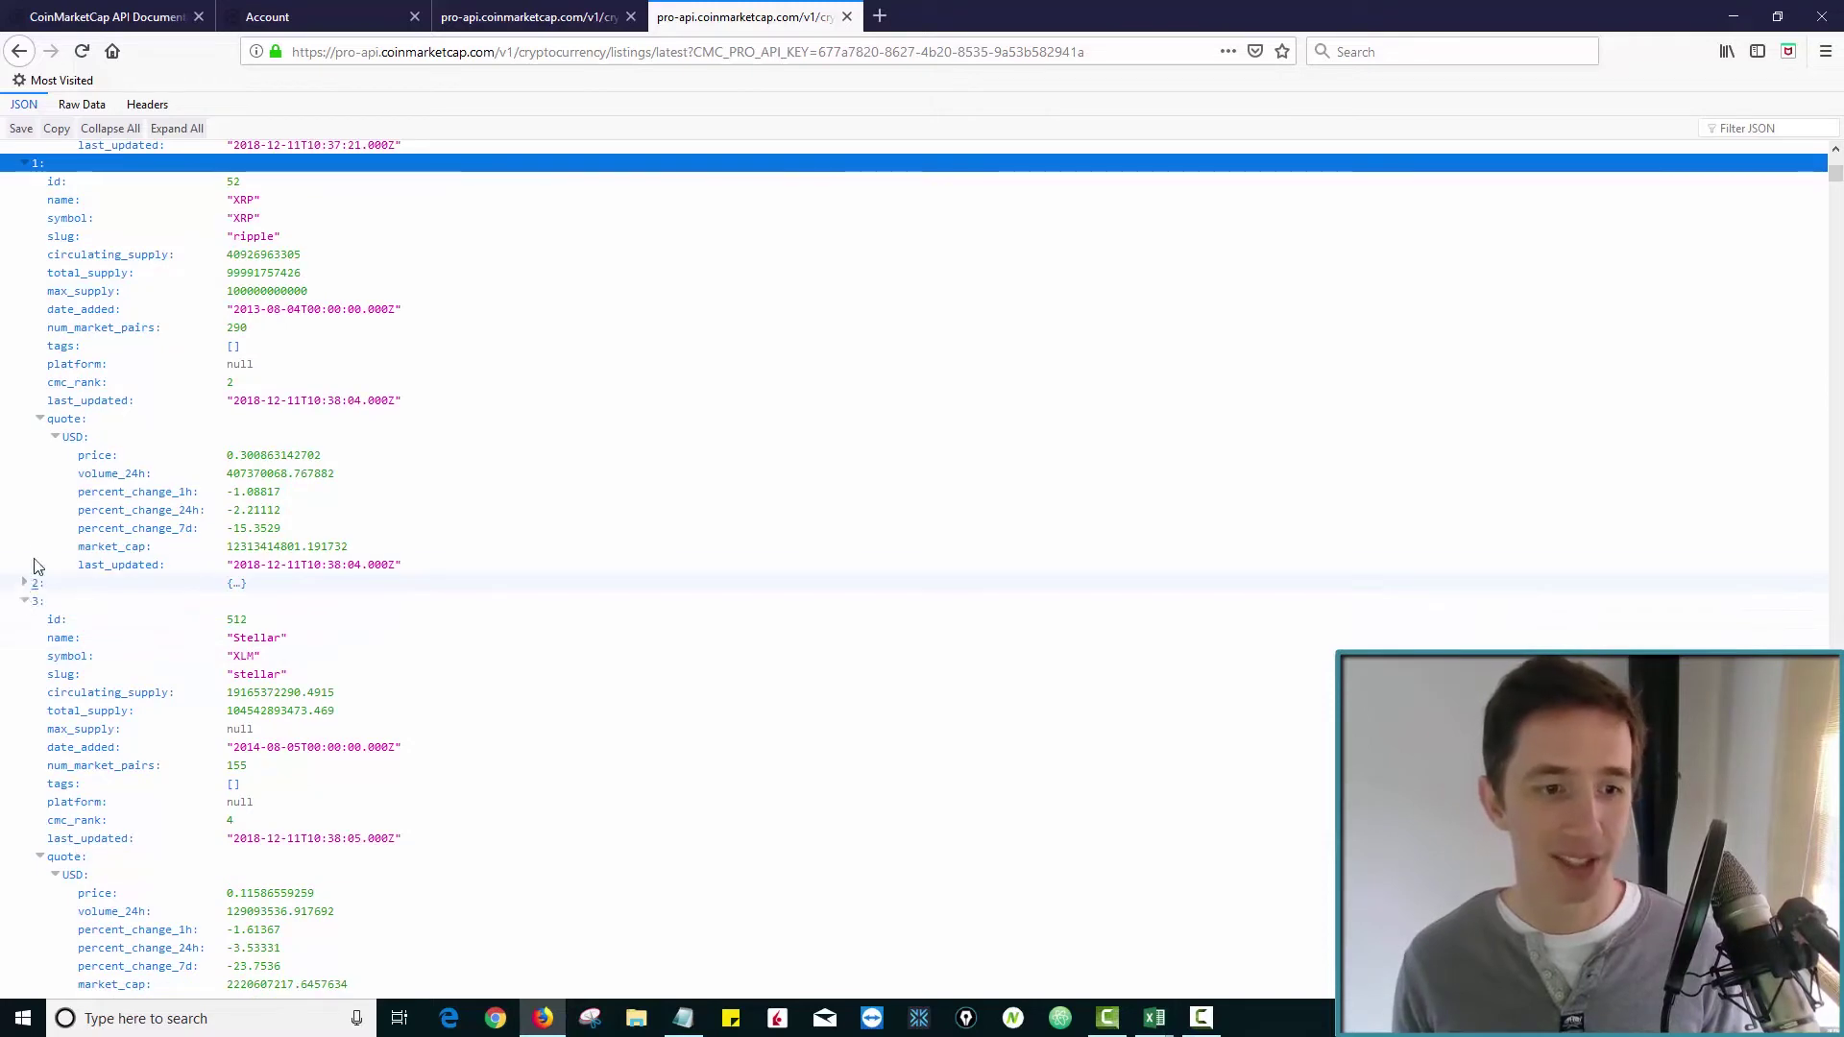
{"action": "left_click", "coordinate": [27, 586]}
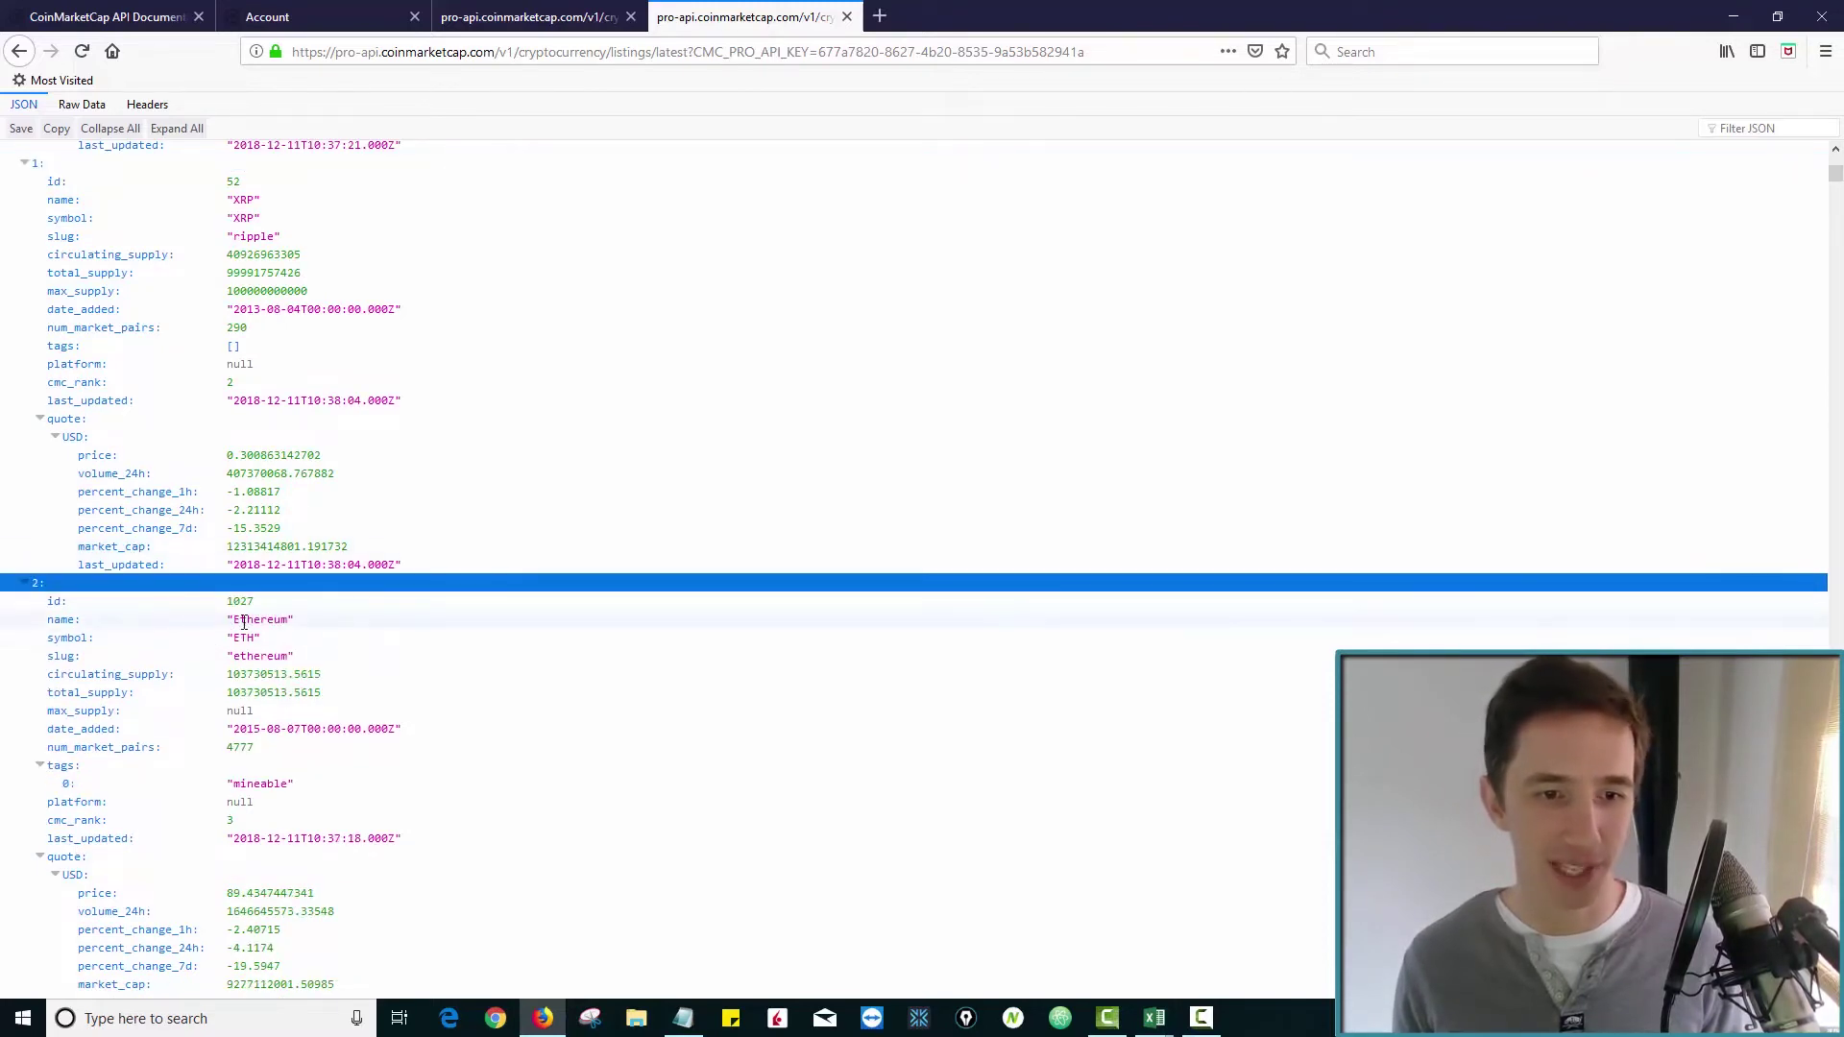
{"action": "scroll", "coordinate": [331, 629], "scroll_direction": "up", "scroll_amount": 1}
{"action": "scroll", "coordinate": [331, 629], "scroll_direction": "up", "scroll_amount": 5}
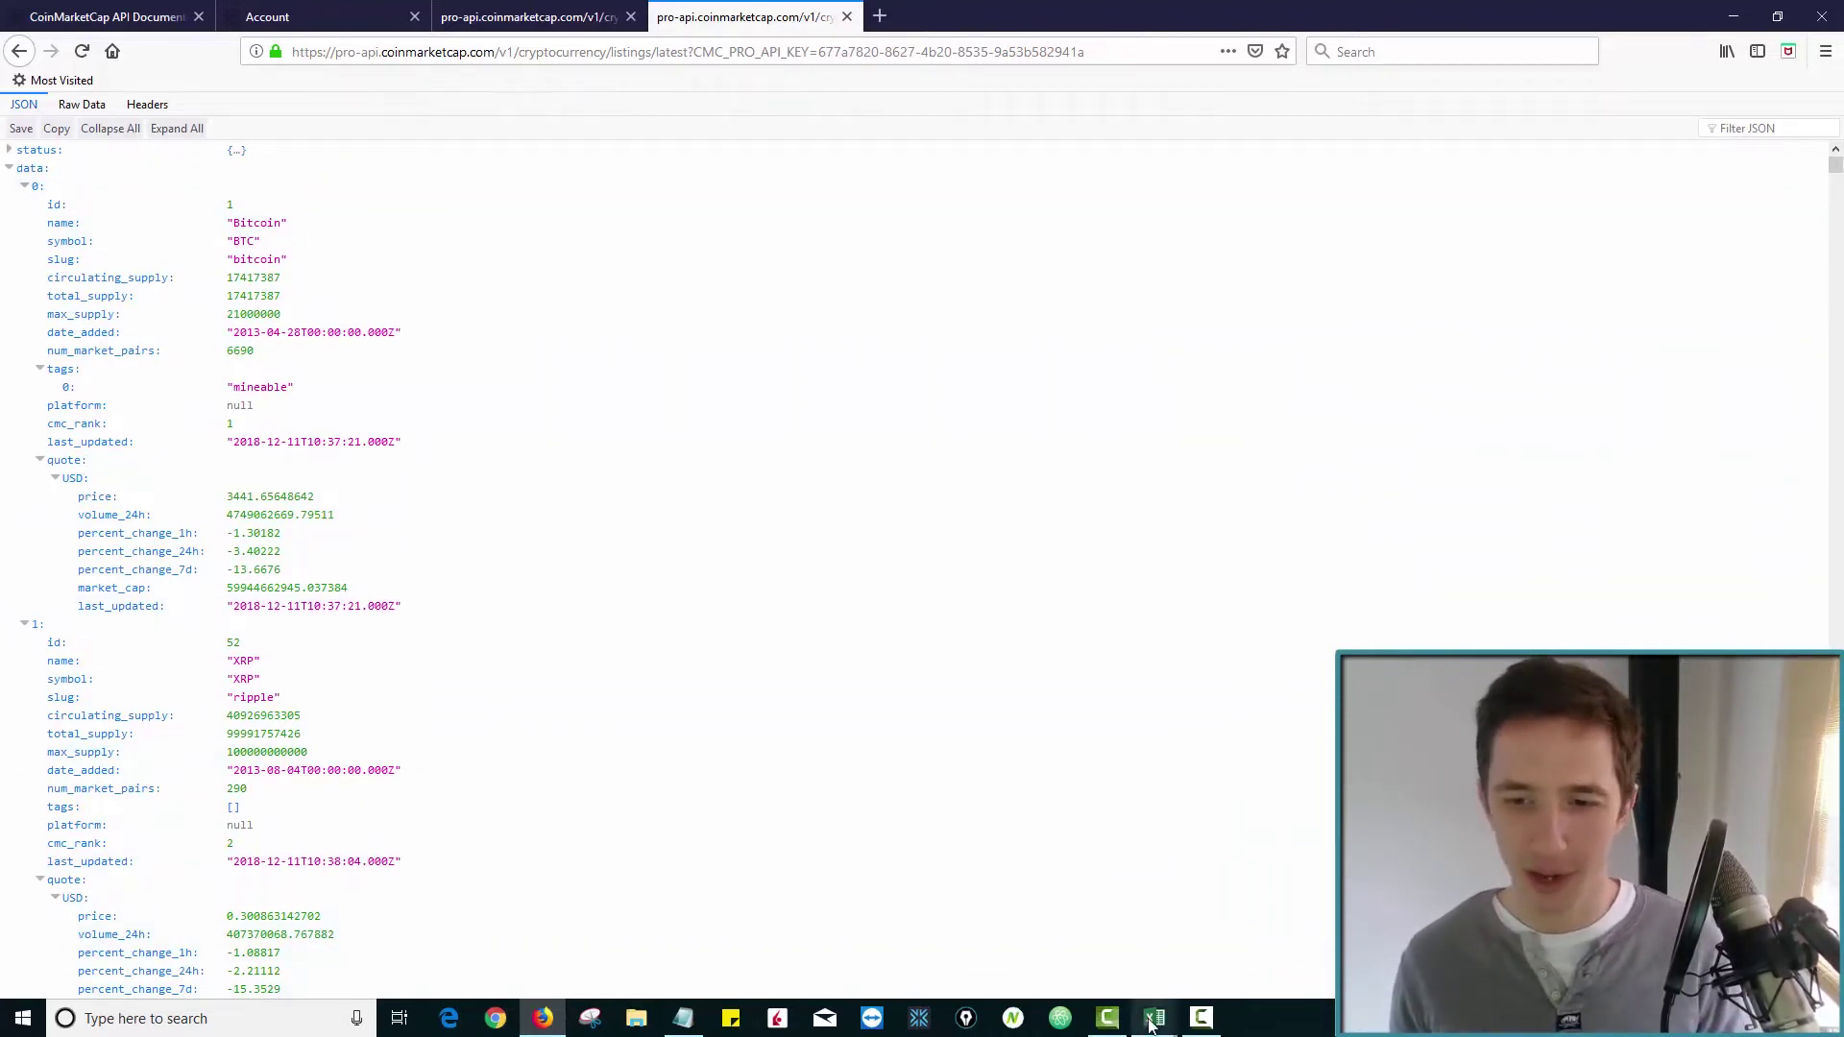
In Book2, start a From Web query using the CoinMarketCap listings API link as URL.
{"action": "mouse_move", "coordinate": [1154, 1018]}
{"action": "left_click", "coordinate": [1235, 939]}
{"action": "left_click", "coordinate": [683, 1018]}
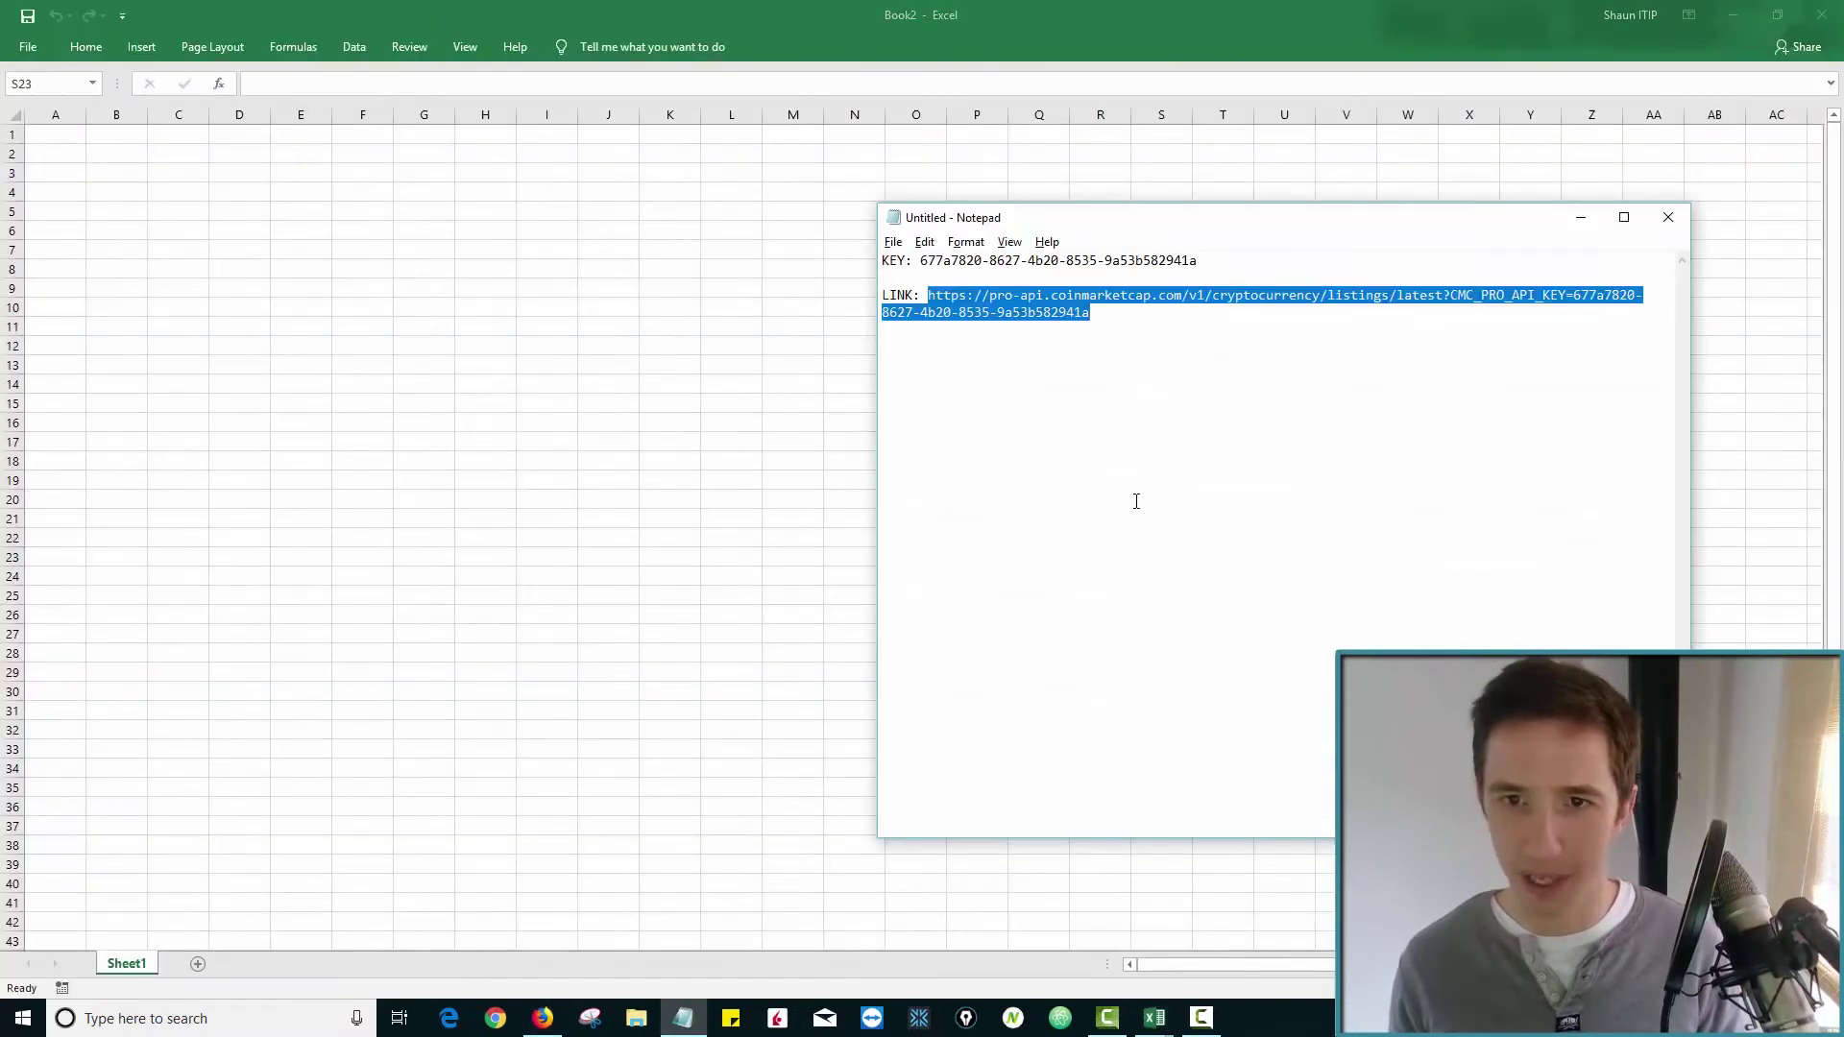
{"action": "key", "text": "alt+Tab"}
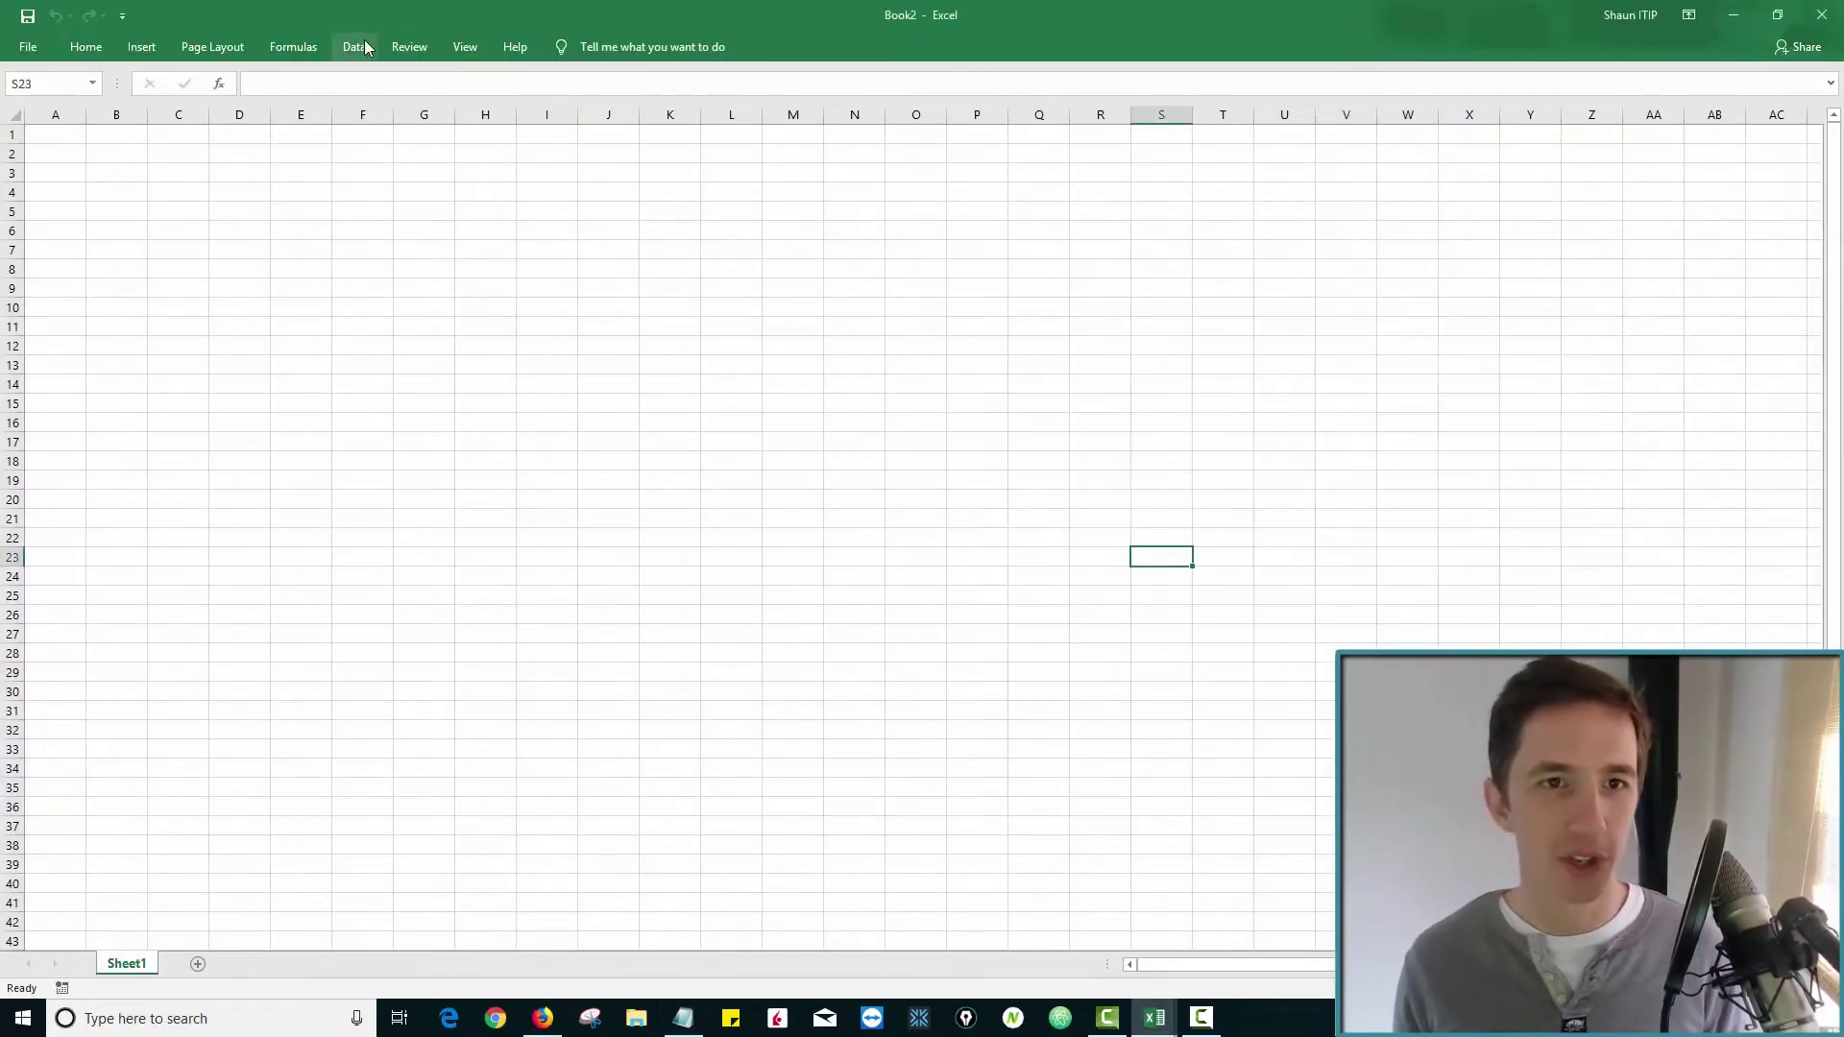
{"action": "left_click", "coordinate": [365, 46]}
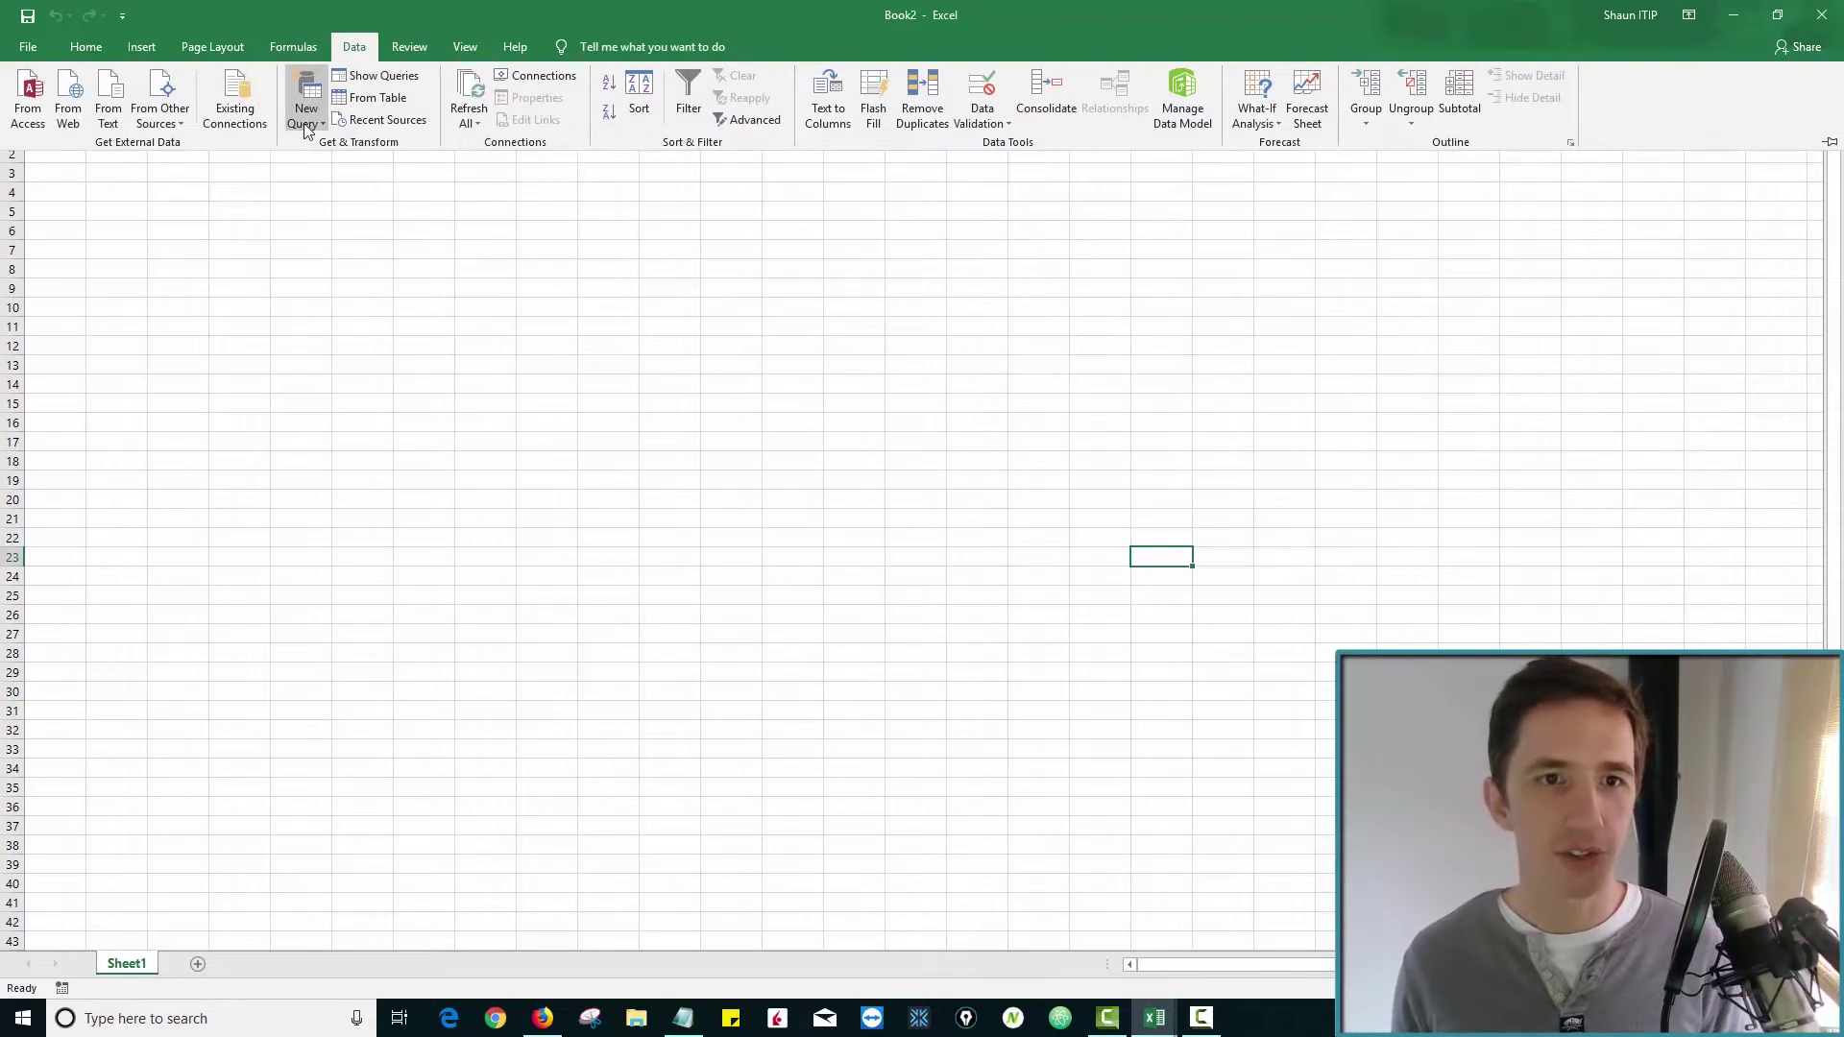
{"action": "left_click", "coordinate": [305, 128]}
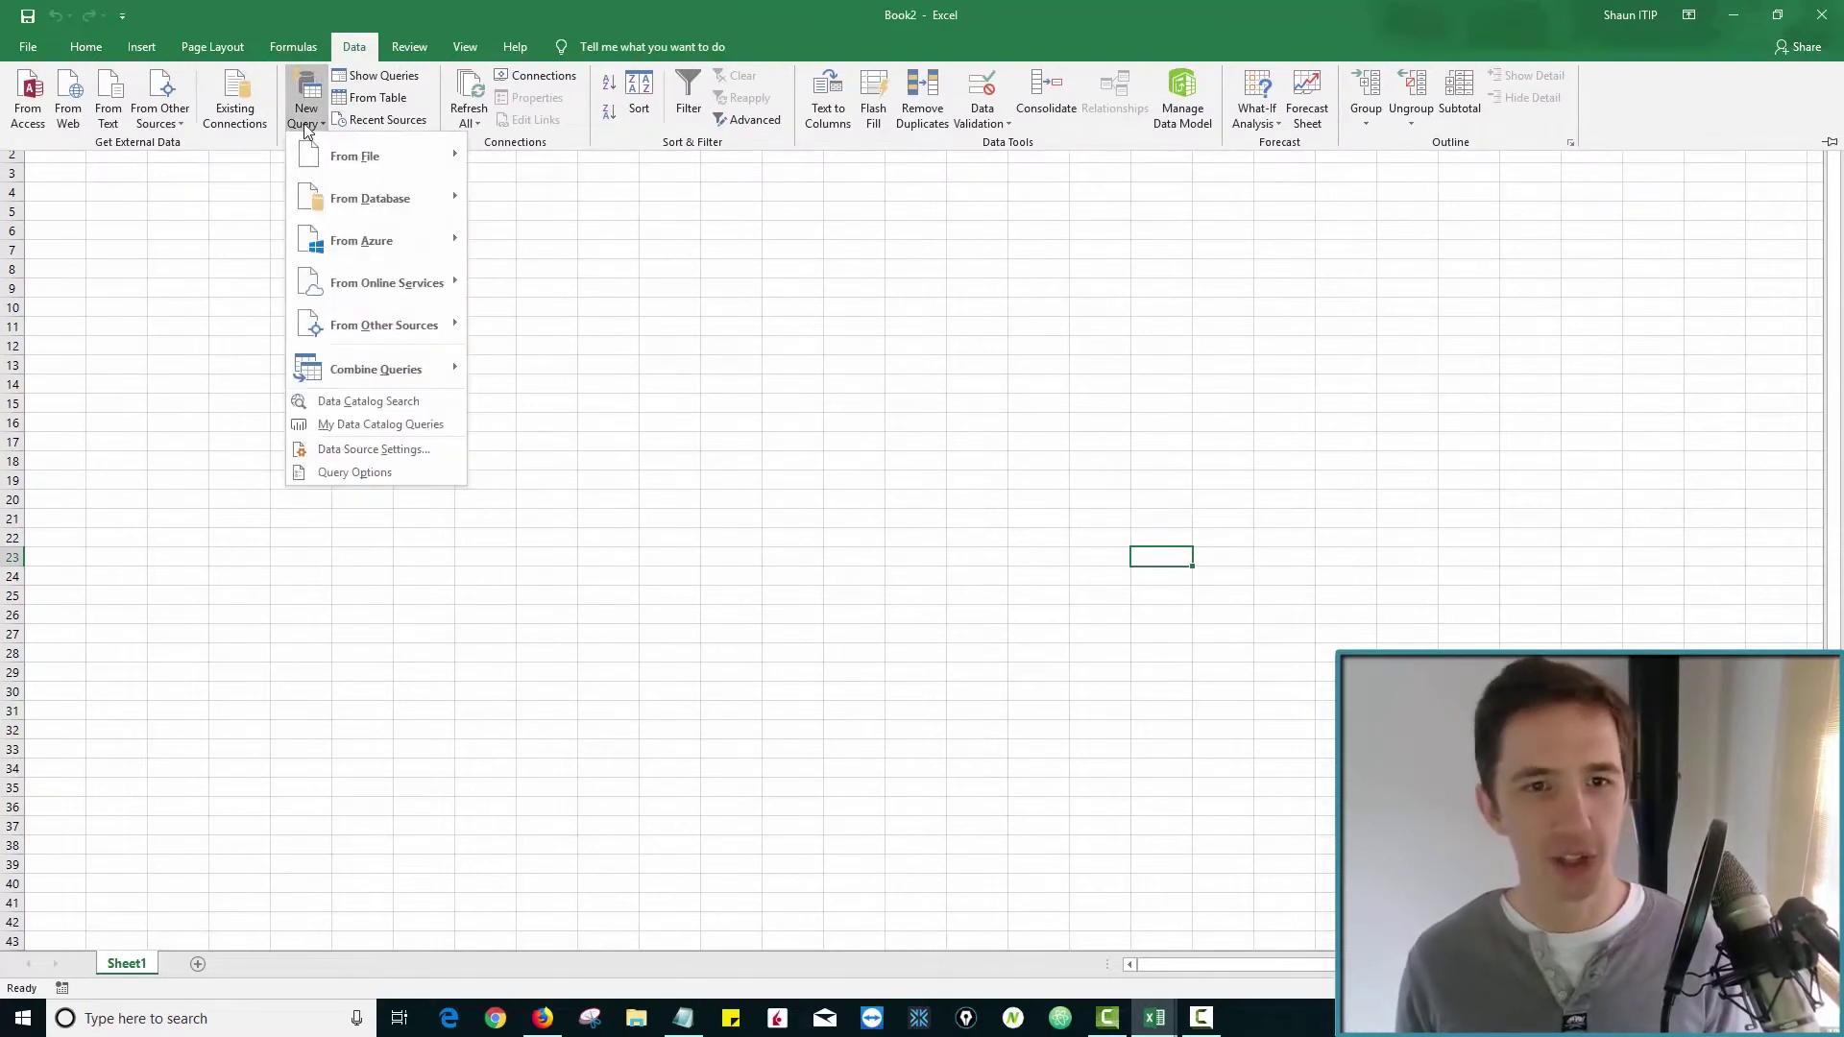
{"action": "mouse_move", "coordinate": [438, 327]}
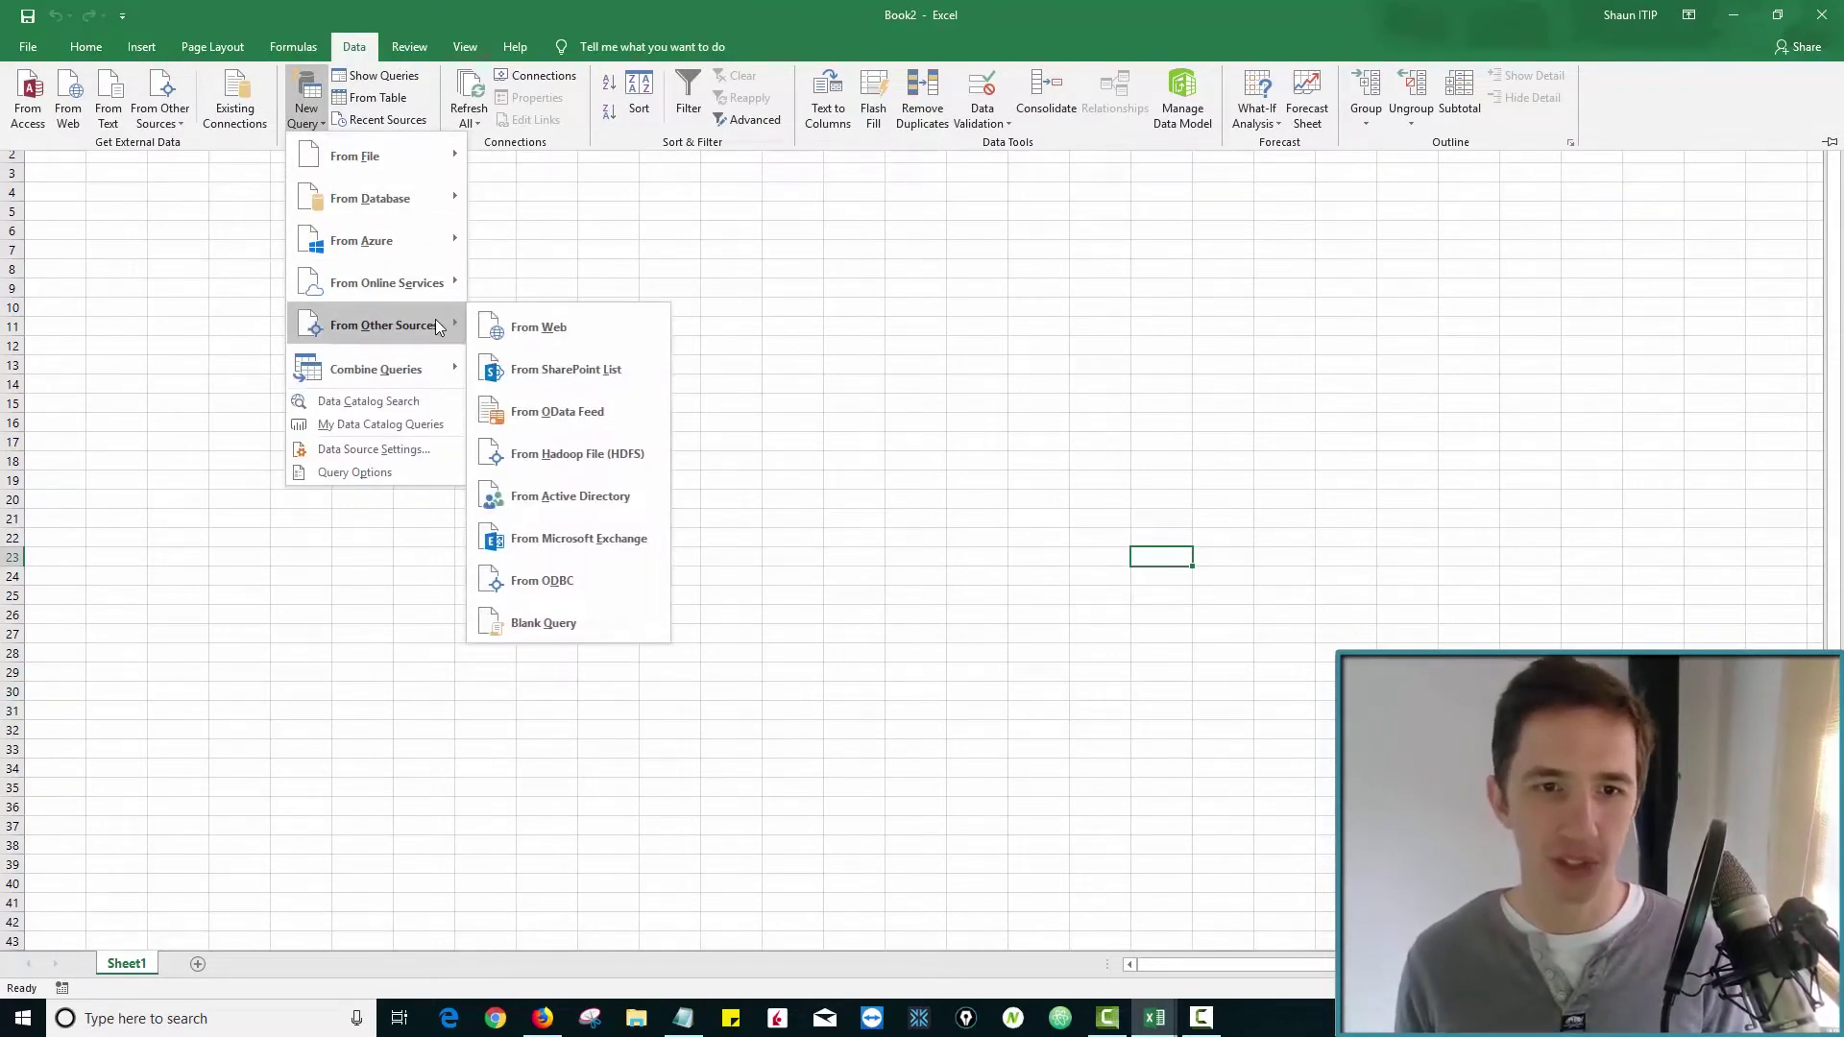
{"action": "left_click", "coordinate": [631, 329]}
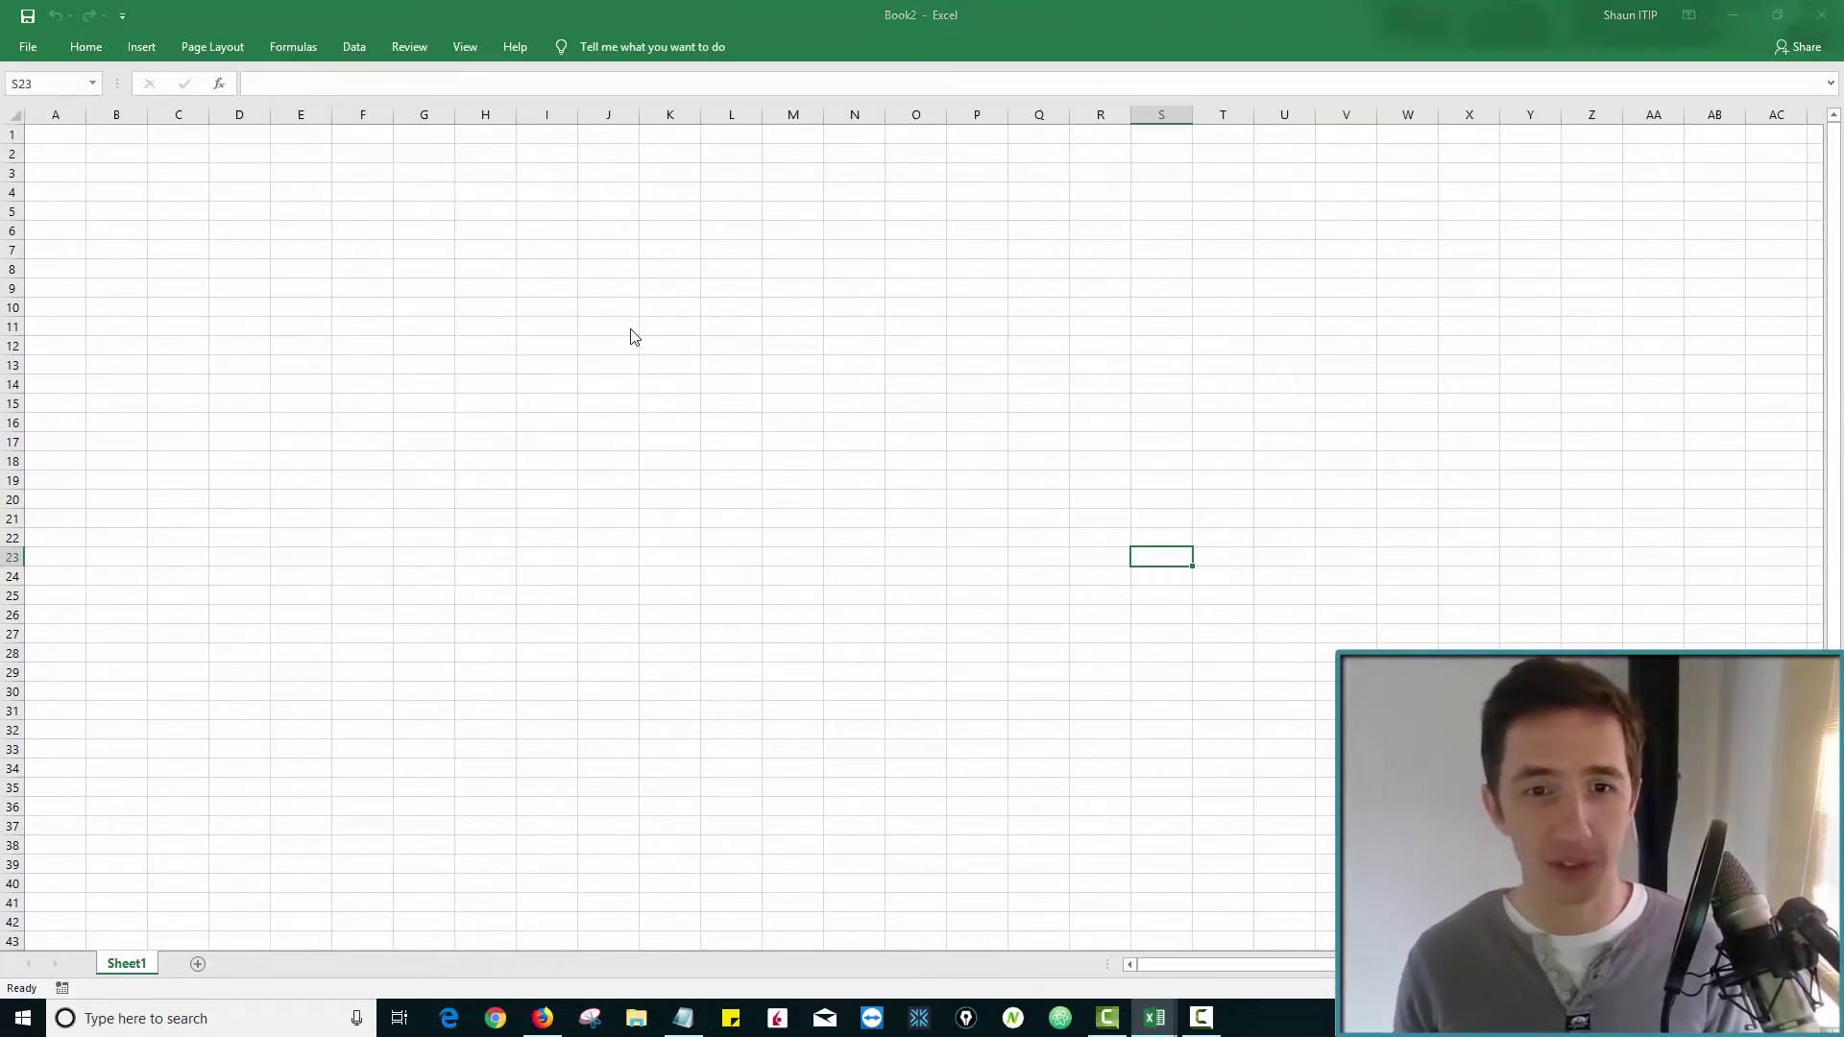
{"action": "key", "text": "ctrl+v"}
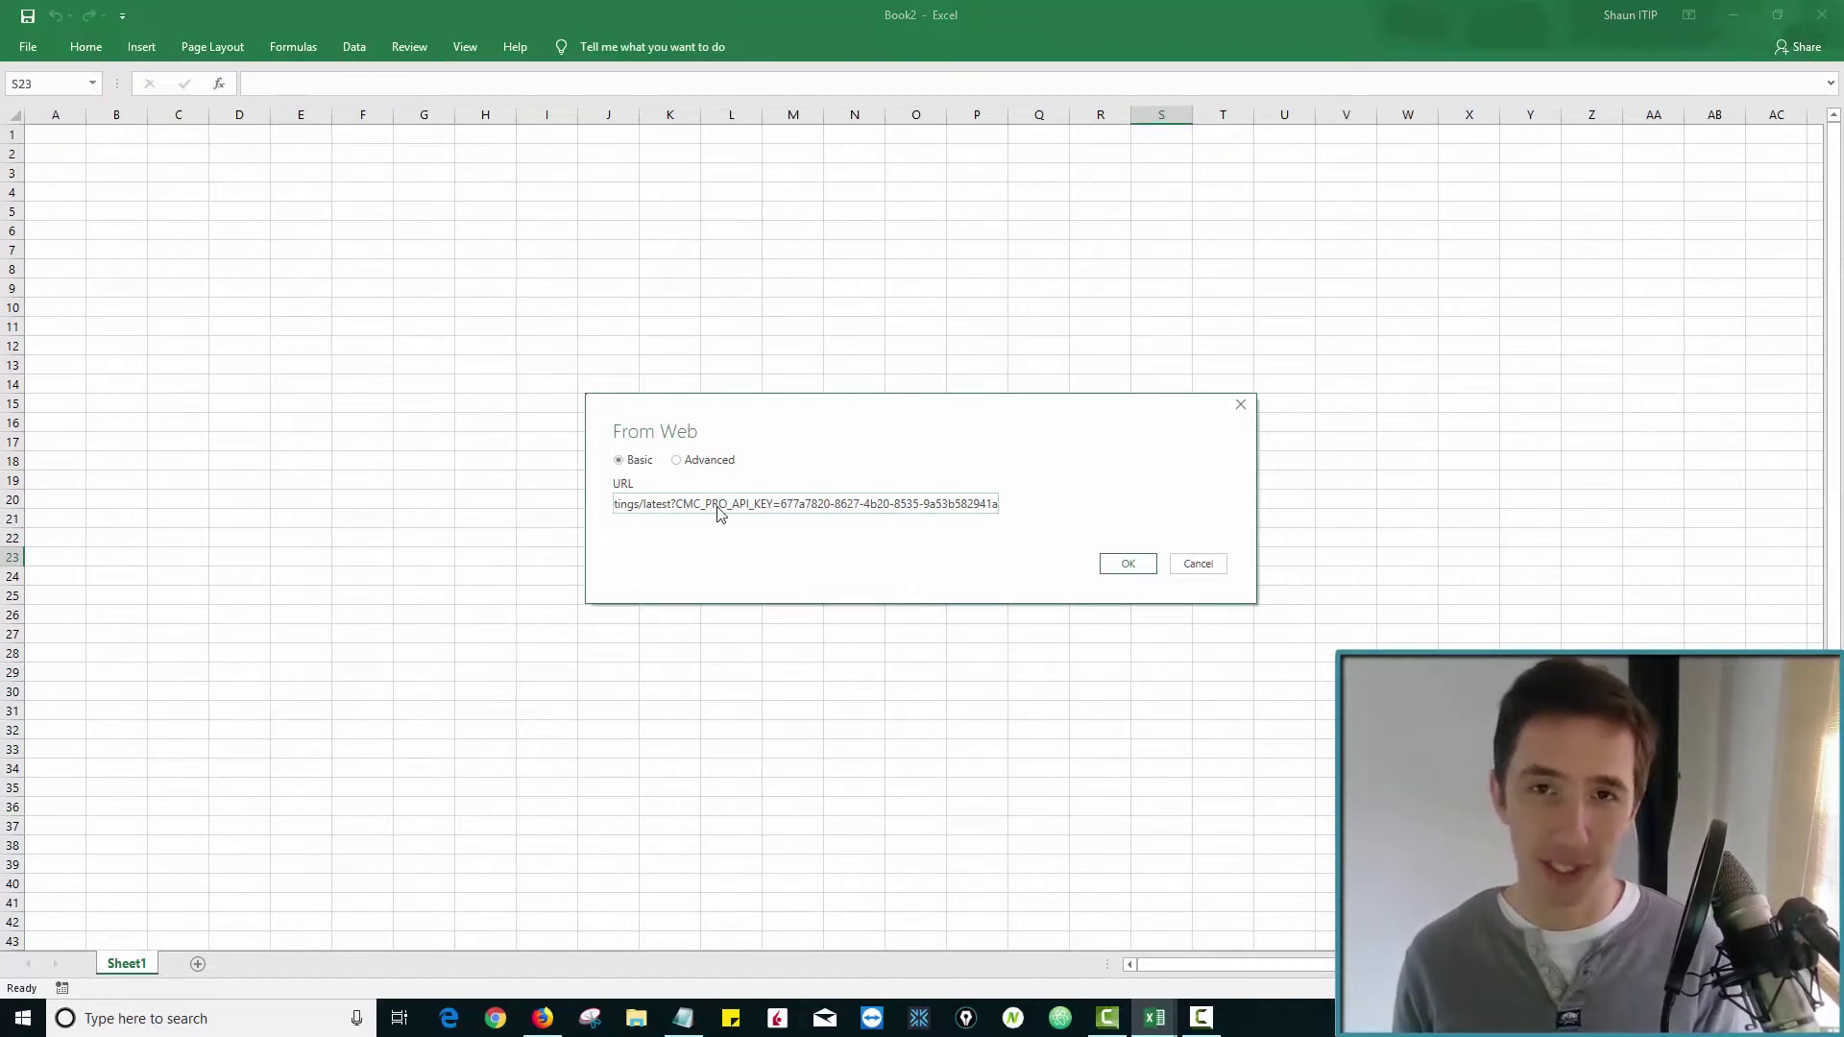
{"action": "left_click", "coordinate": [1123, 563]}
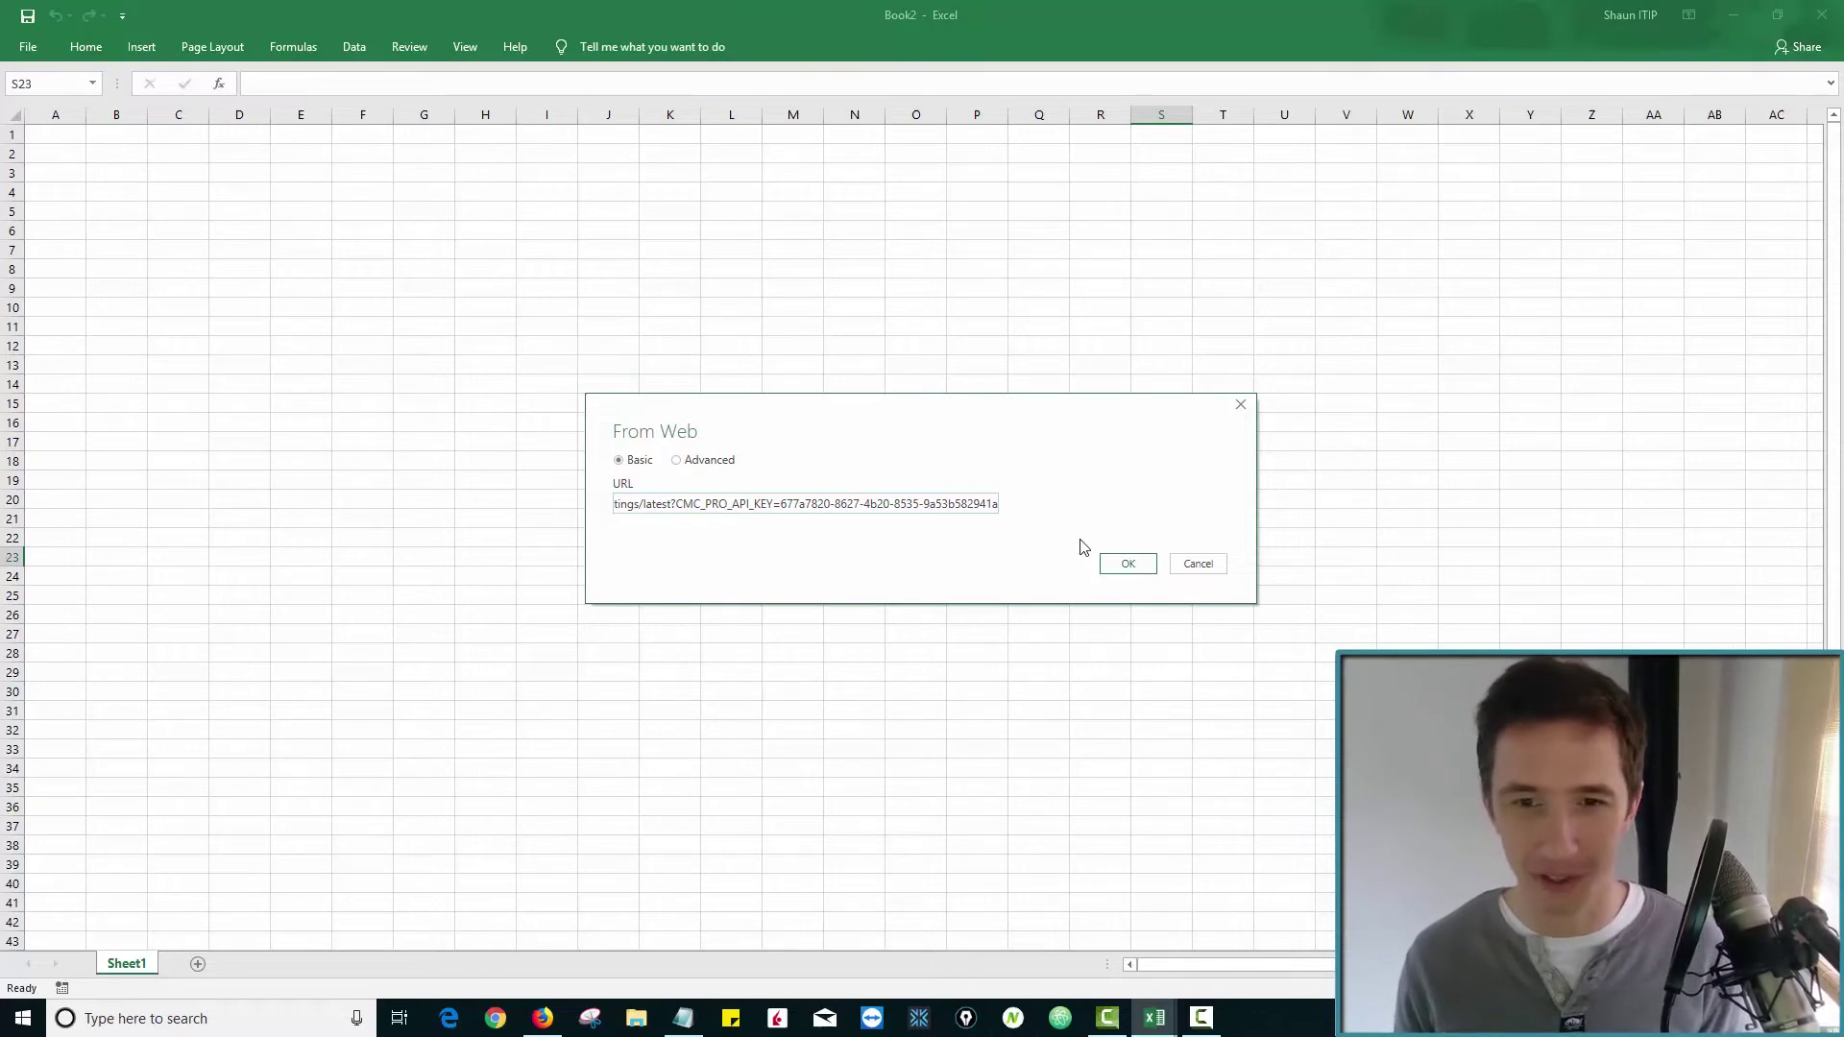
Load the API response and drill into the data field's list of 100 Records.
{"action": "left_click", "coordinate": [1138, 574]}
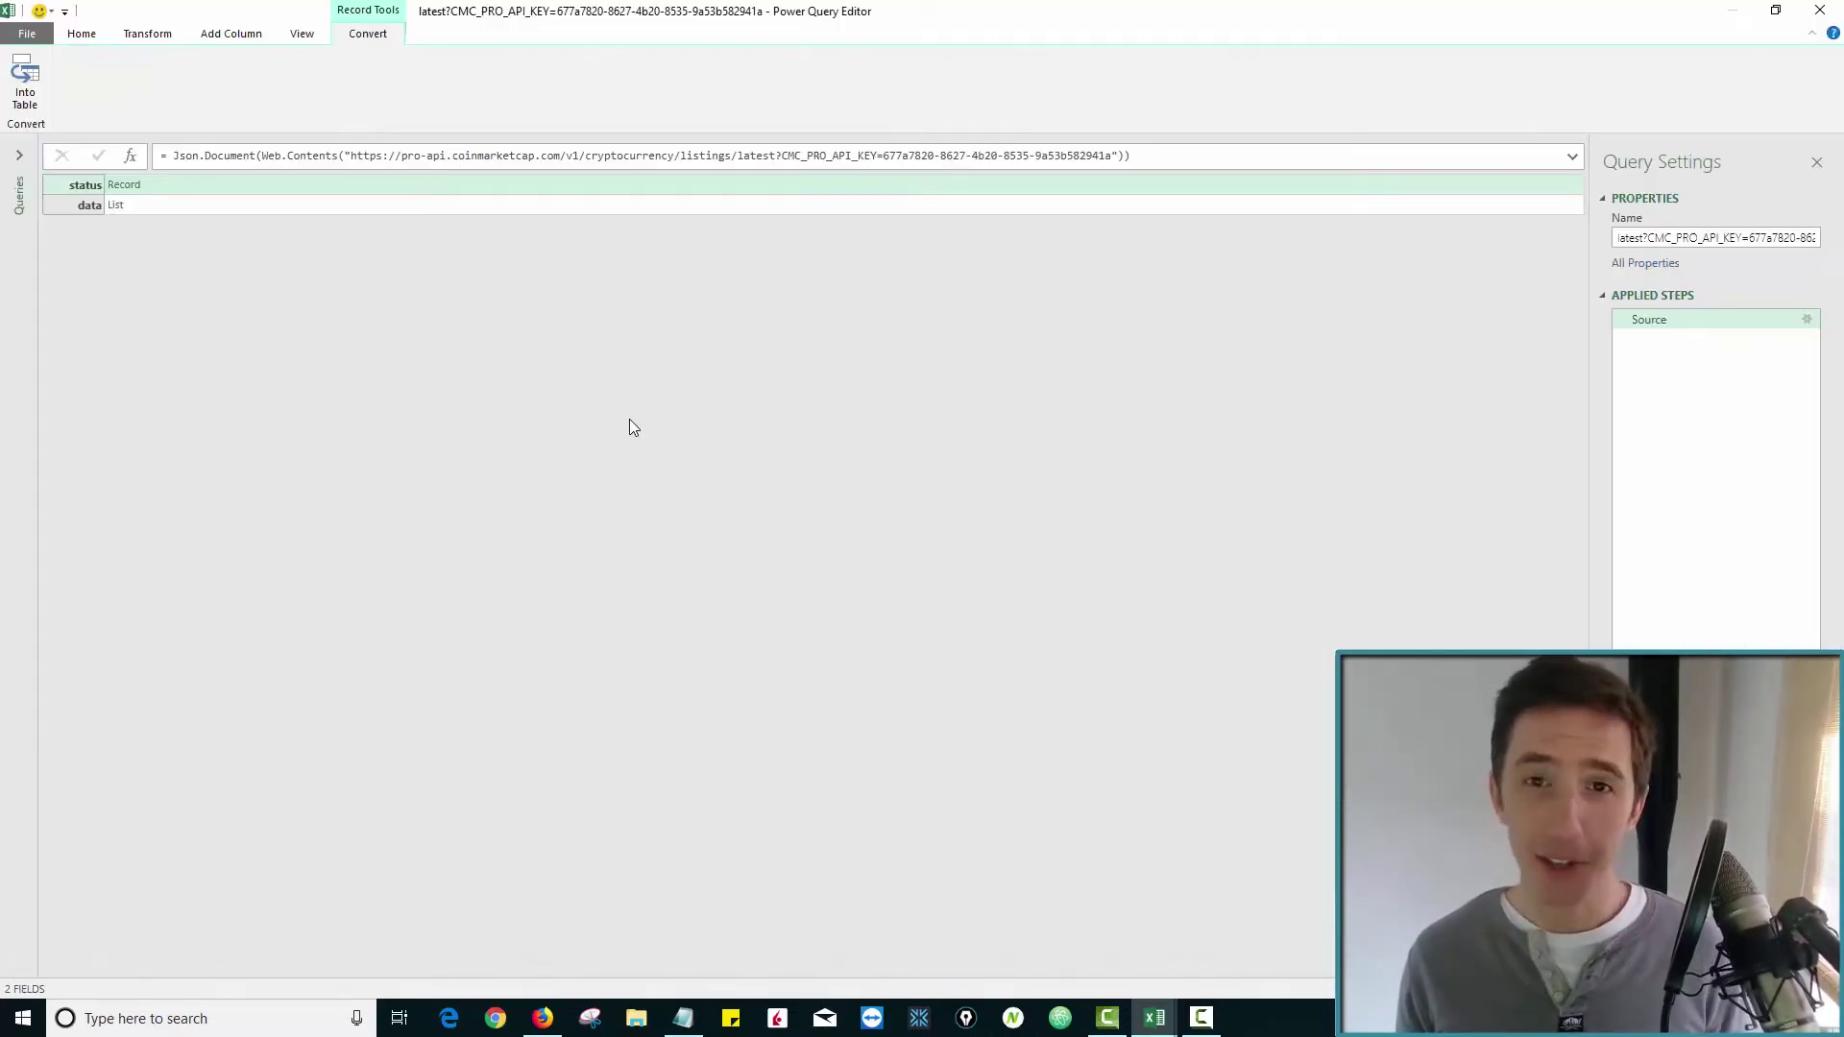
{"action": "left_click", "coordinate": [60, 203]}
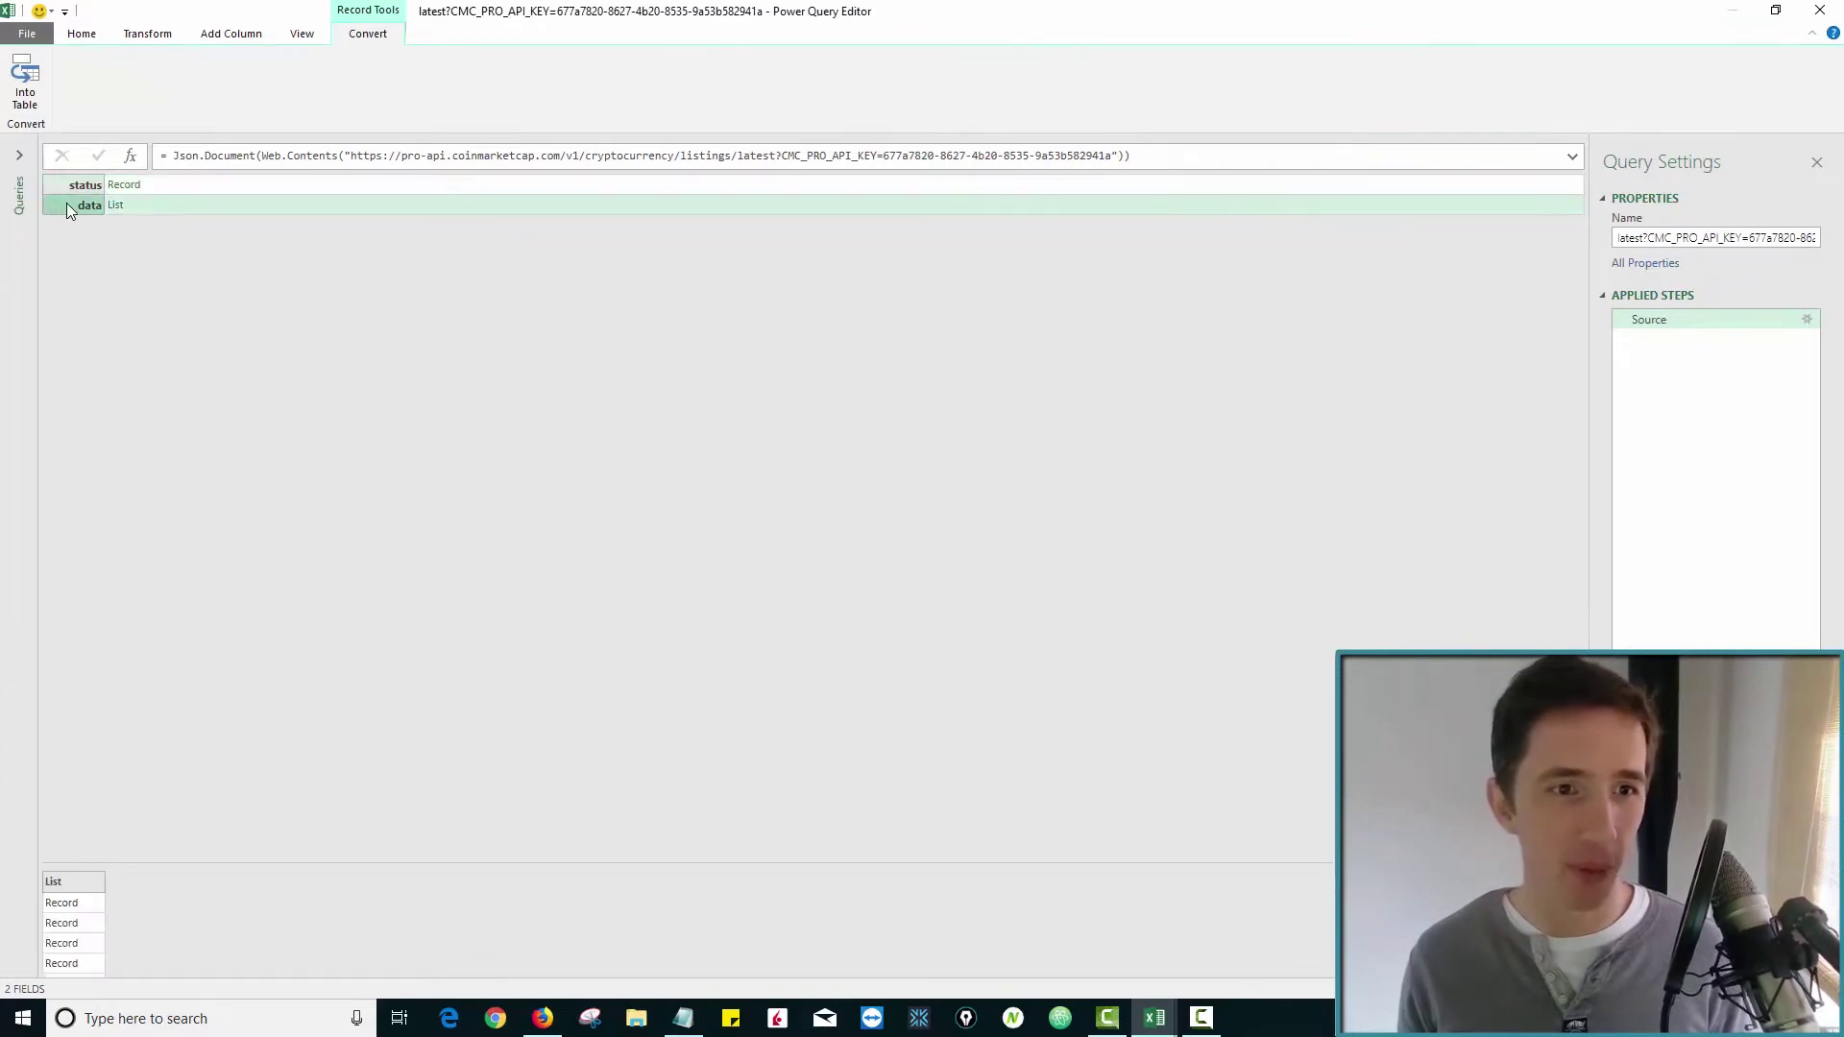
{"action": "left_click", "coordinate": [116, 206]}
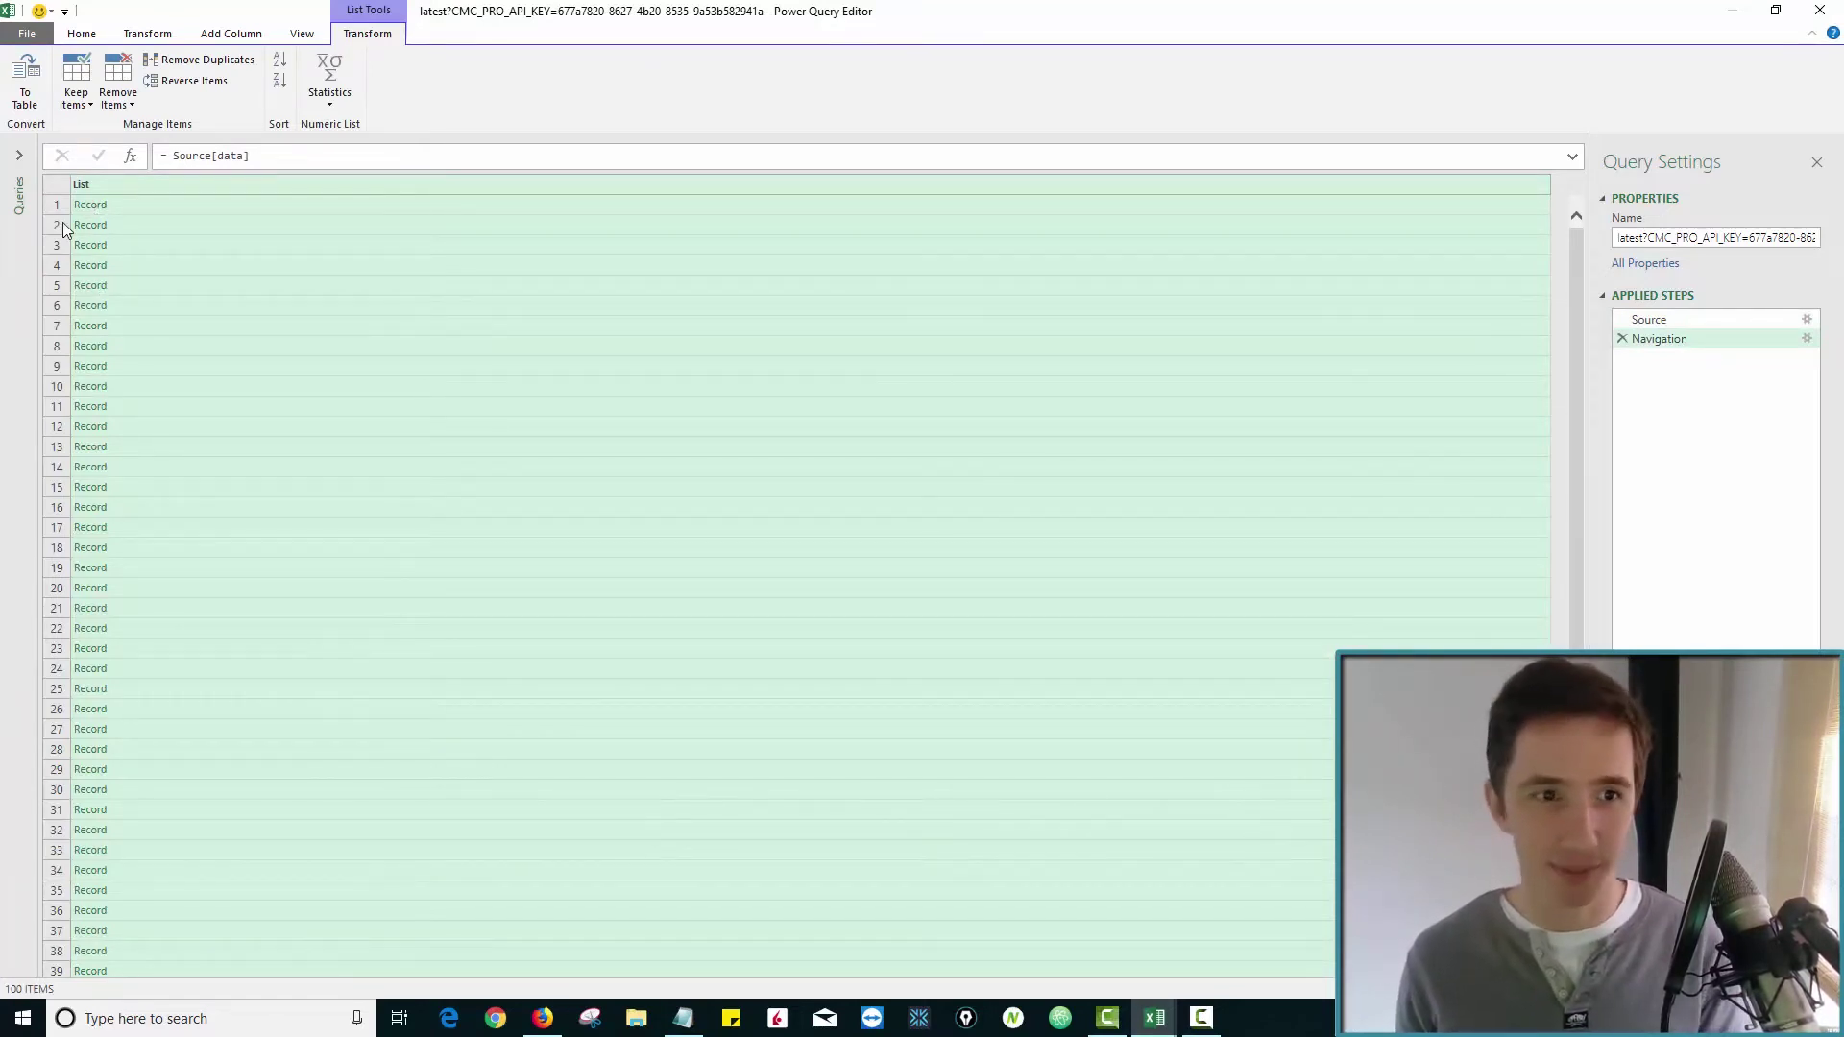
Convert the 100-record list to a table and show Column1's fields (id, name, symbol… quote).
{"action": "left_click", "coordinate": [28, 72]}
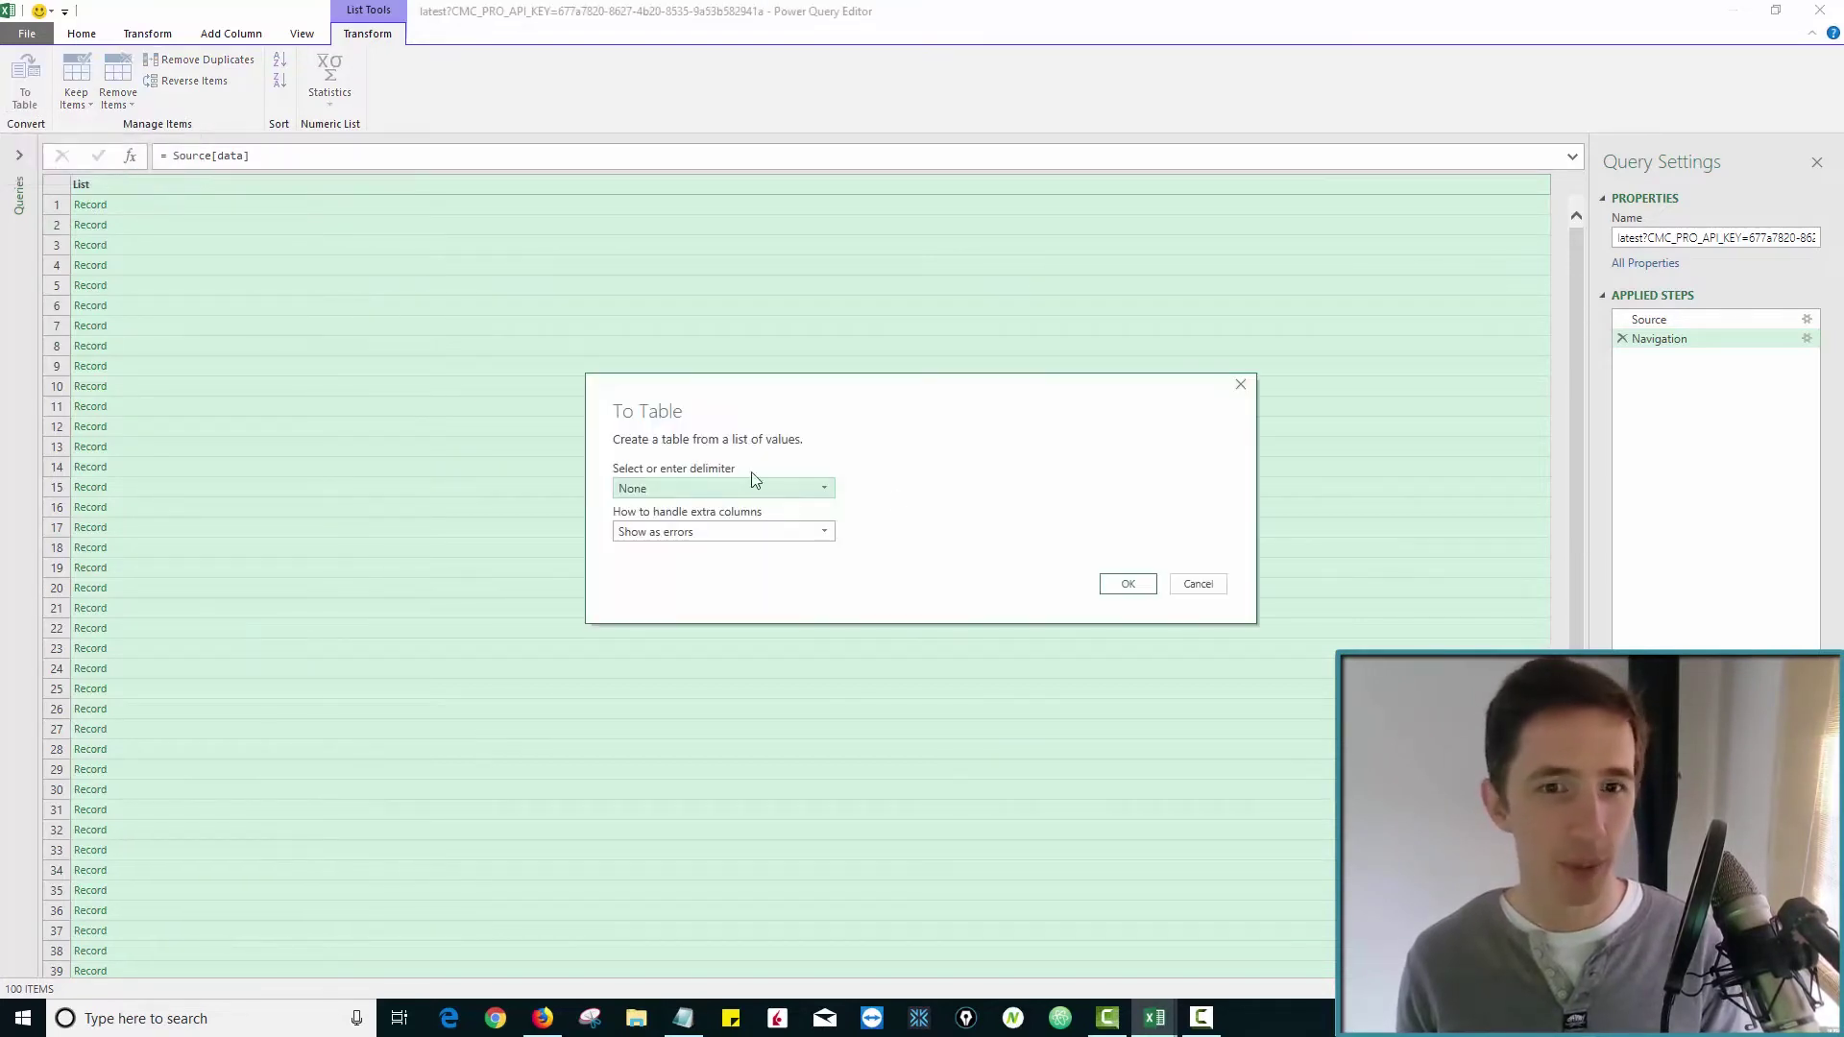
{"action": "left_click", "coordinate": [1120, 586]}
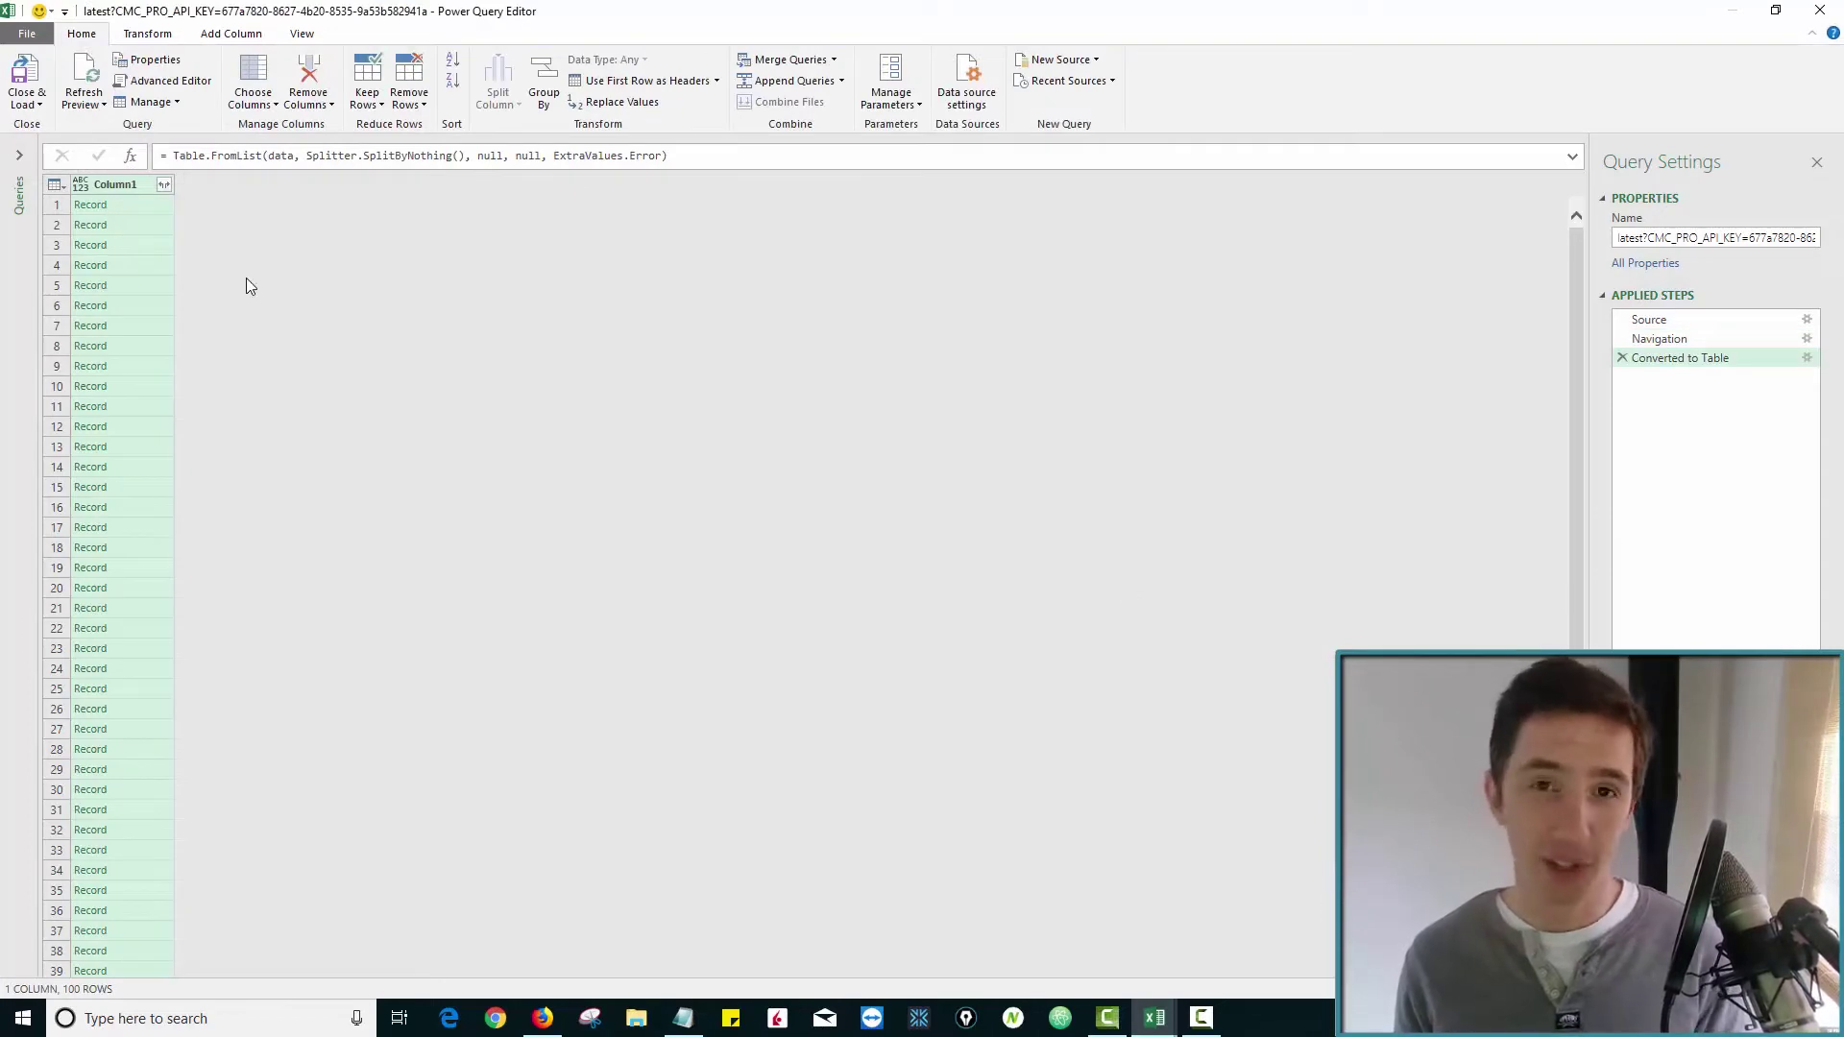
{"action": "left_click", "coordinate": [165, 186]}
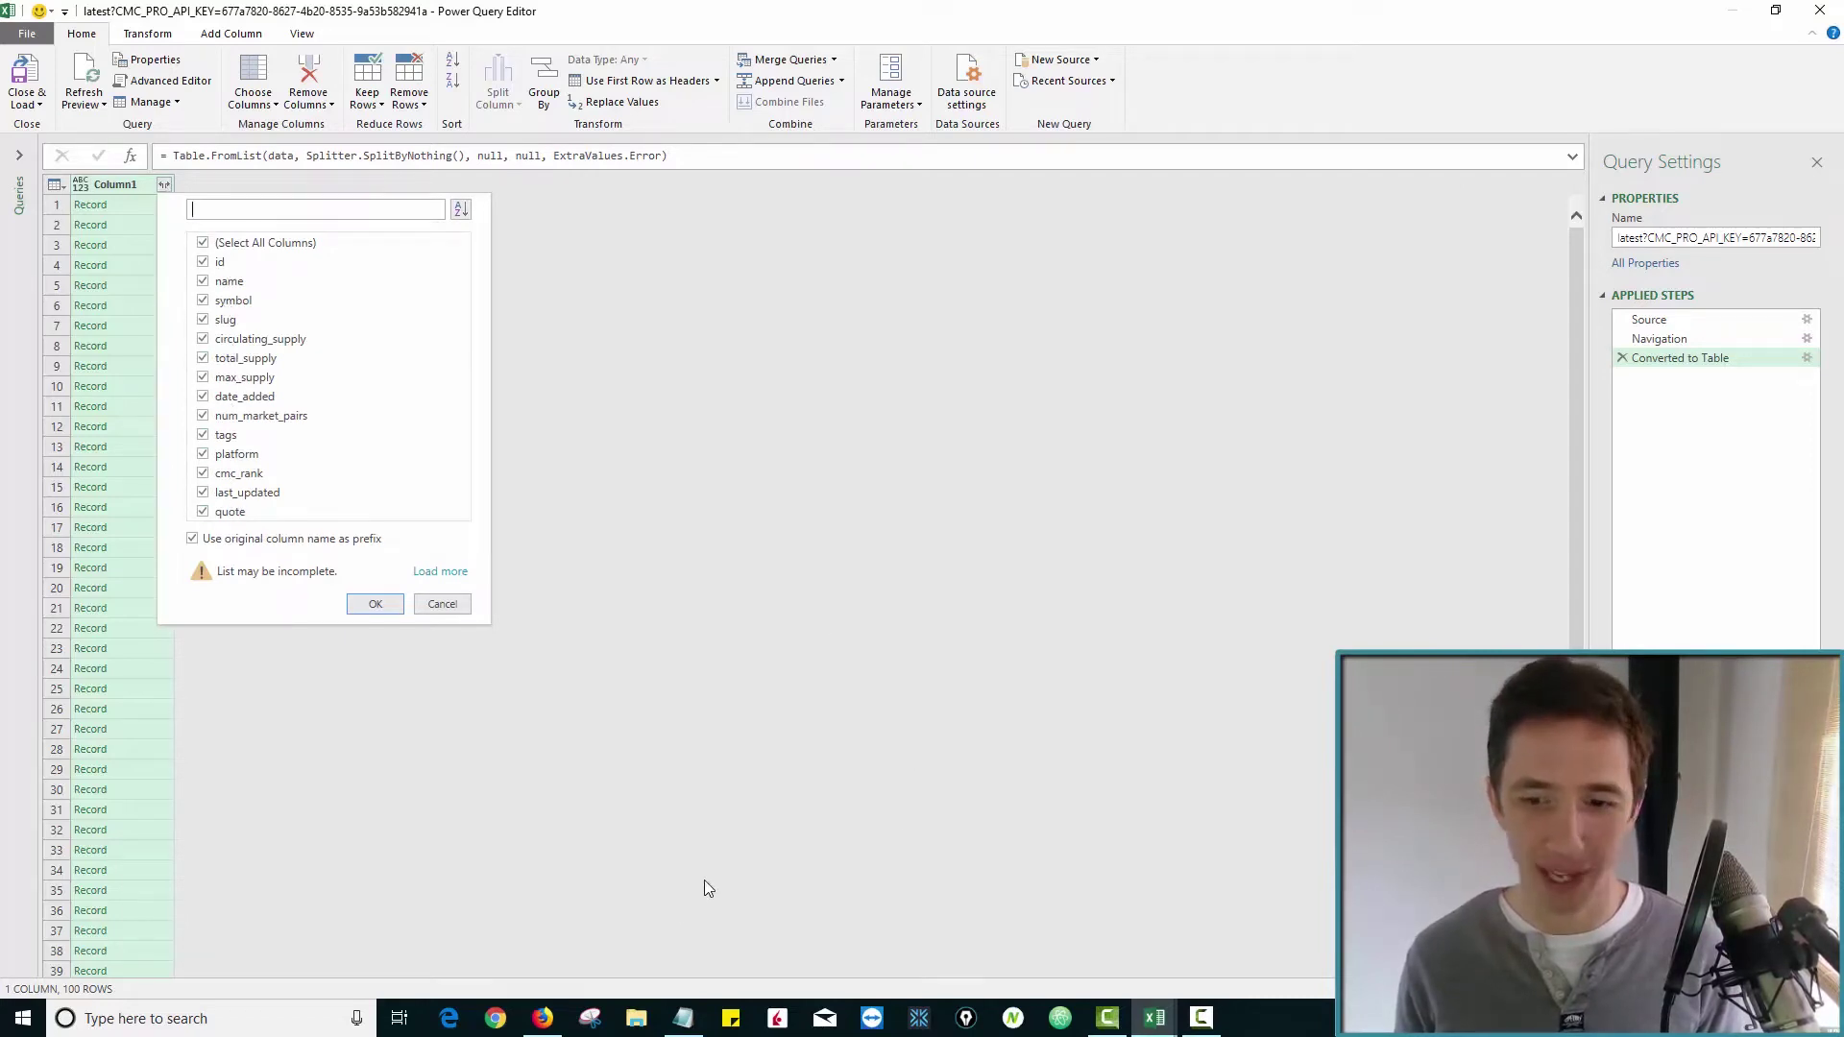
{"action": "left_click", "coordinate": [553, 1008]}
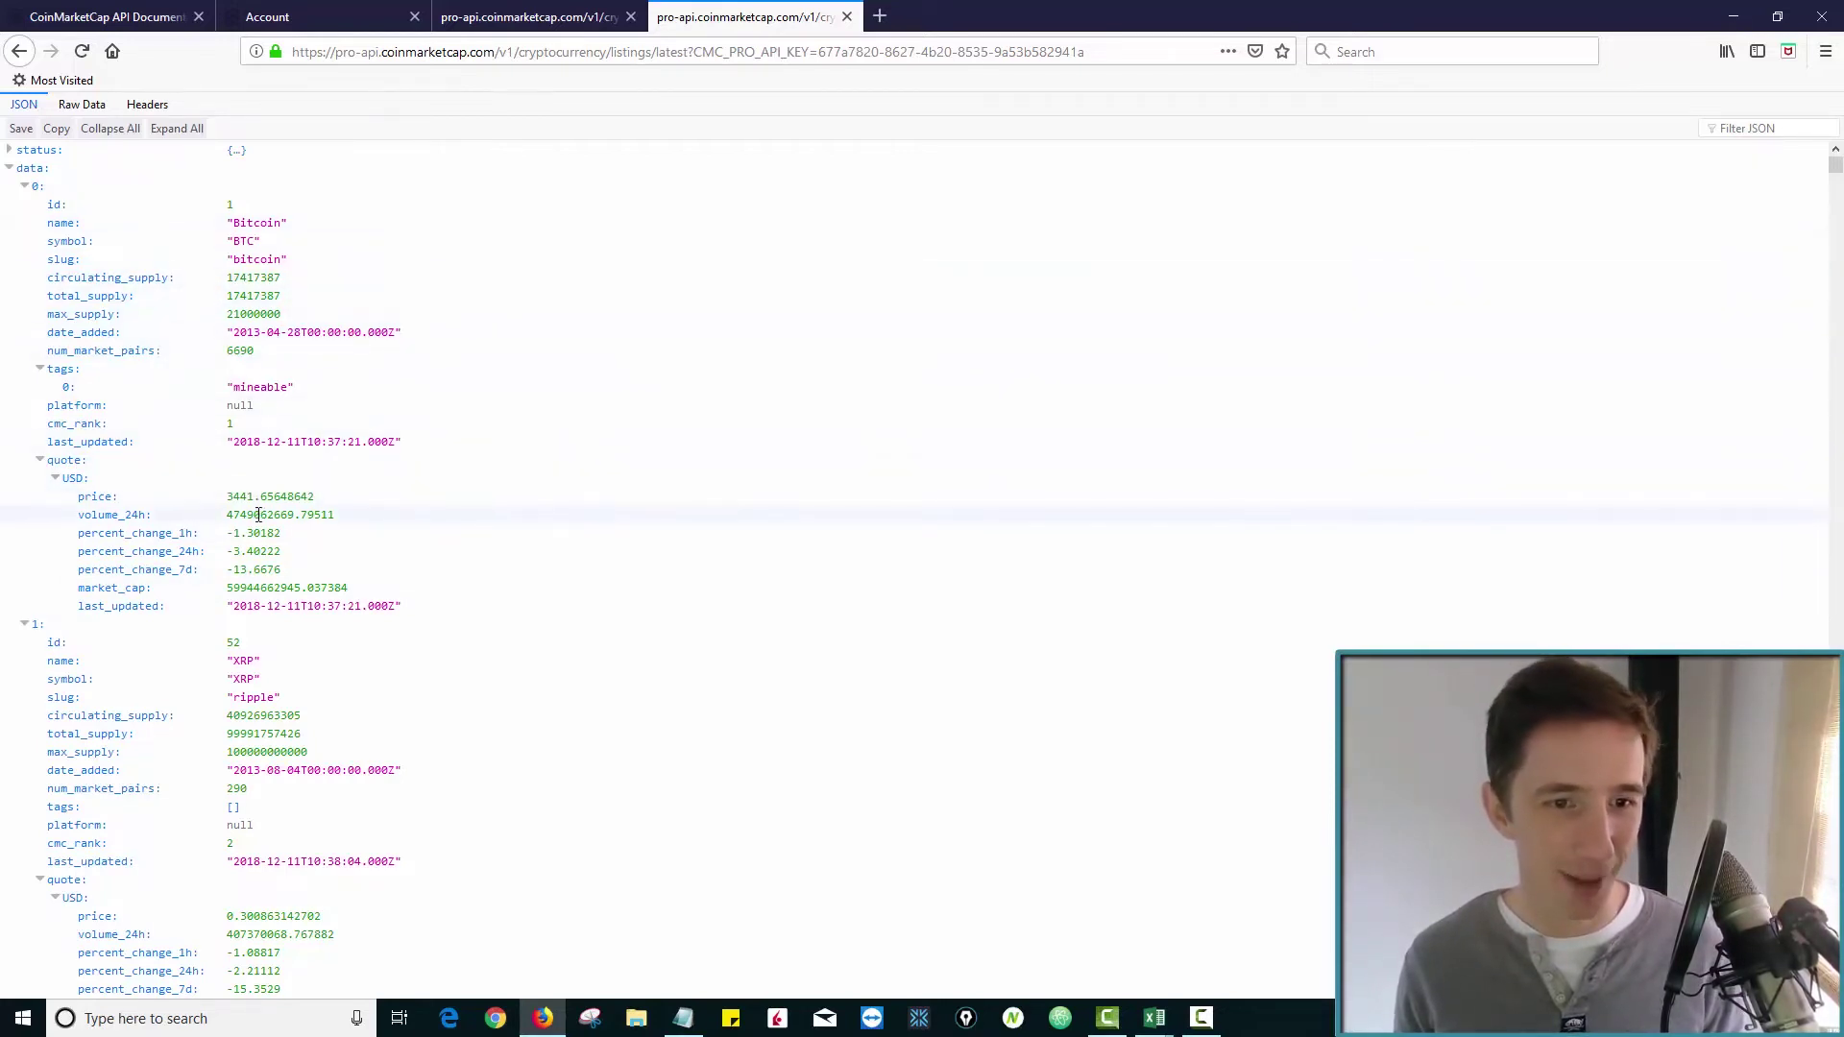
{"action": "key", "text": "alt+Tab"}
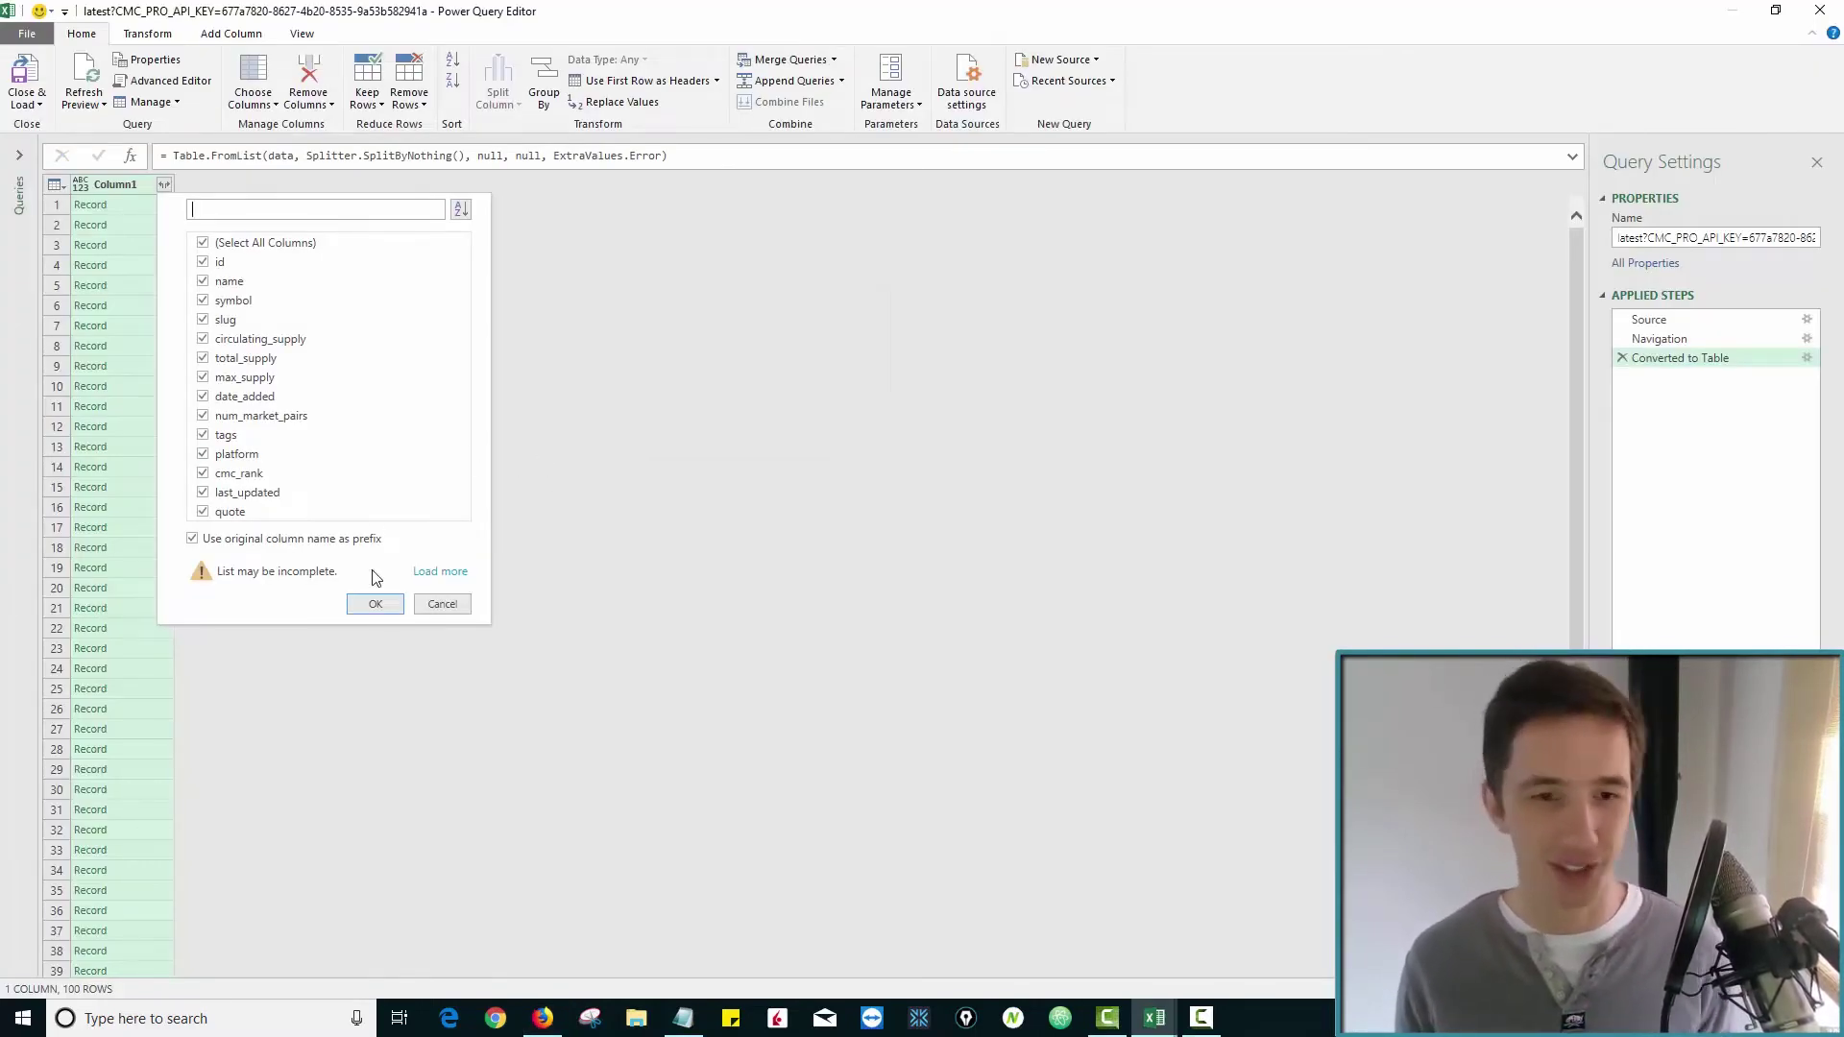
Expand Column1 into all its fields, then expand quote into its USD record.
{"action": "left_click", "coordinate": [374, 604]}
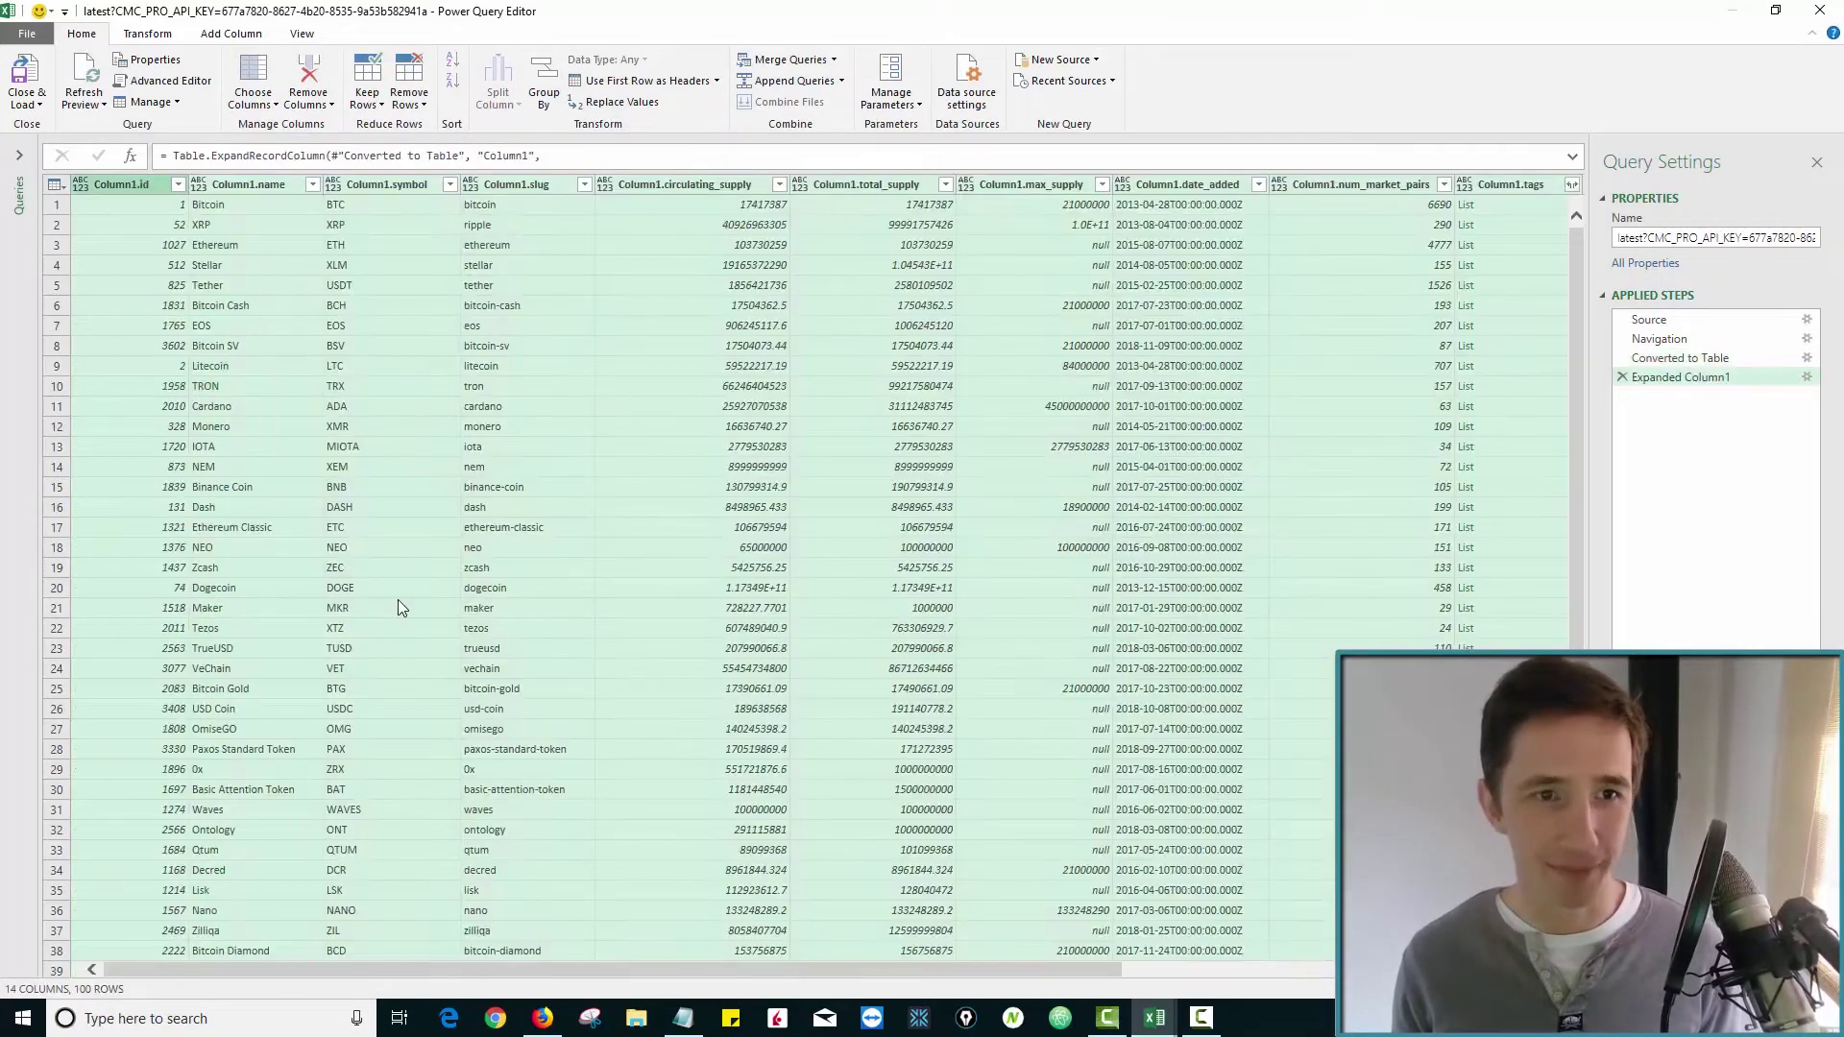
{"action": "left_click_drag", "start_coordinate": [355, 968], "coordinate": [797, 971]}
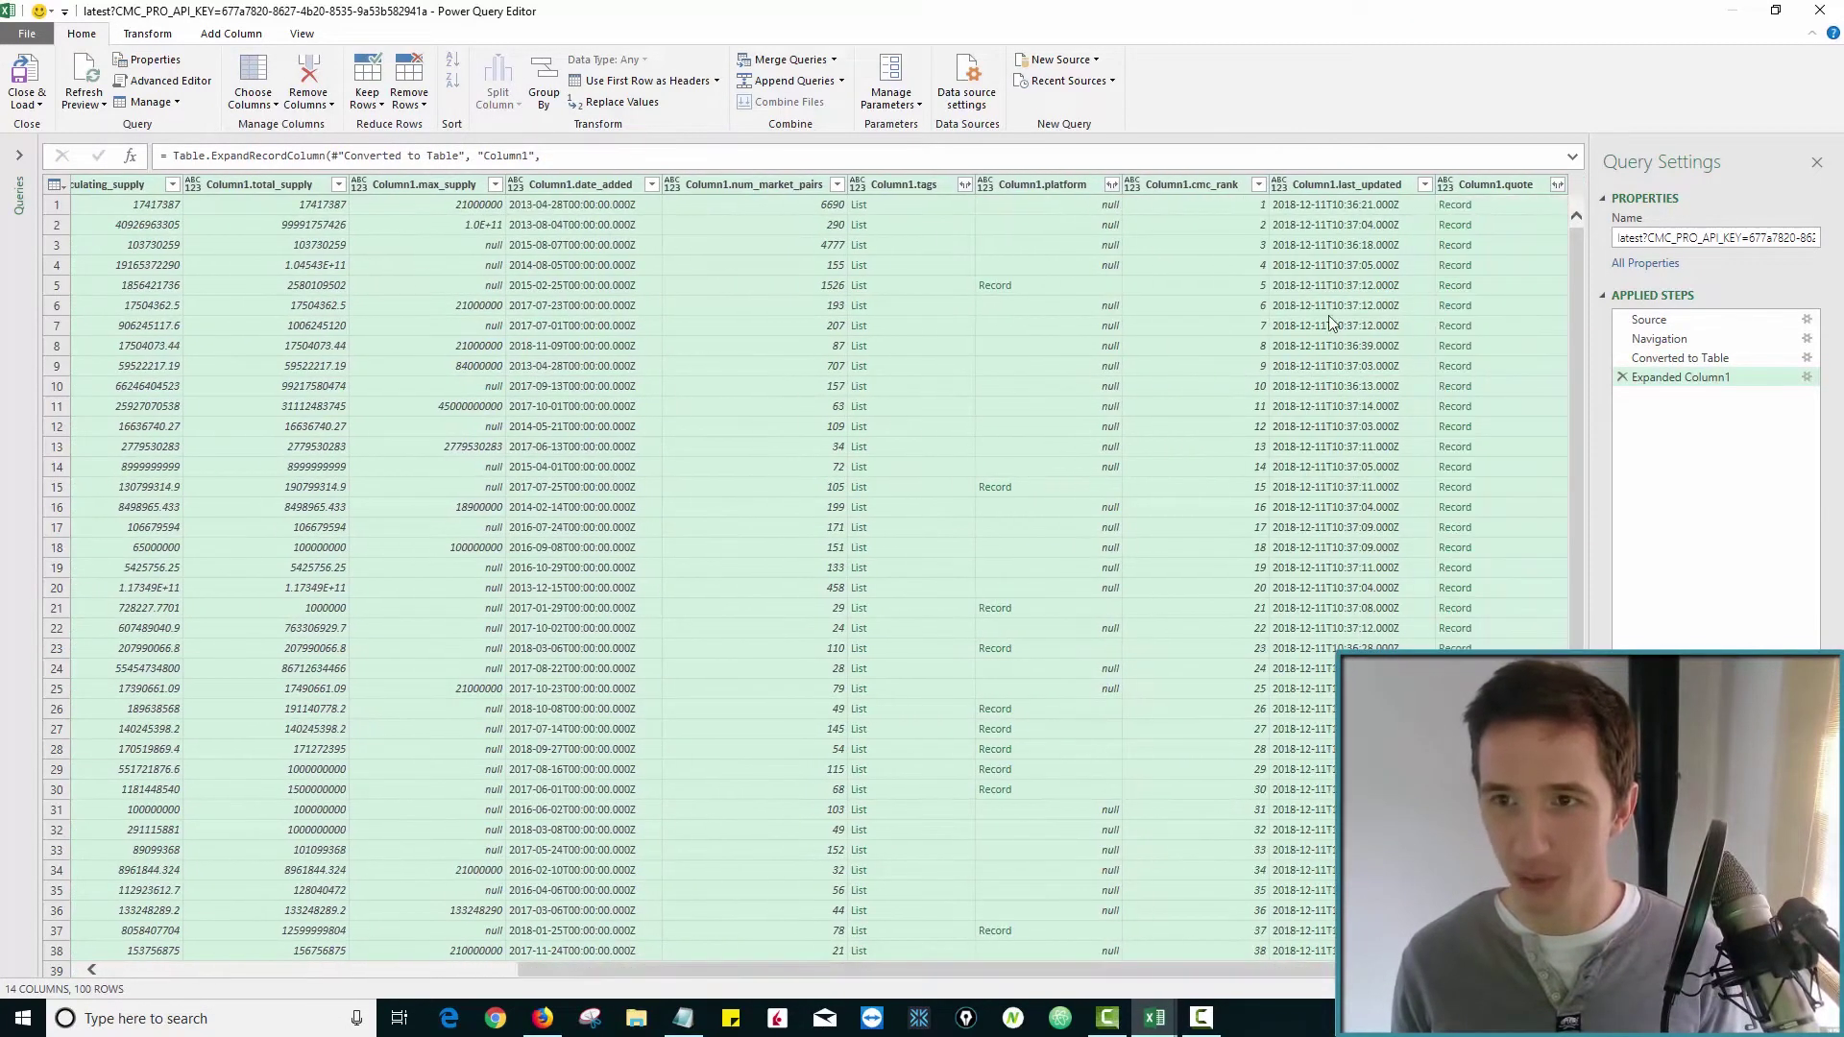
{"action": "left_click", "coordinate": [1557, 184]}
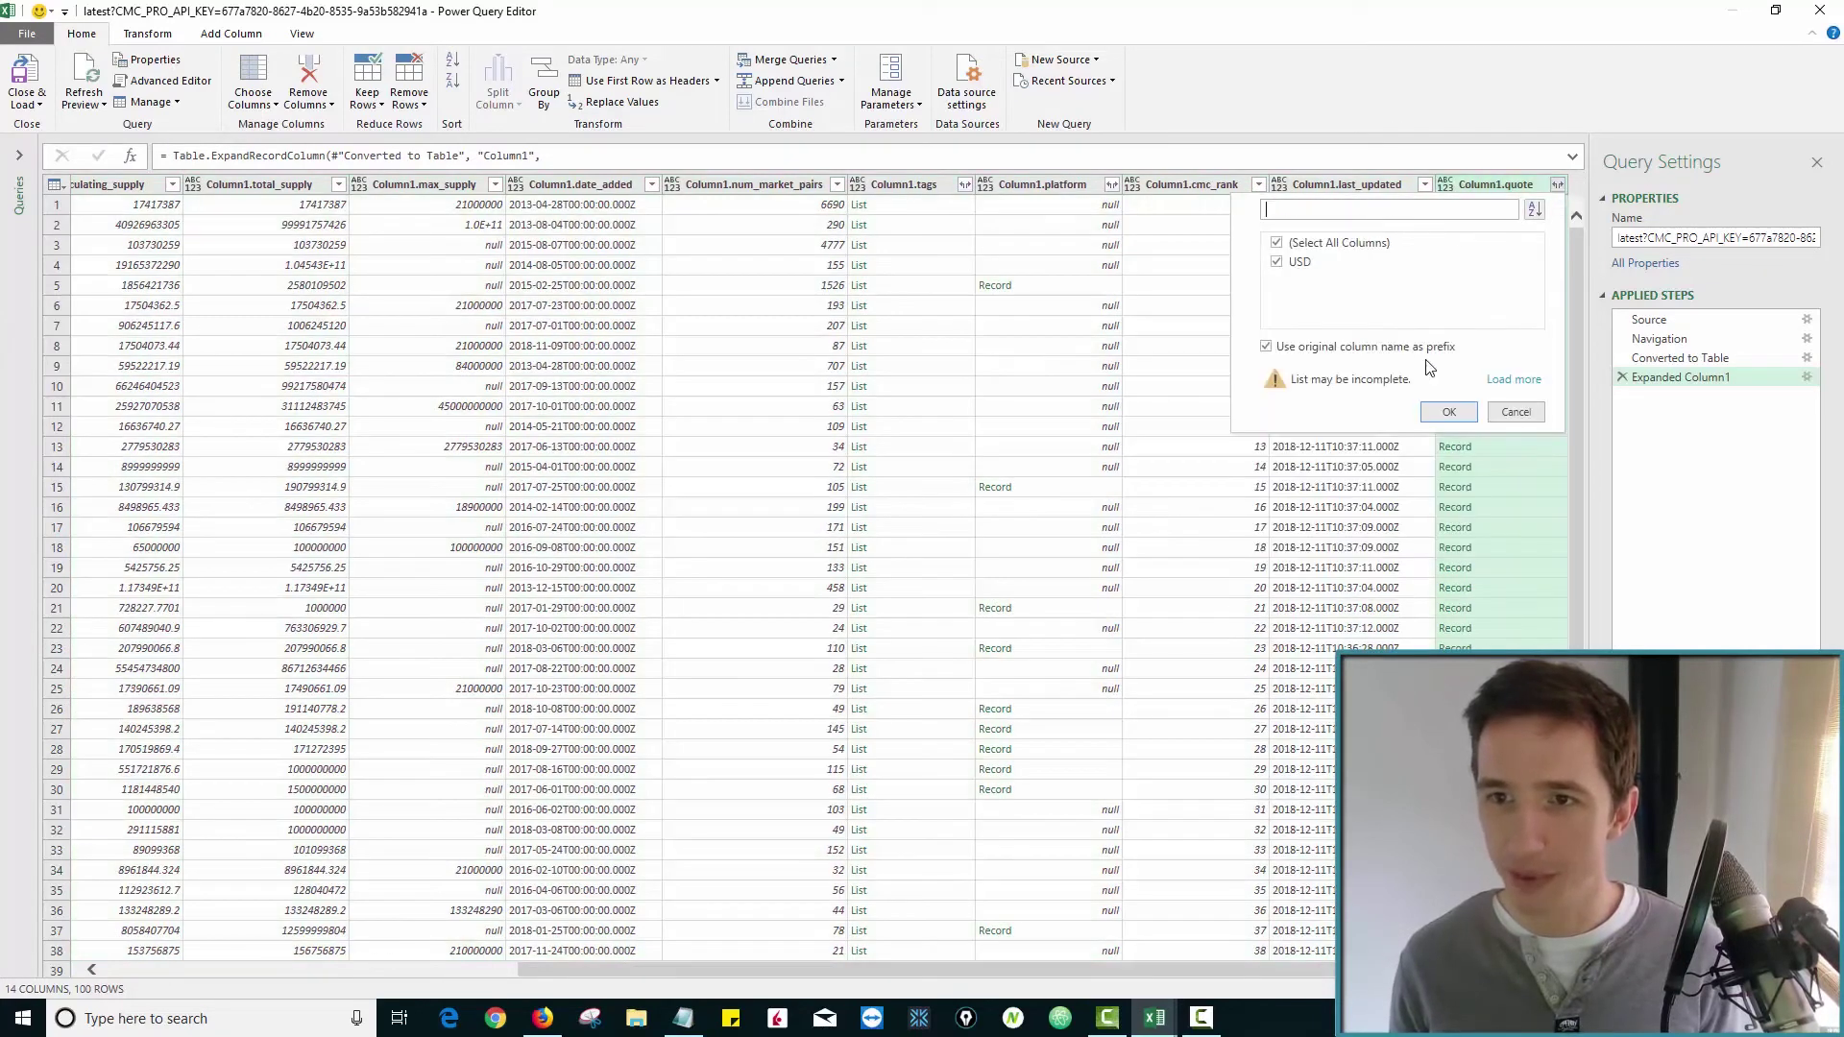
{"action": "left_click", "coordinate": [1451, 411]}
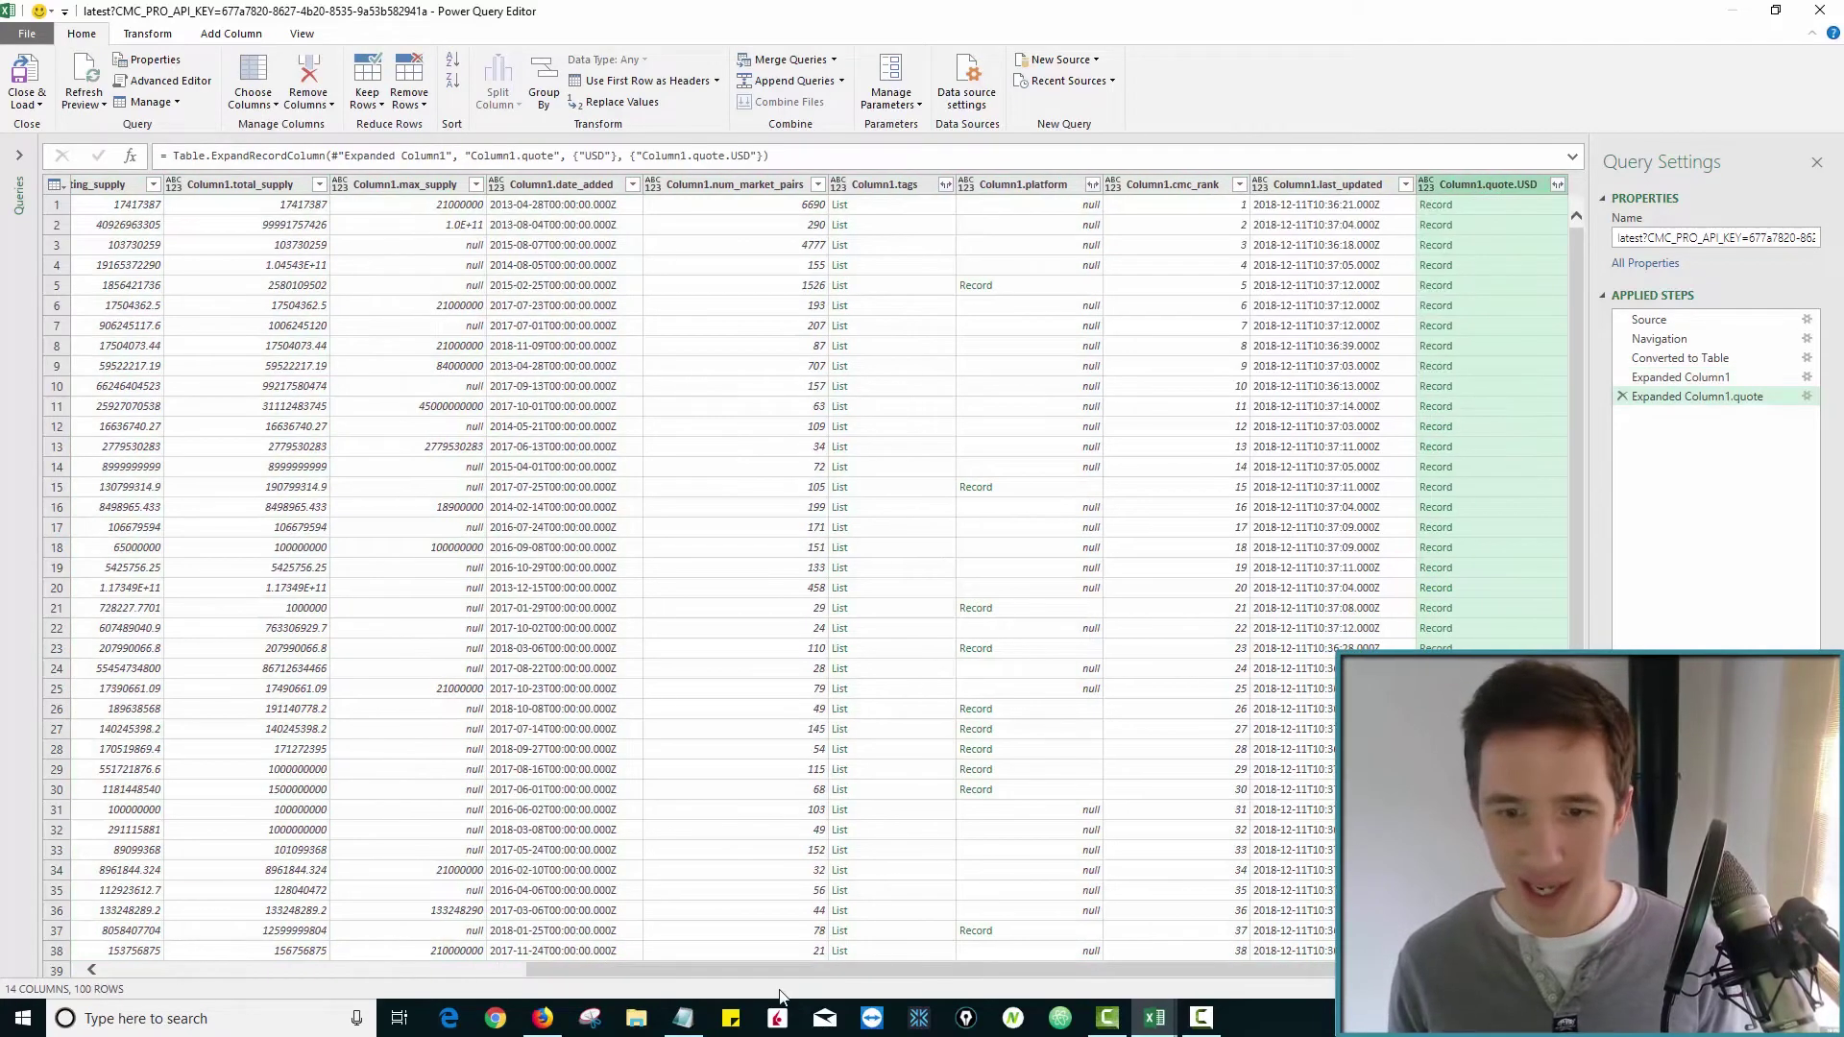
{"action": "left_click", "coordinate": [557, 1020]}
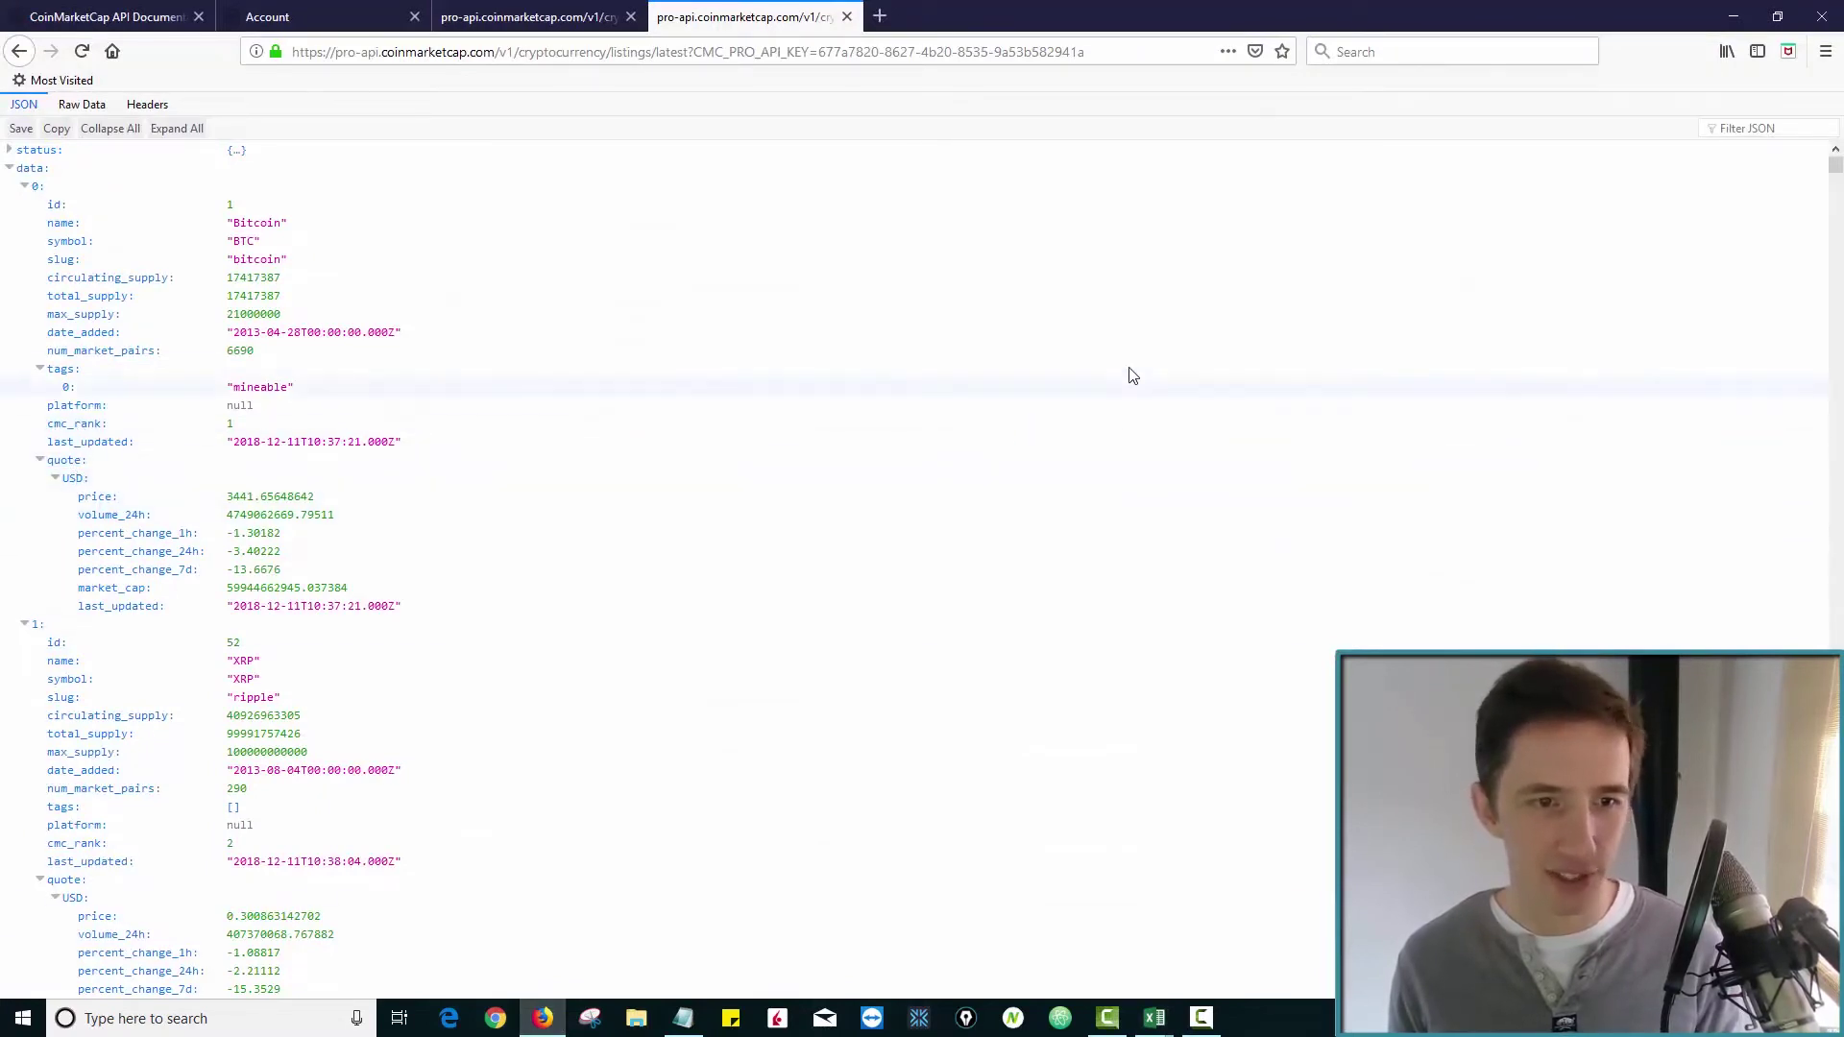
{"action": "left_click", "coordinate": [1155, 1018]}
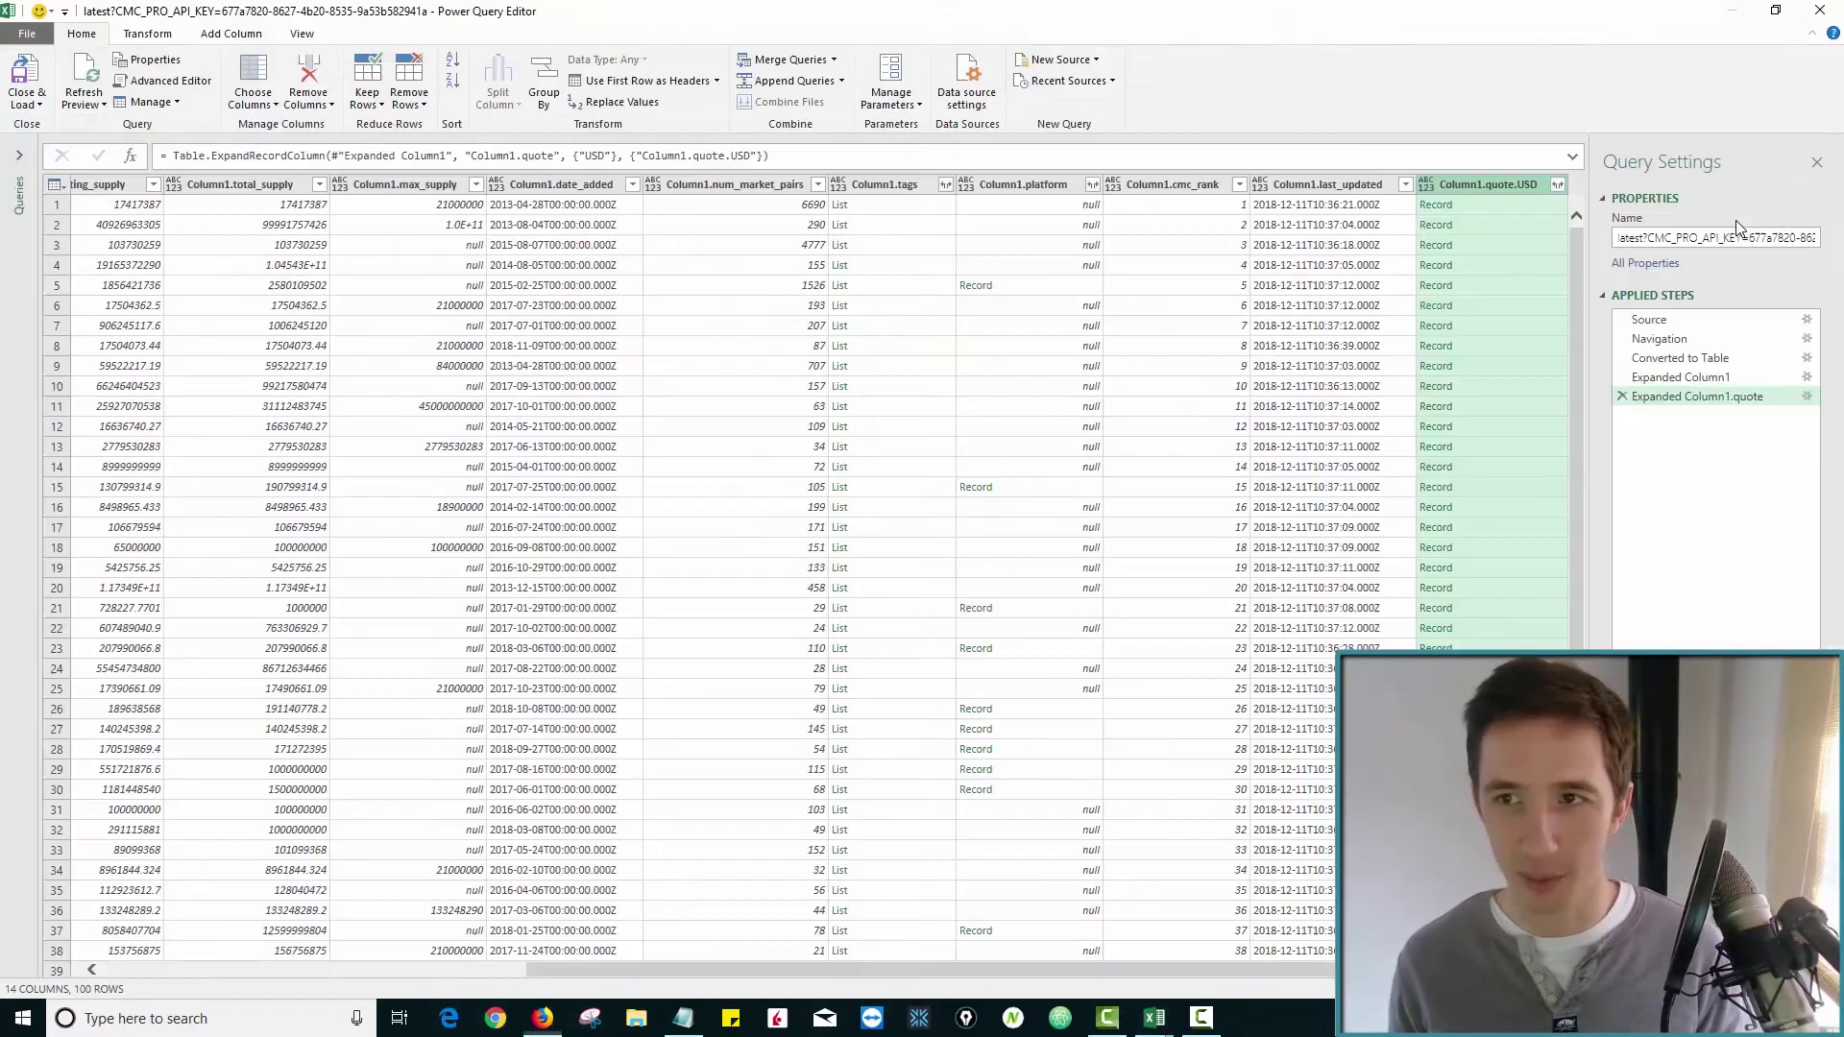
Expand quote.USD into price, volume_24h, percent-change, market_cap and last_updated columns.
{"action": "left_click", "coordinate": [1558, 186]}
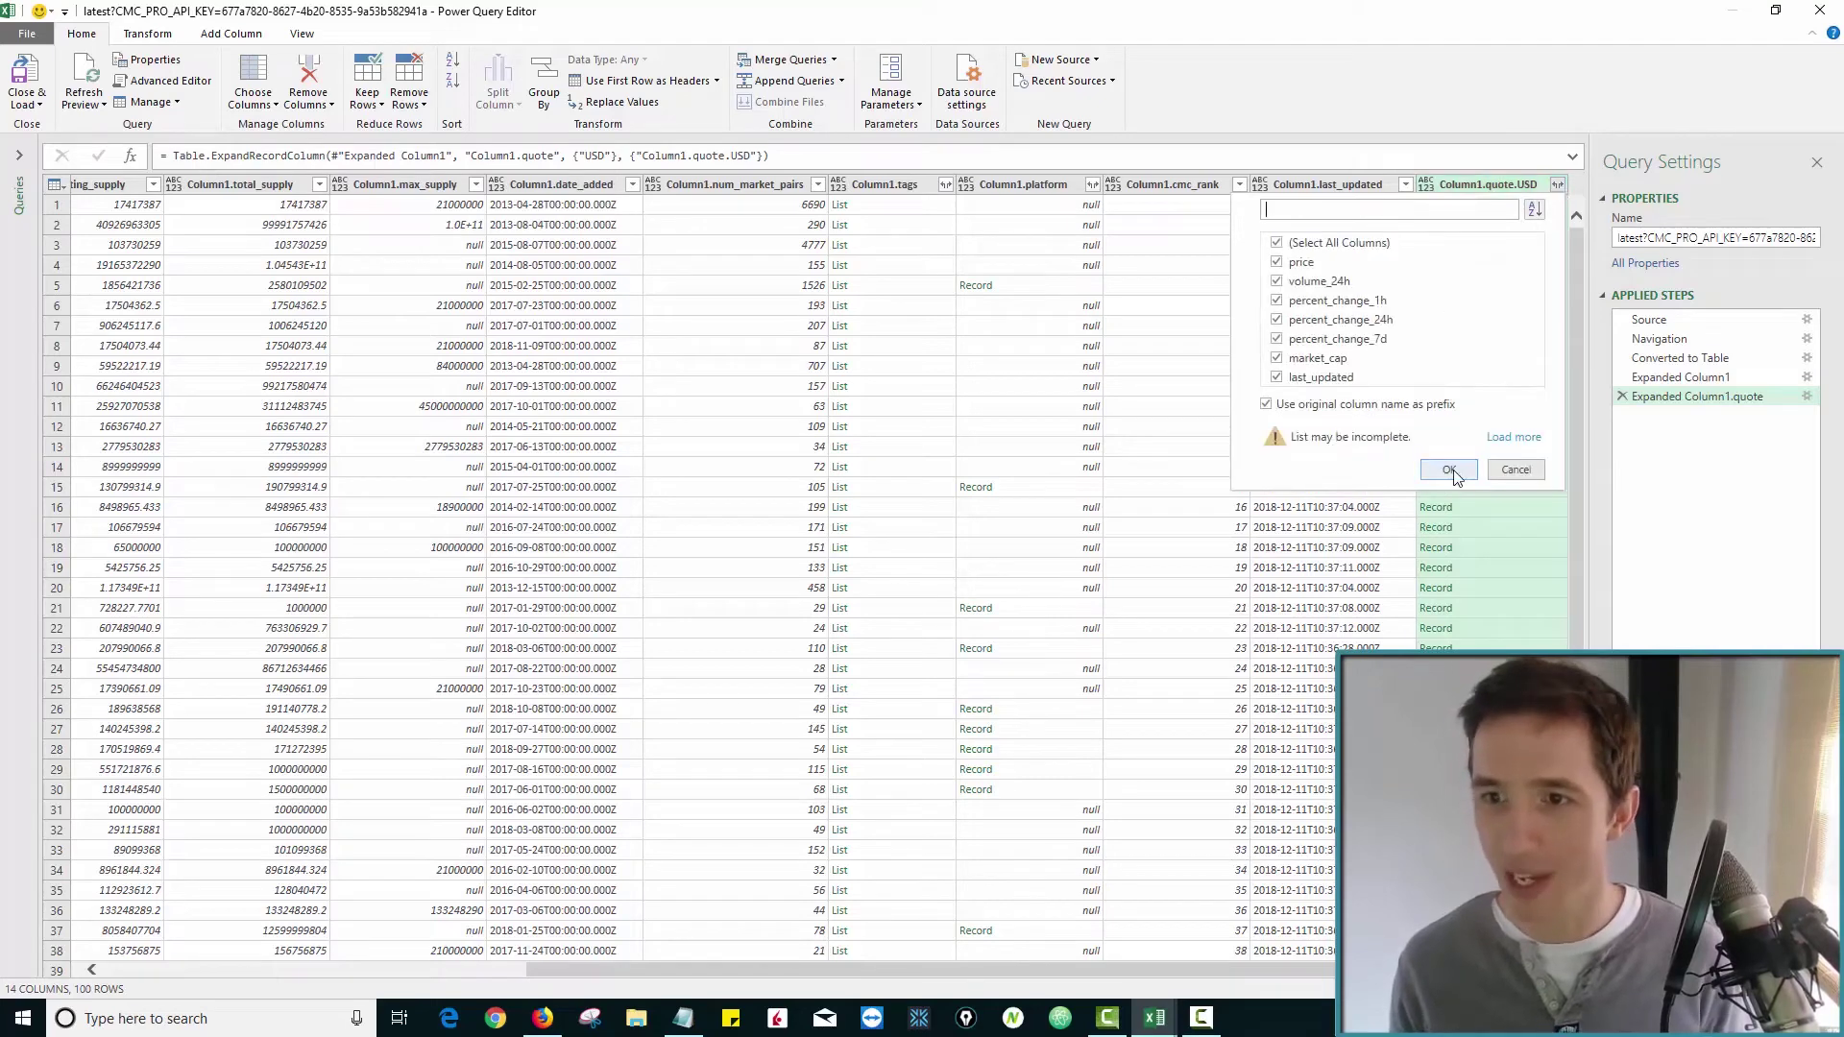
{"action": "left_click", "coordinate": [1451, 470]}
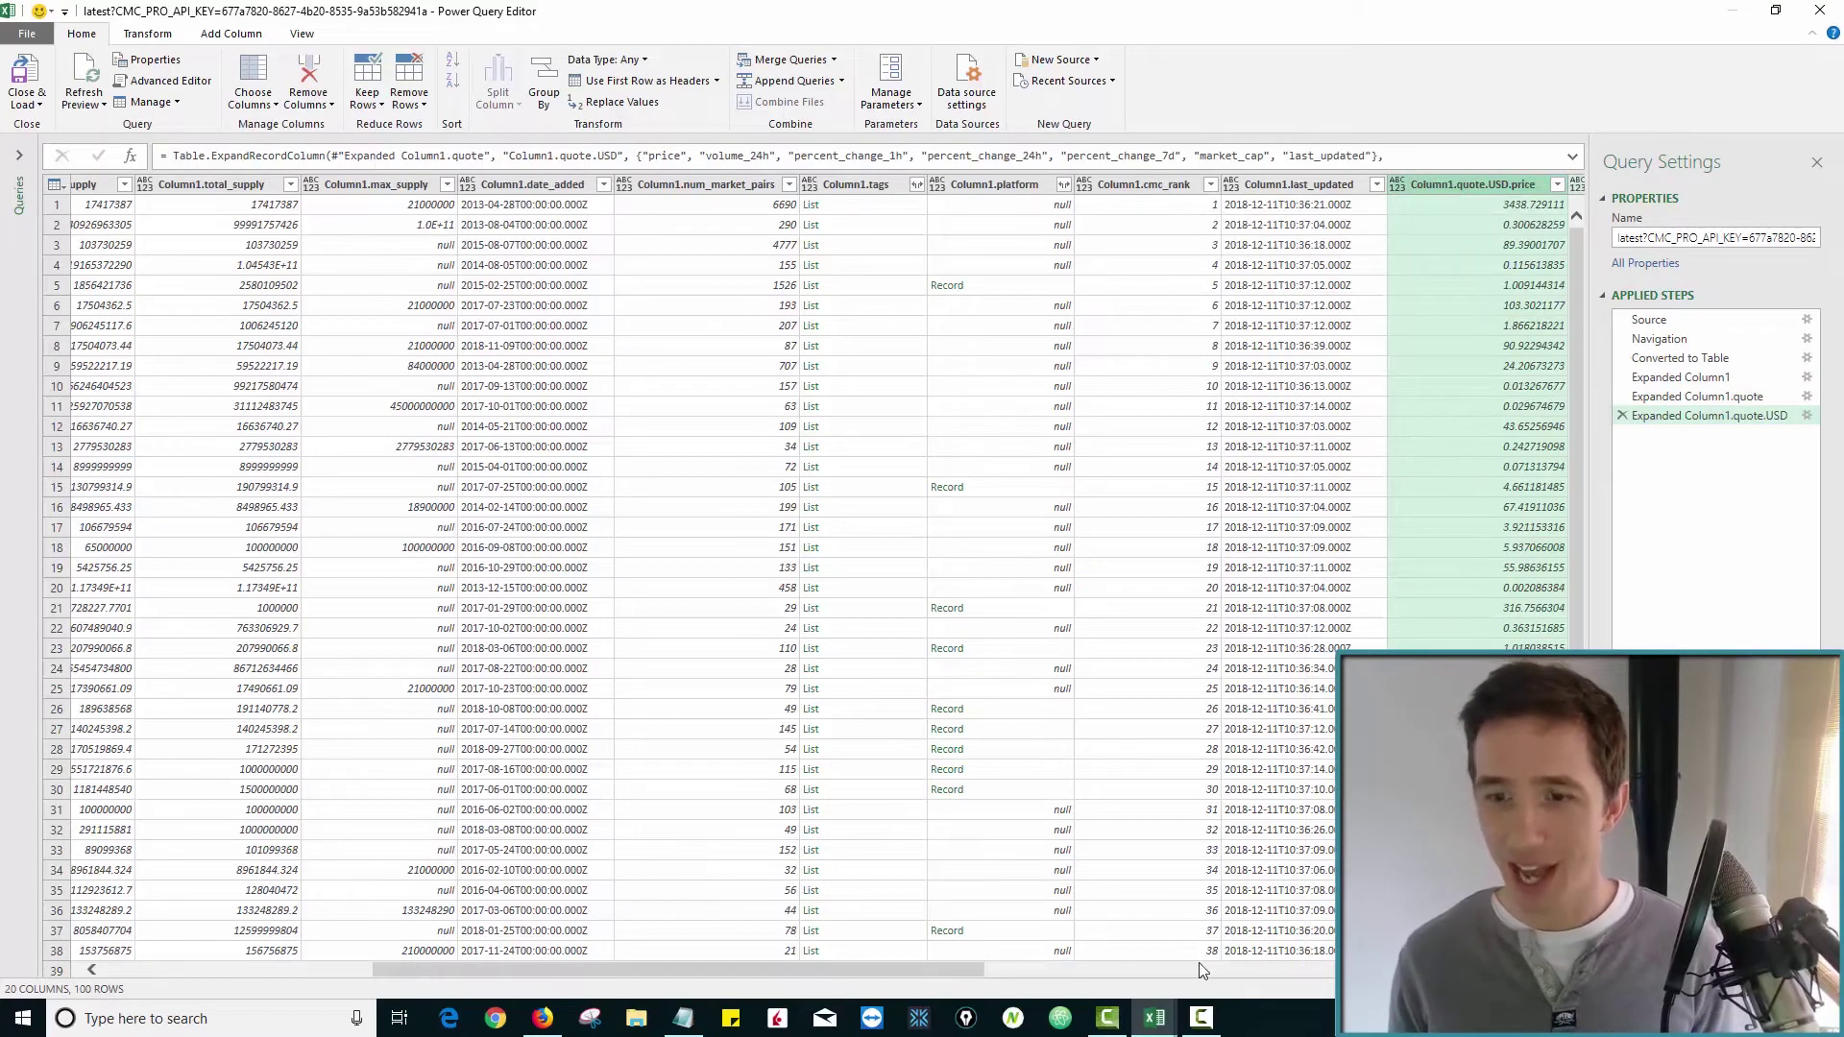
{"action": "left_click_drag", "start_coordinate": [874, 969], "coordinate": [215, 960]}
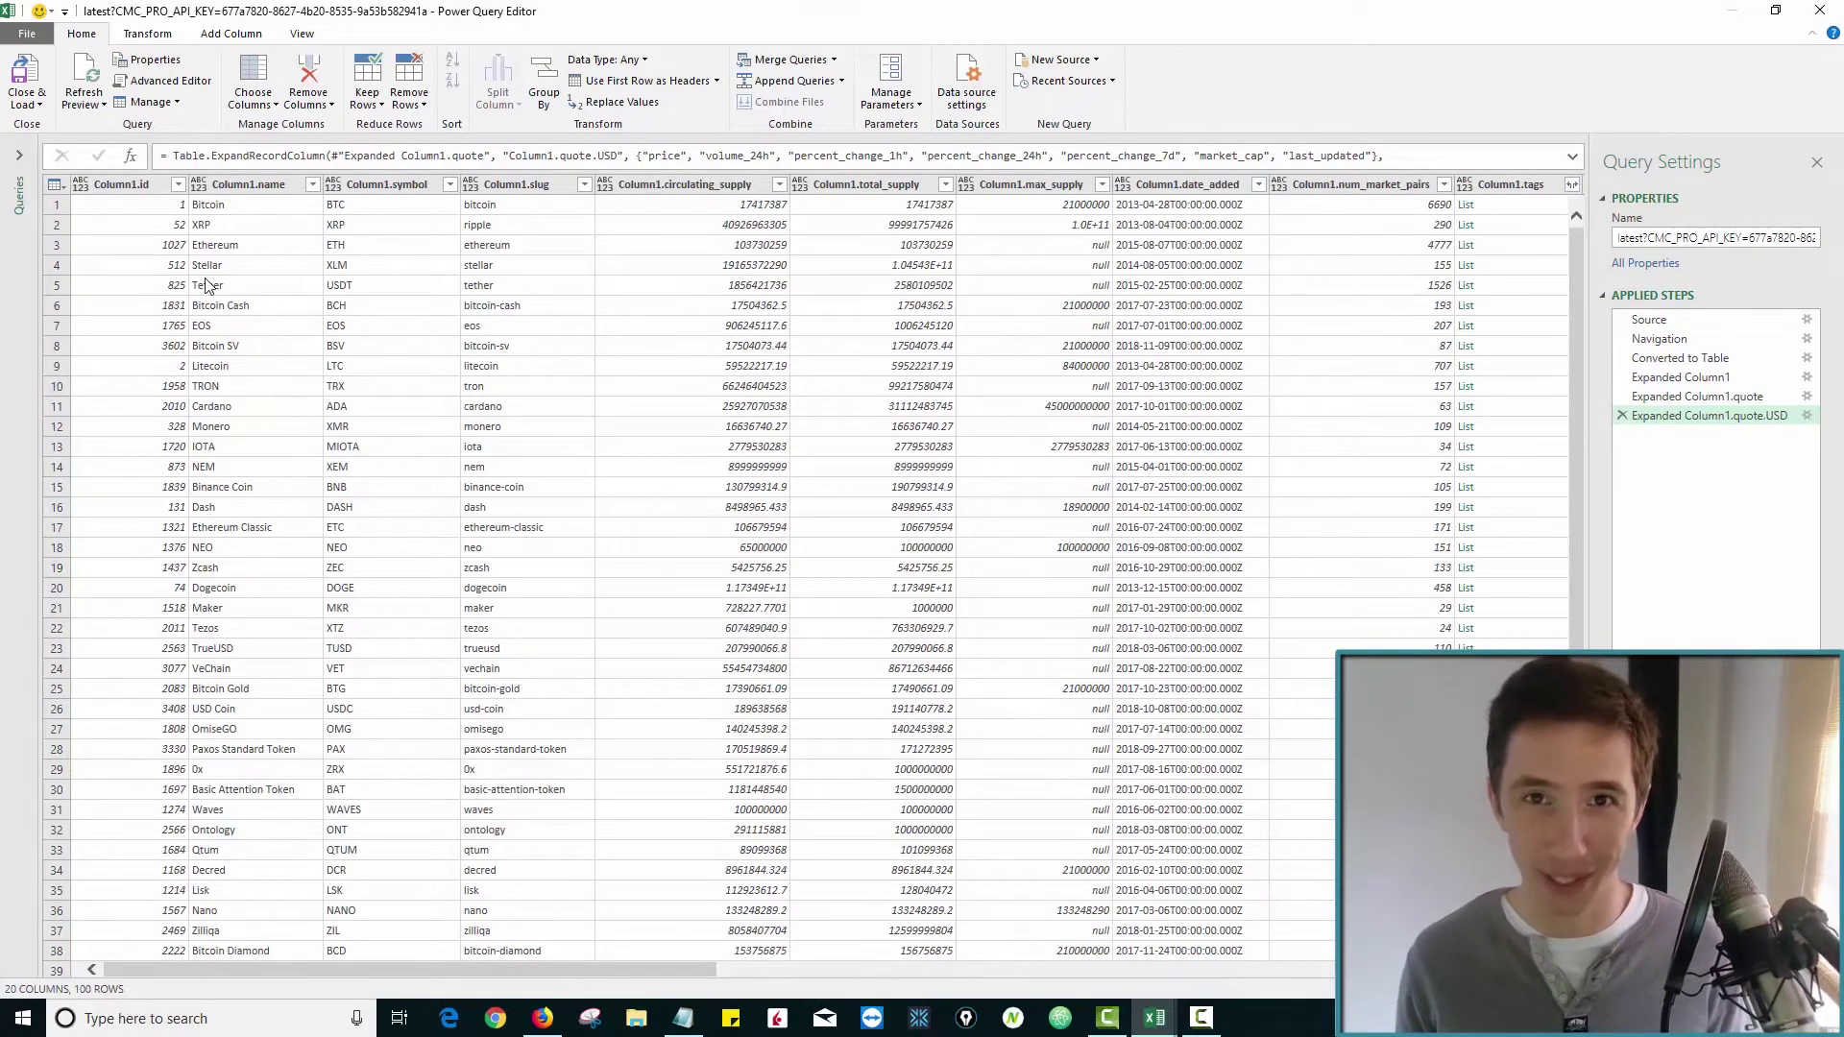
Close & Load the query into a 100-row table on Sheet2.
{"action": "left_click", "coordinate": [27, 100]}
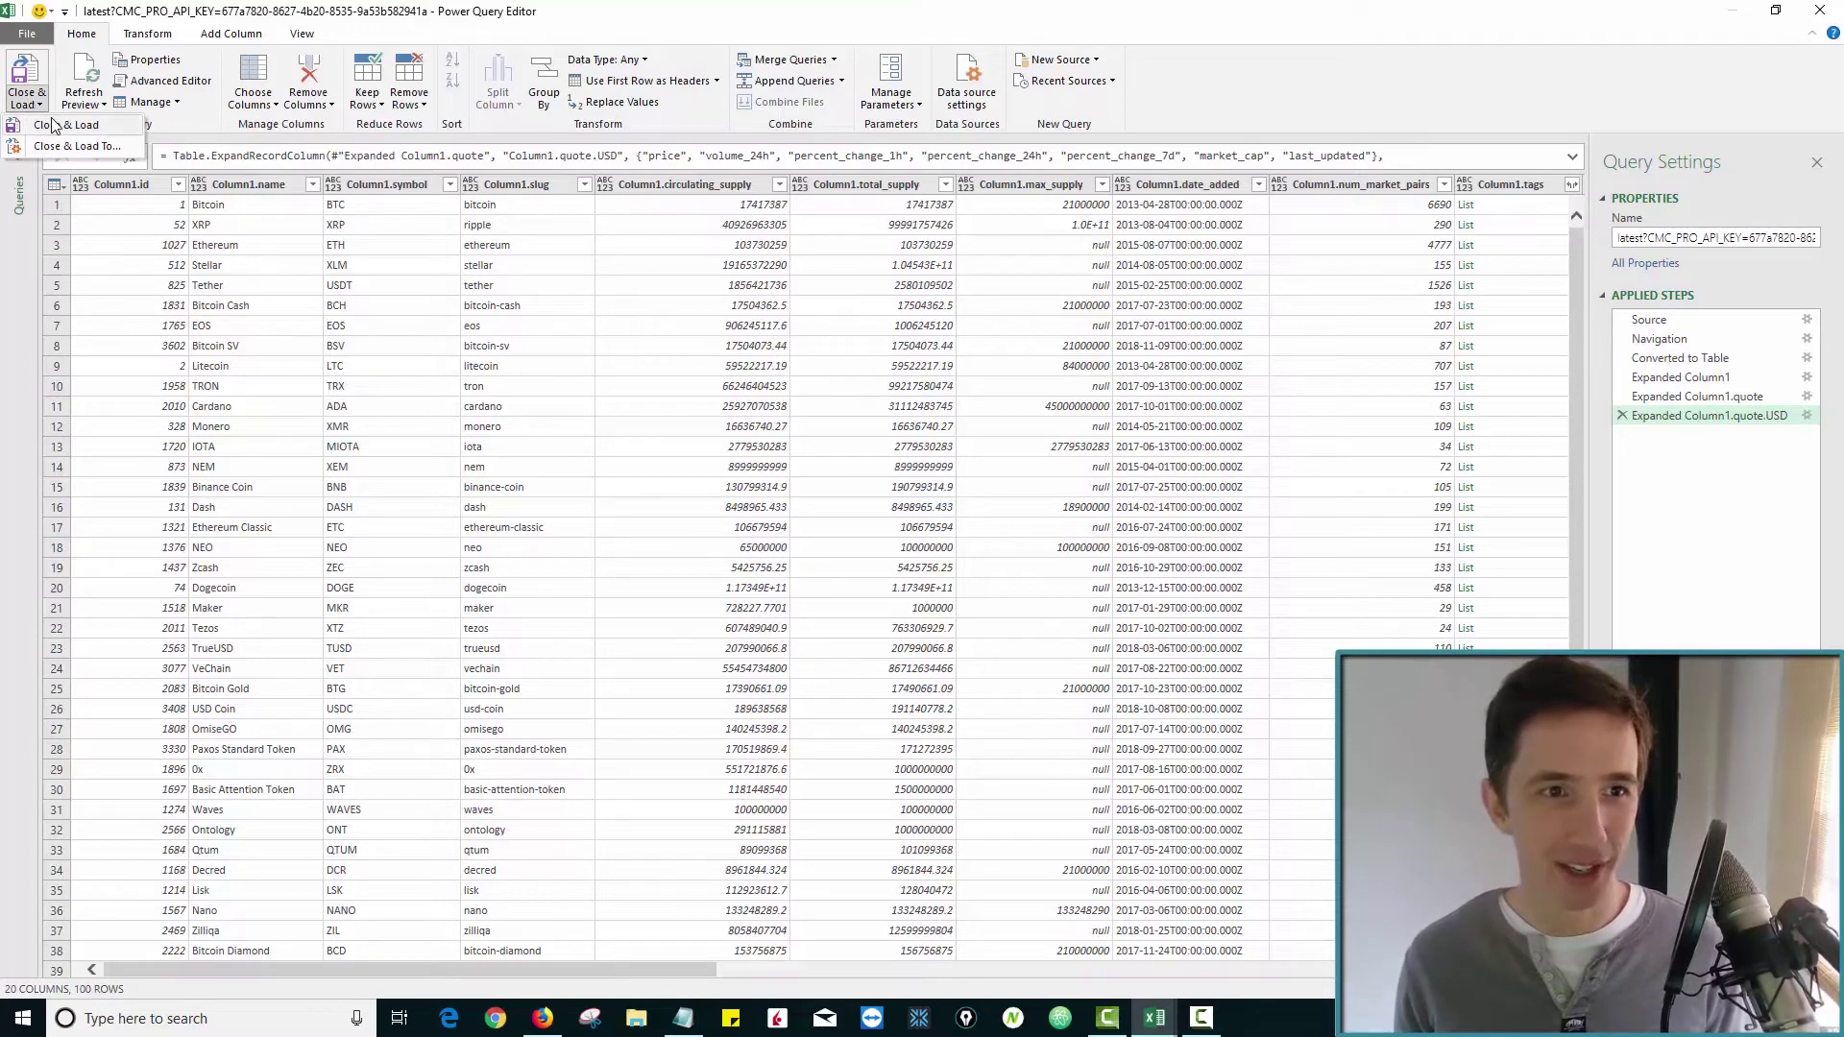
{"action": "left_click", "coordinate": [53, 123]}
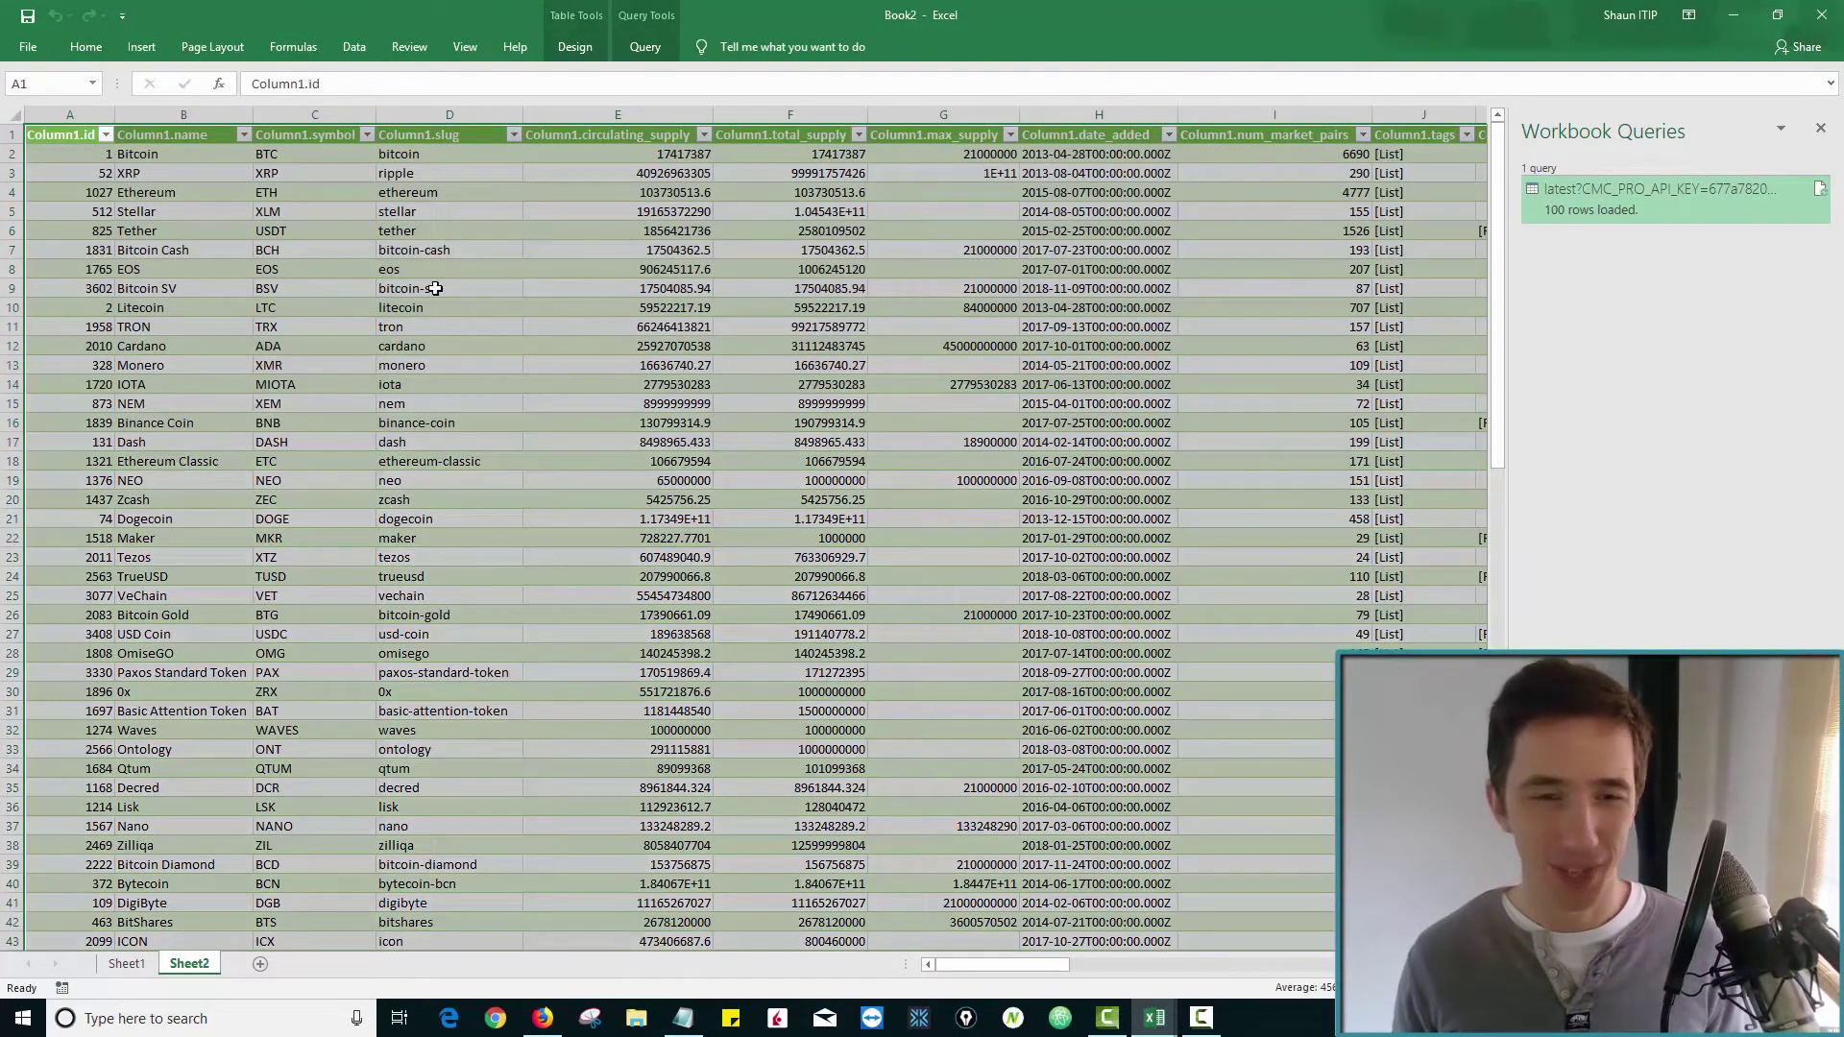
{"action": "left_click", "coordinate": [435, 287]}
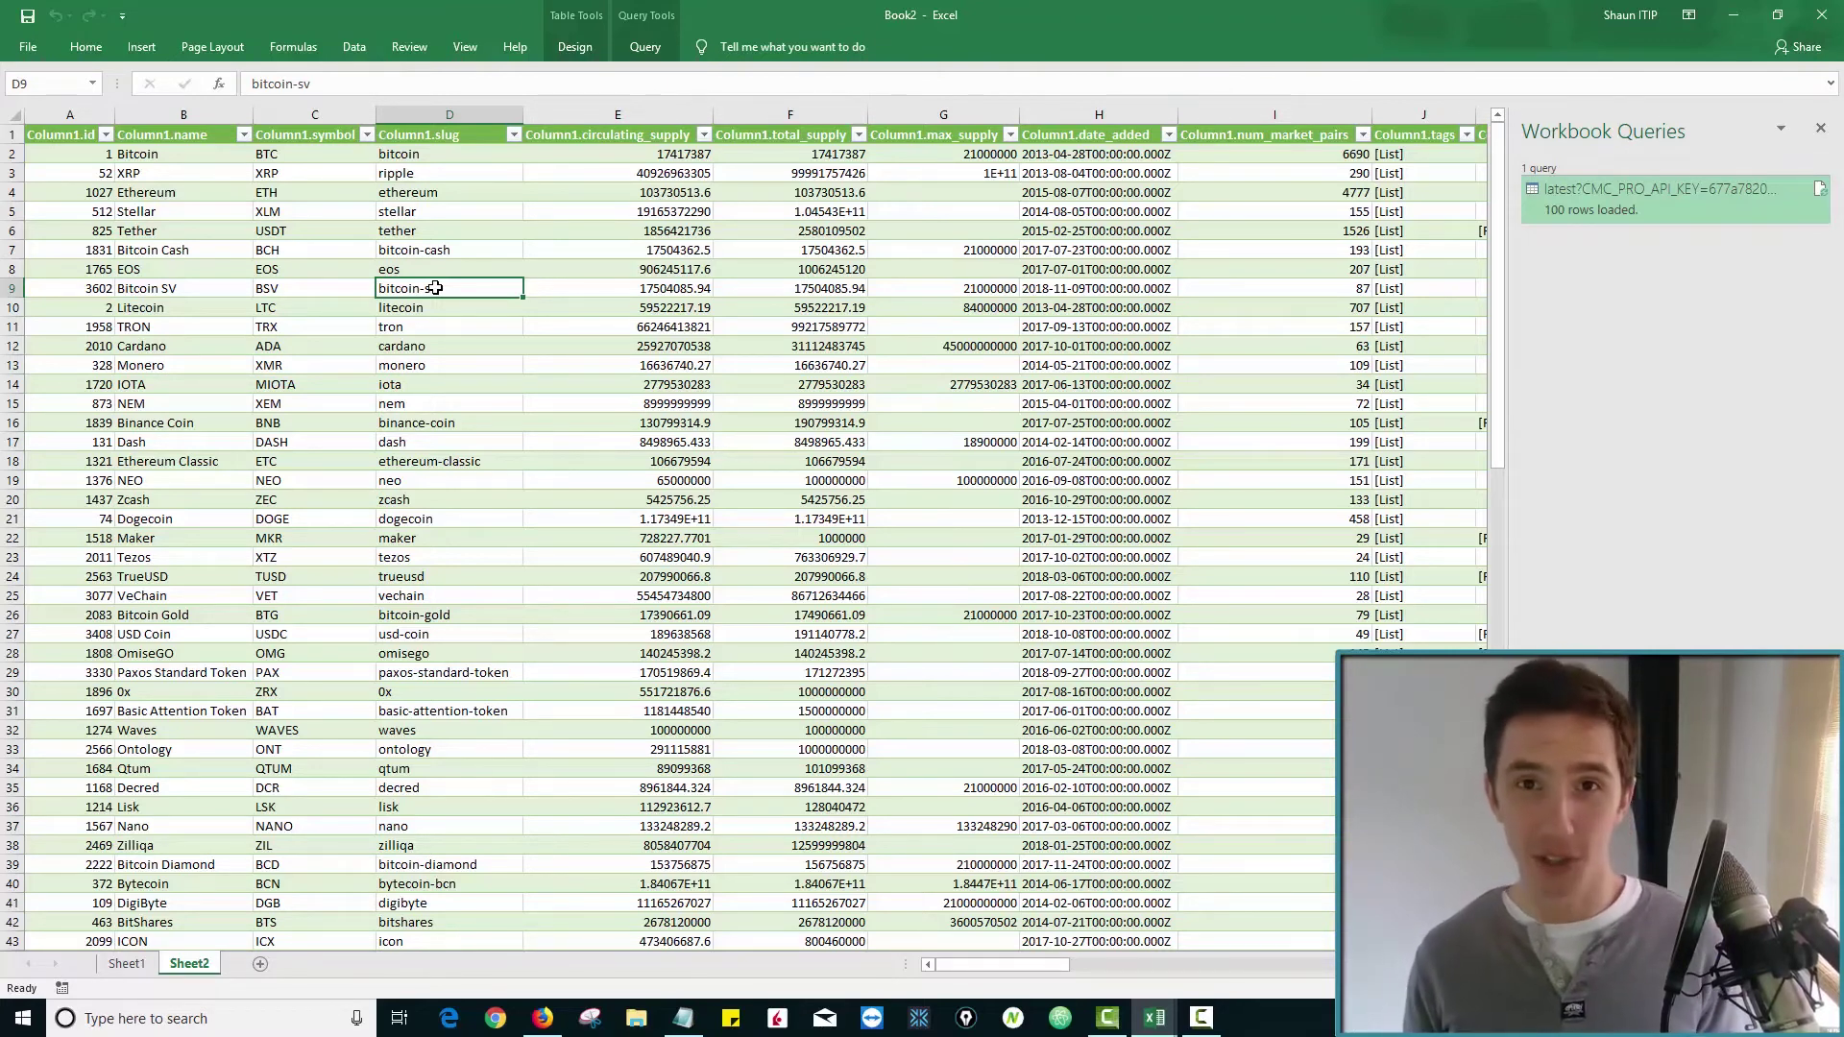
Refresh the Sheet2 query table twice to pull the latest CoinMarketCap prices.
{"action": "right_click", "coordinate": [469, 256]}
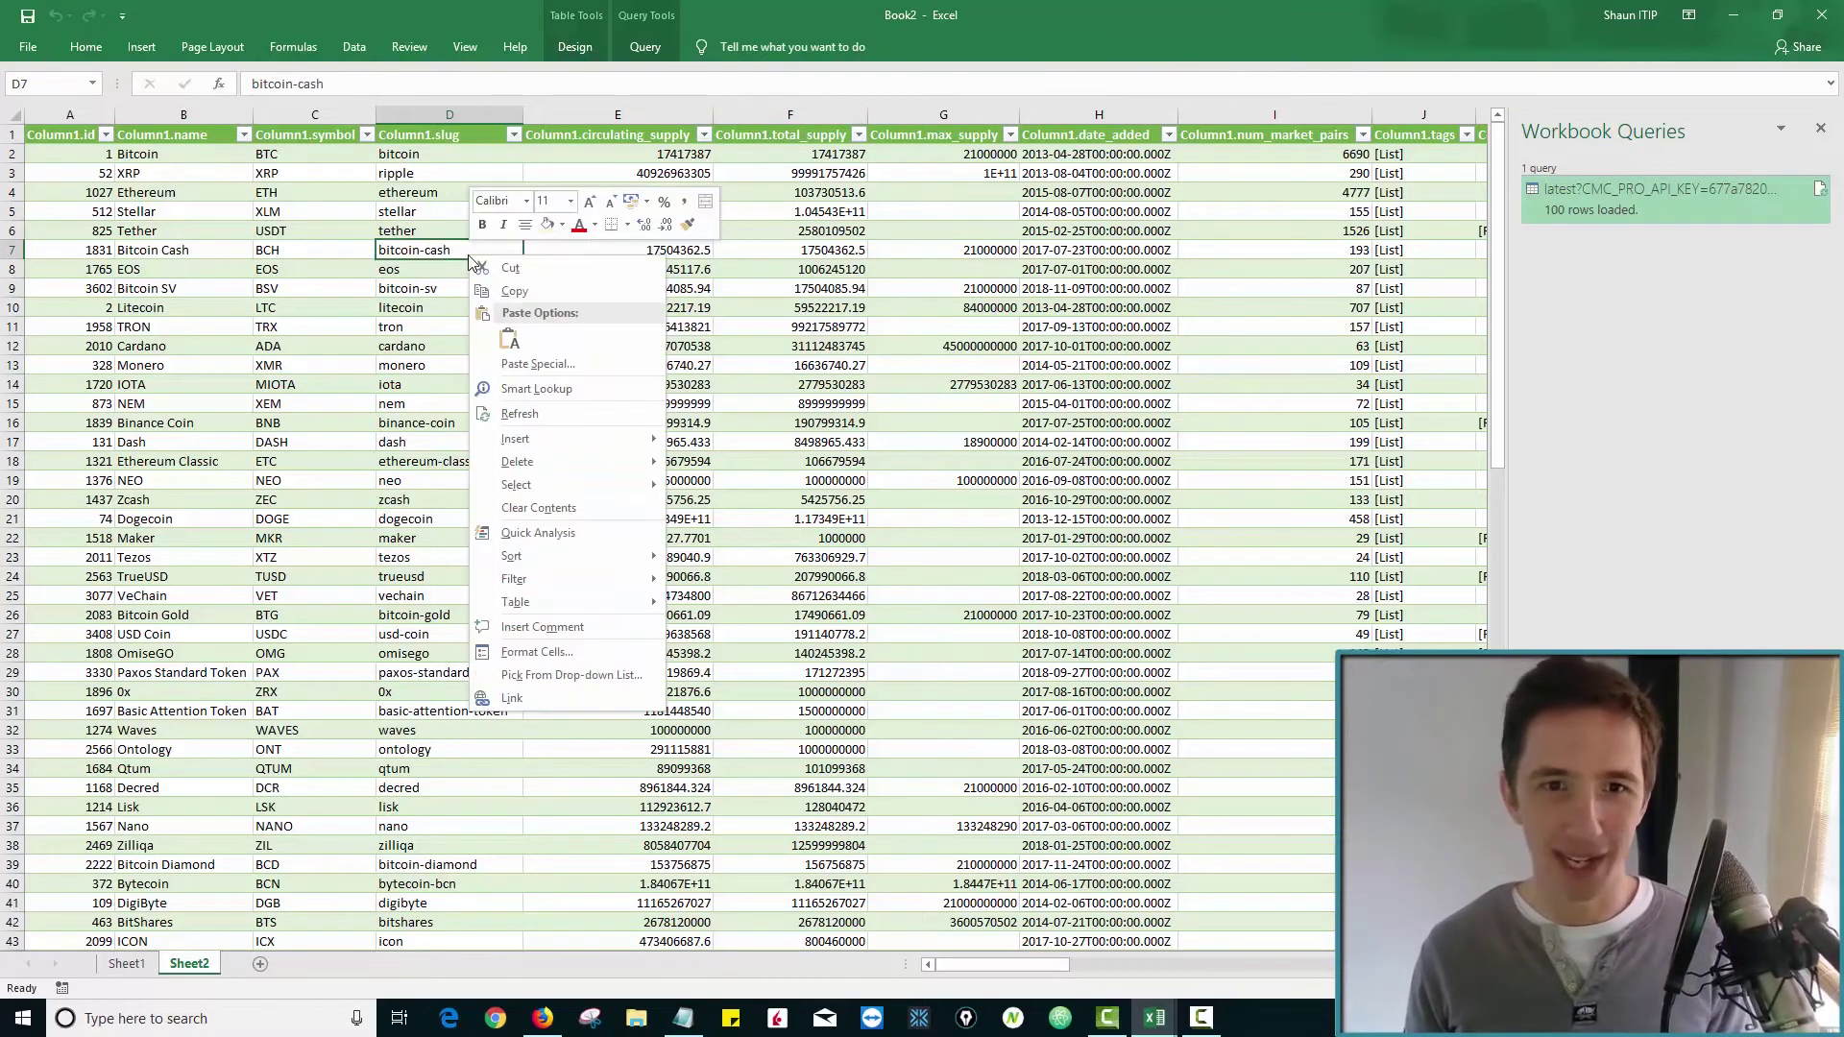
{"action": "left_click", "coordinate": [527, 425]}
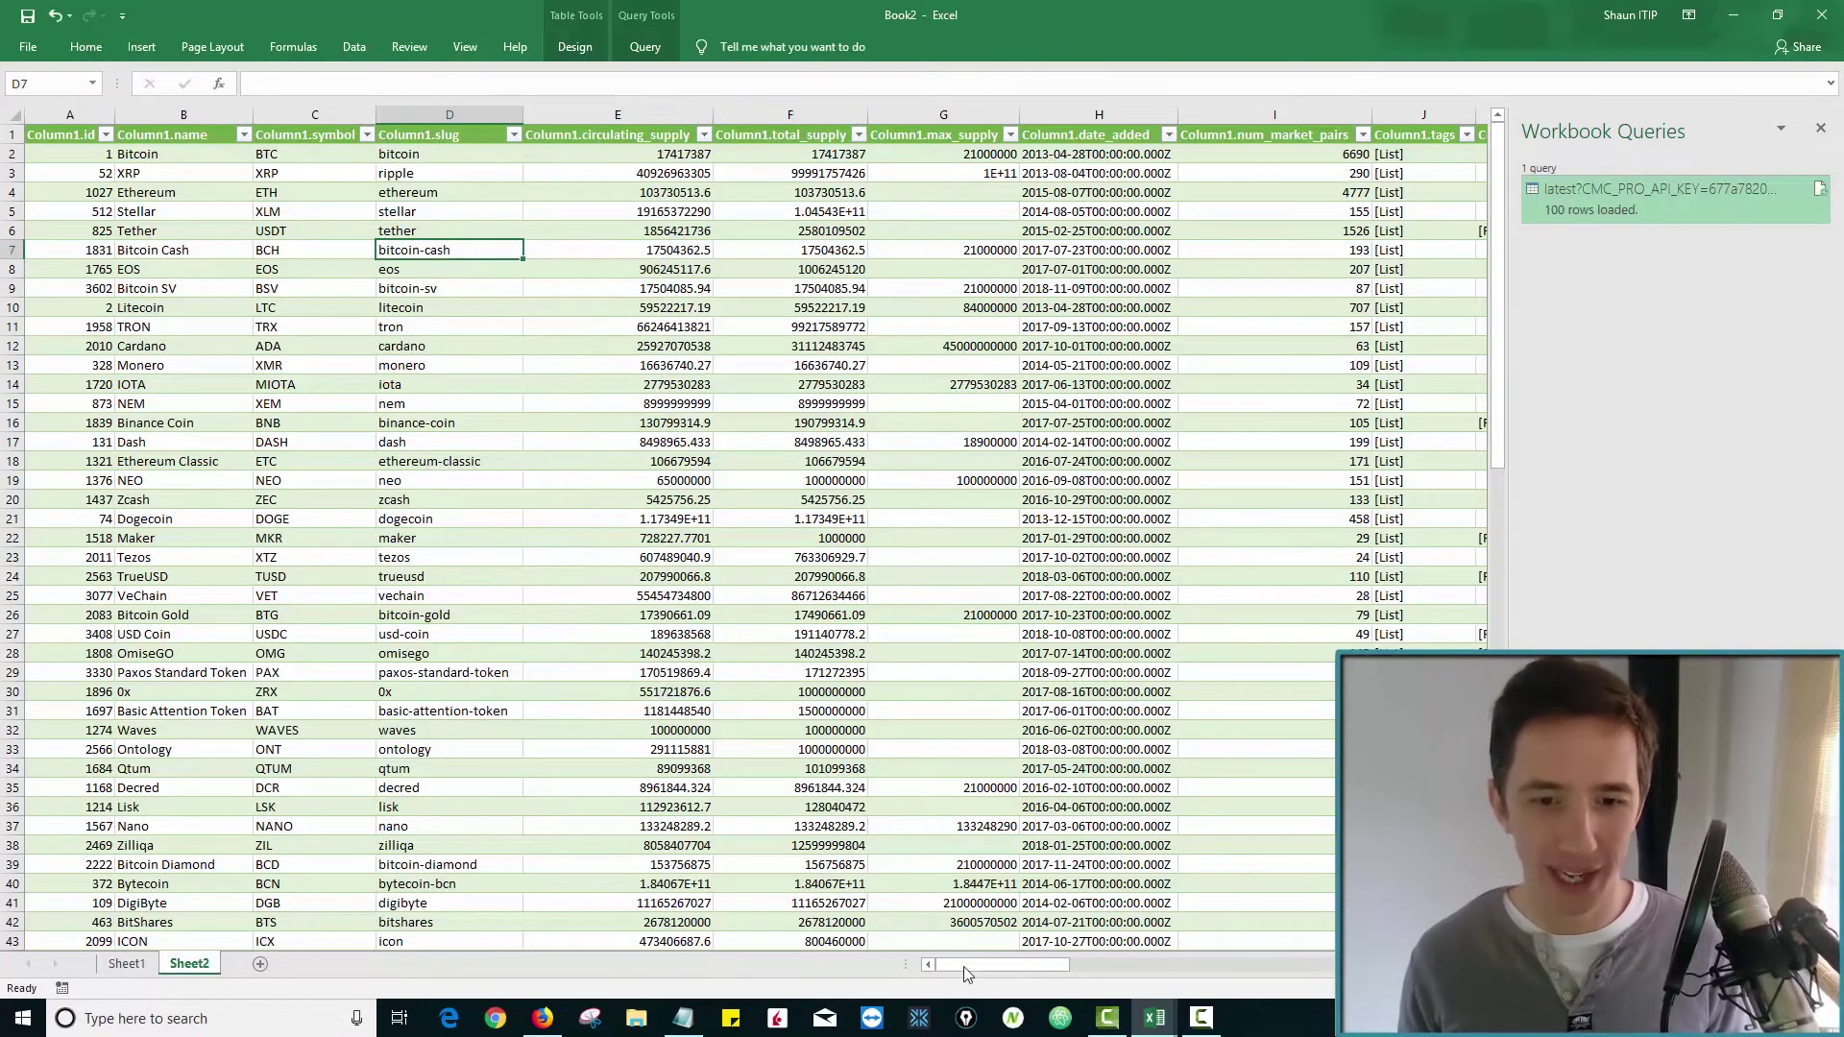
{"action": "left_click_drag", "start_coordinate": [988, 969], "coordinate": [999, 971]}
{"action": "left_click_drag", "start_coordinate": [445, 326], "coordinate": [360, 346]}
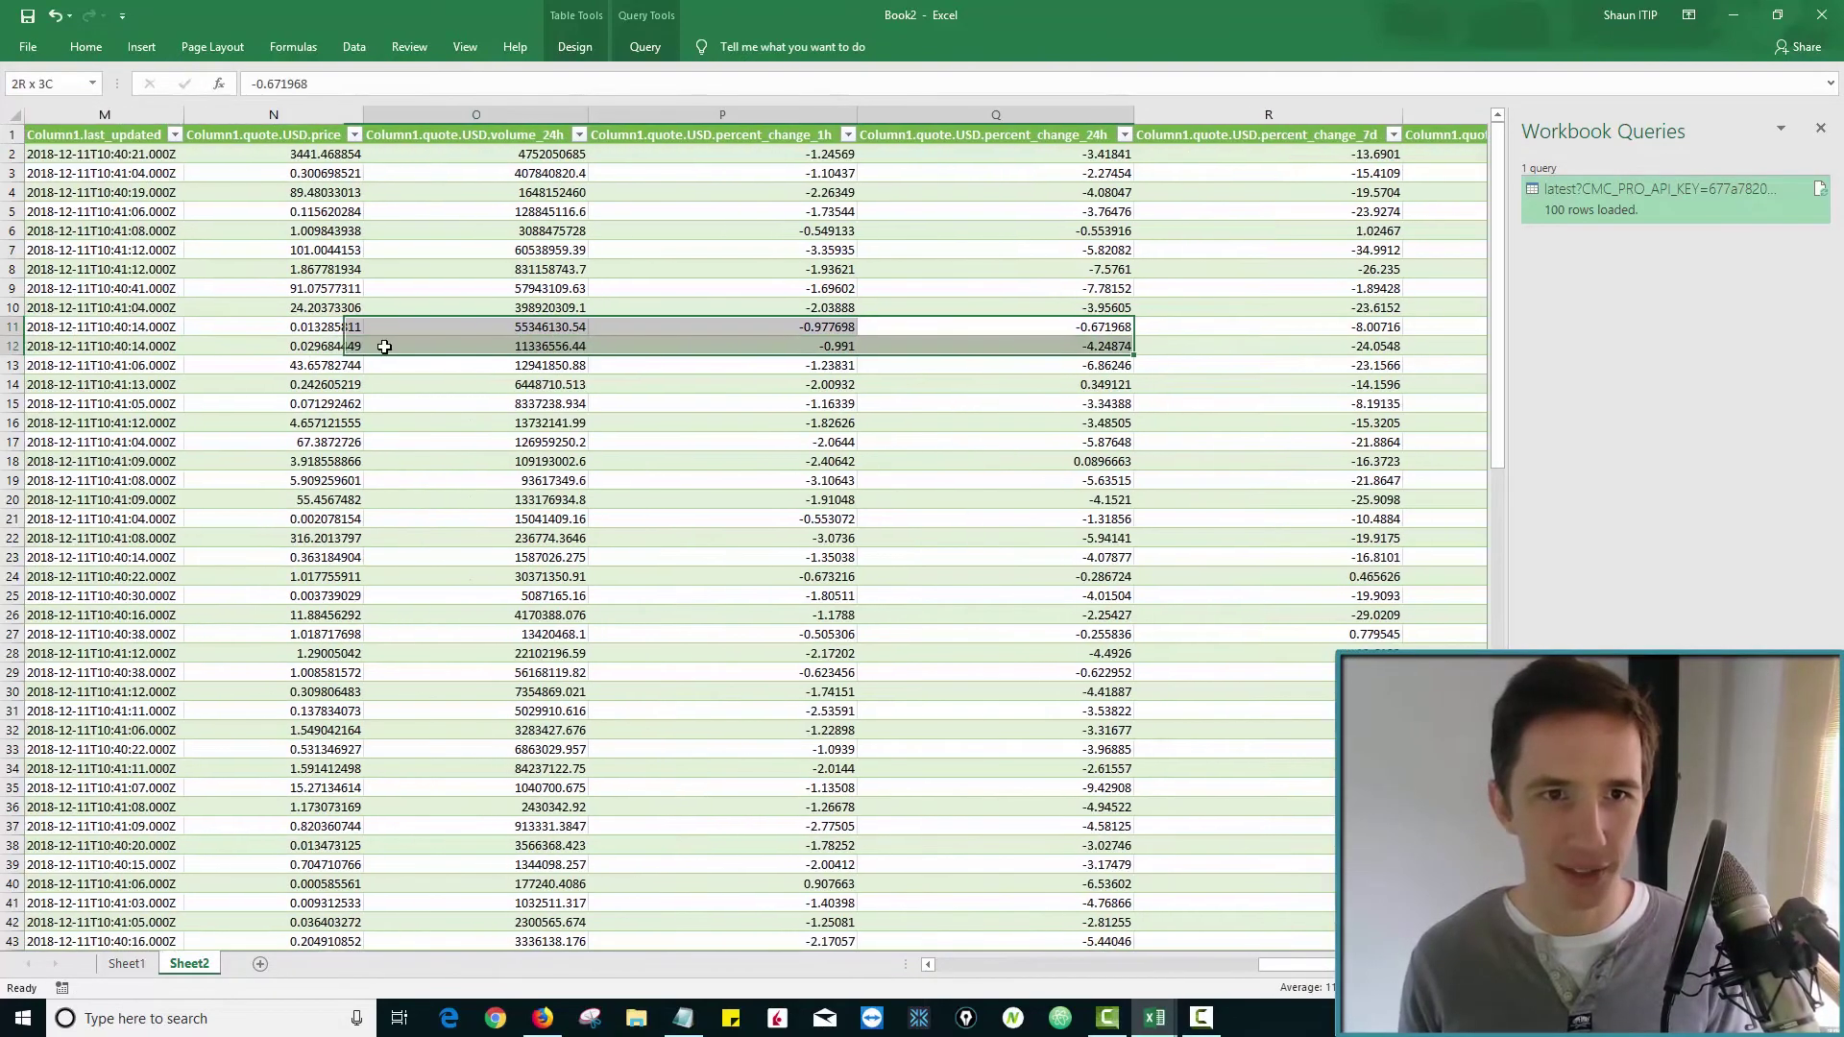
{"action": "right_click", "coordinate": [337, 194]}
{"action": "left_click", "coordinate": [402, 357]}
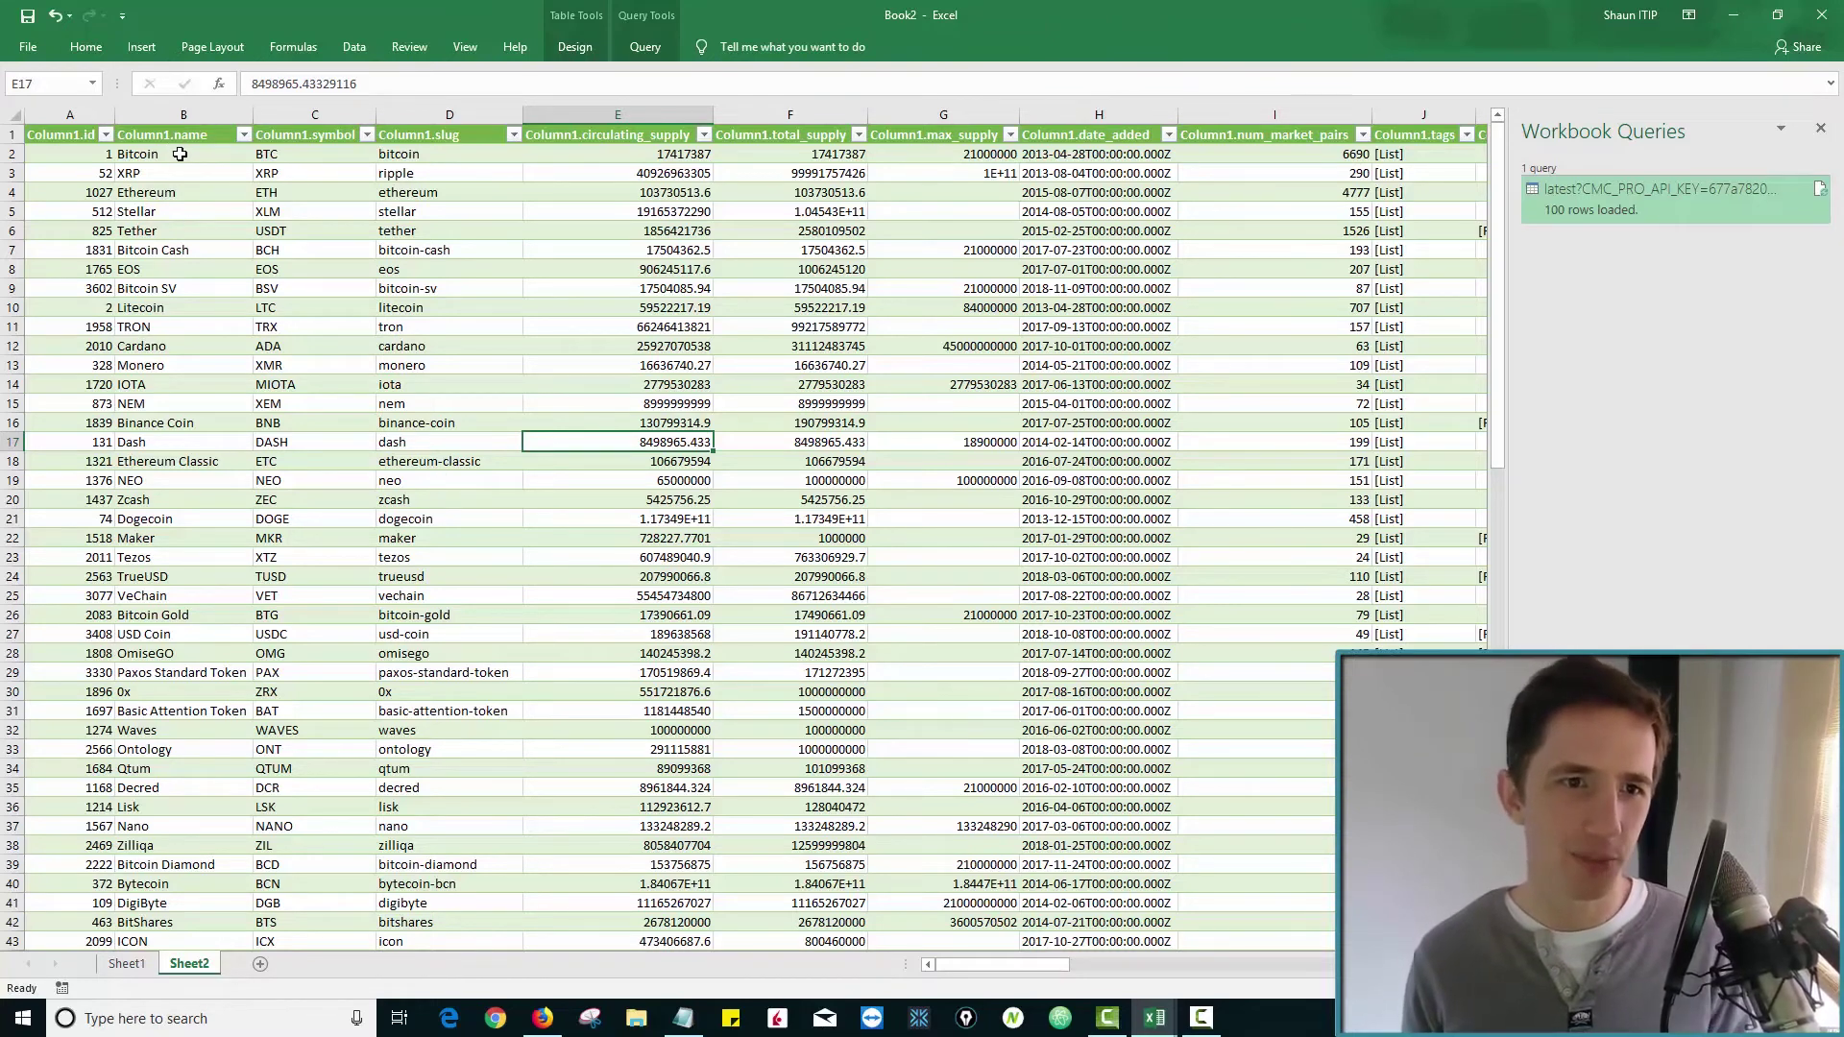
Paste the coin names Bitcoin through Zcash as values into Sheet1 B3:B21 and autofit column B.
{"action": "left_click_drag", "start_coordinate": [180, 154], "coordinate": [186, 499]}
{"action": "key", "text": "ctrl+c"}
{"action": "left_click", "coordinate": [125, 963]}
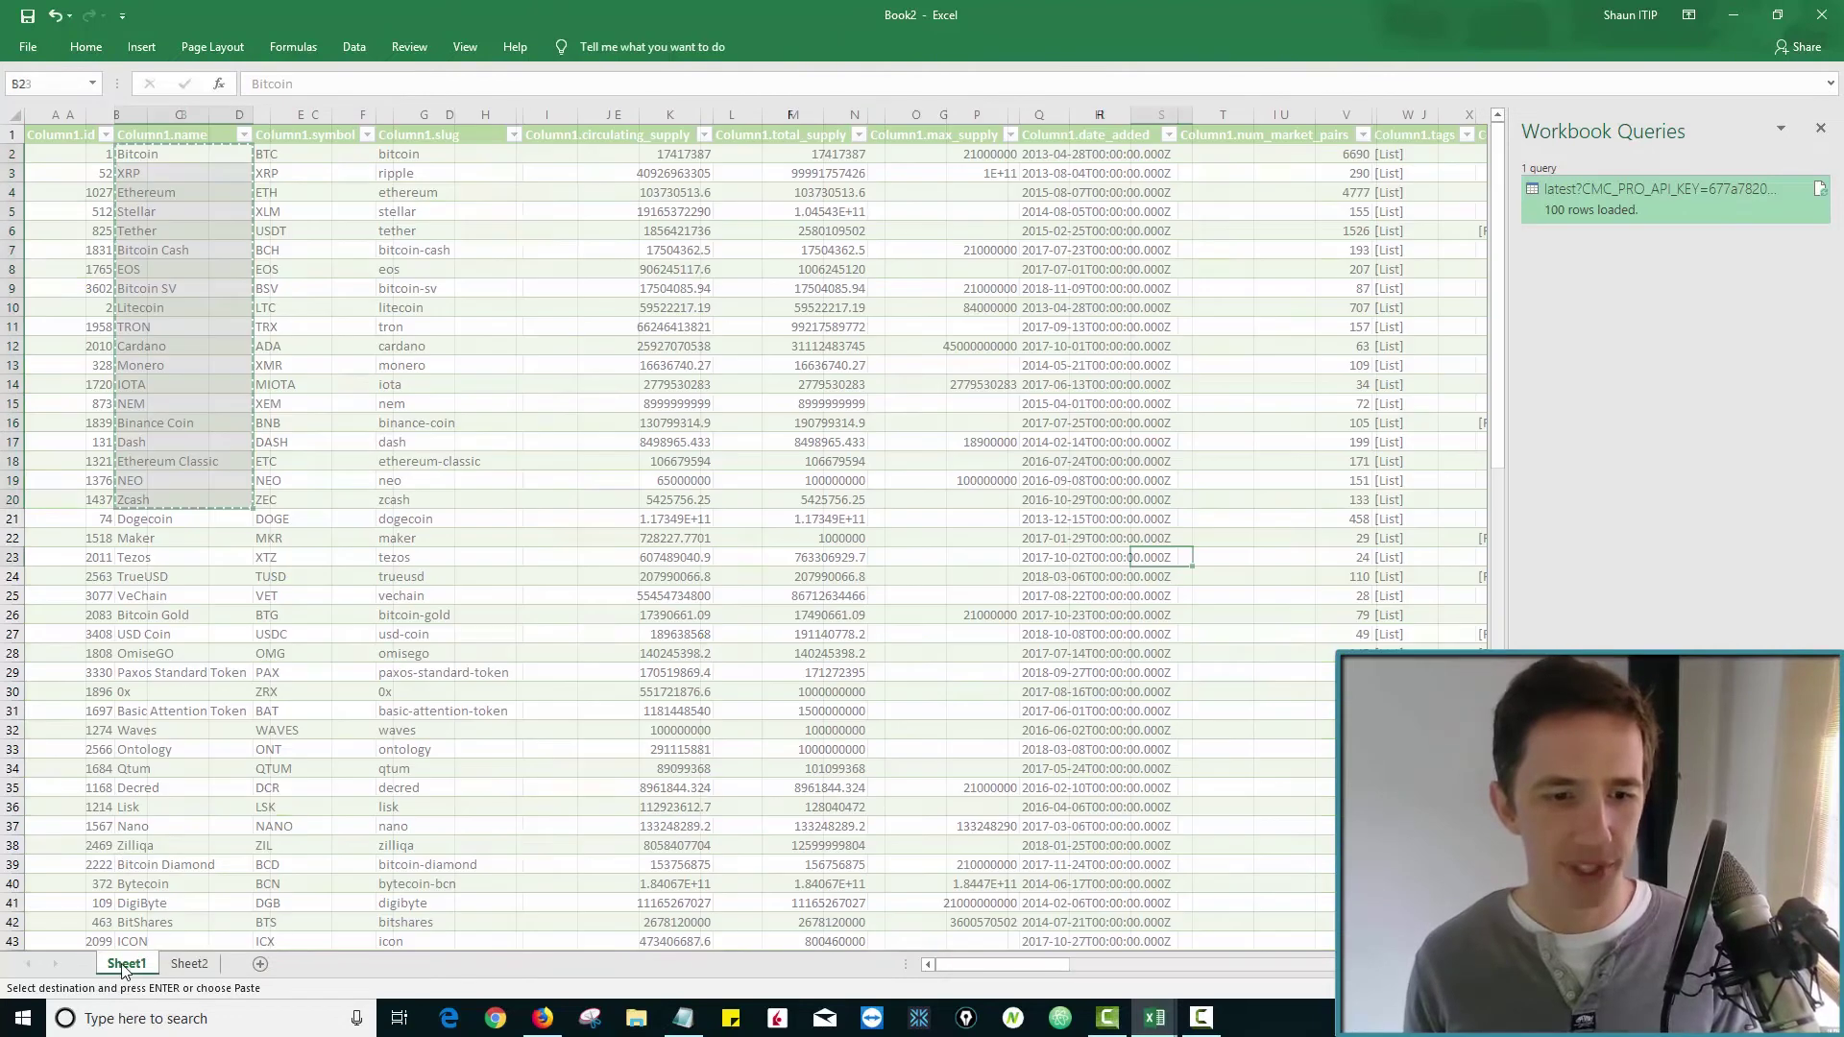
{"action": "left_click", "coordinate": [121, 169]}
{"action": "key", "text": "ctrl+alt+v"}
{"action": "key", "text": "Return"}
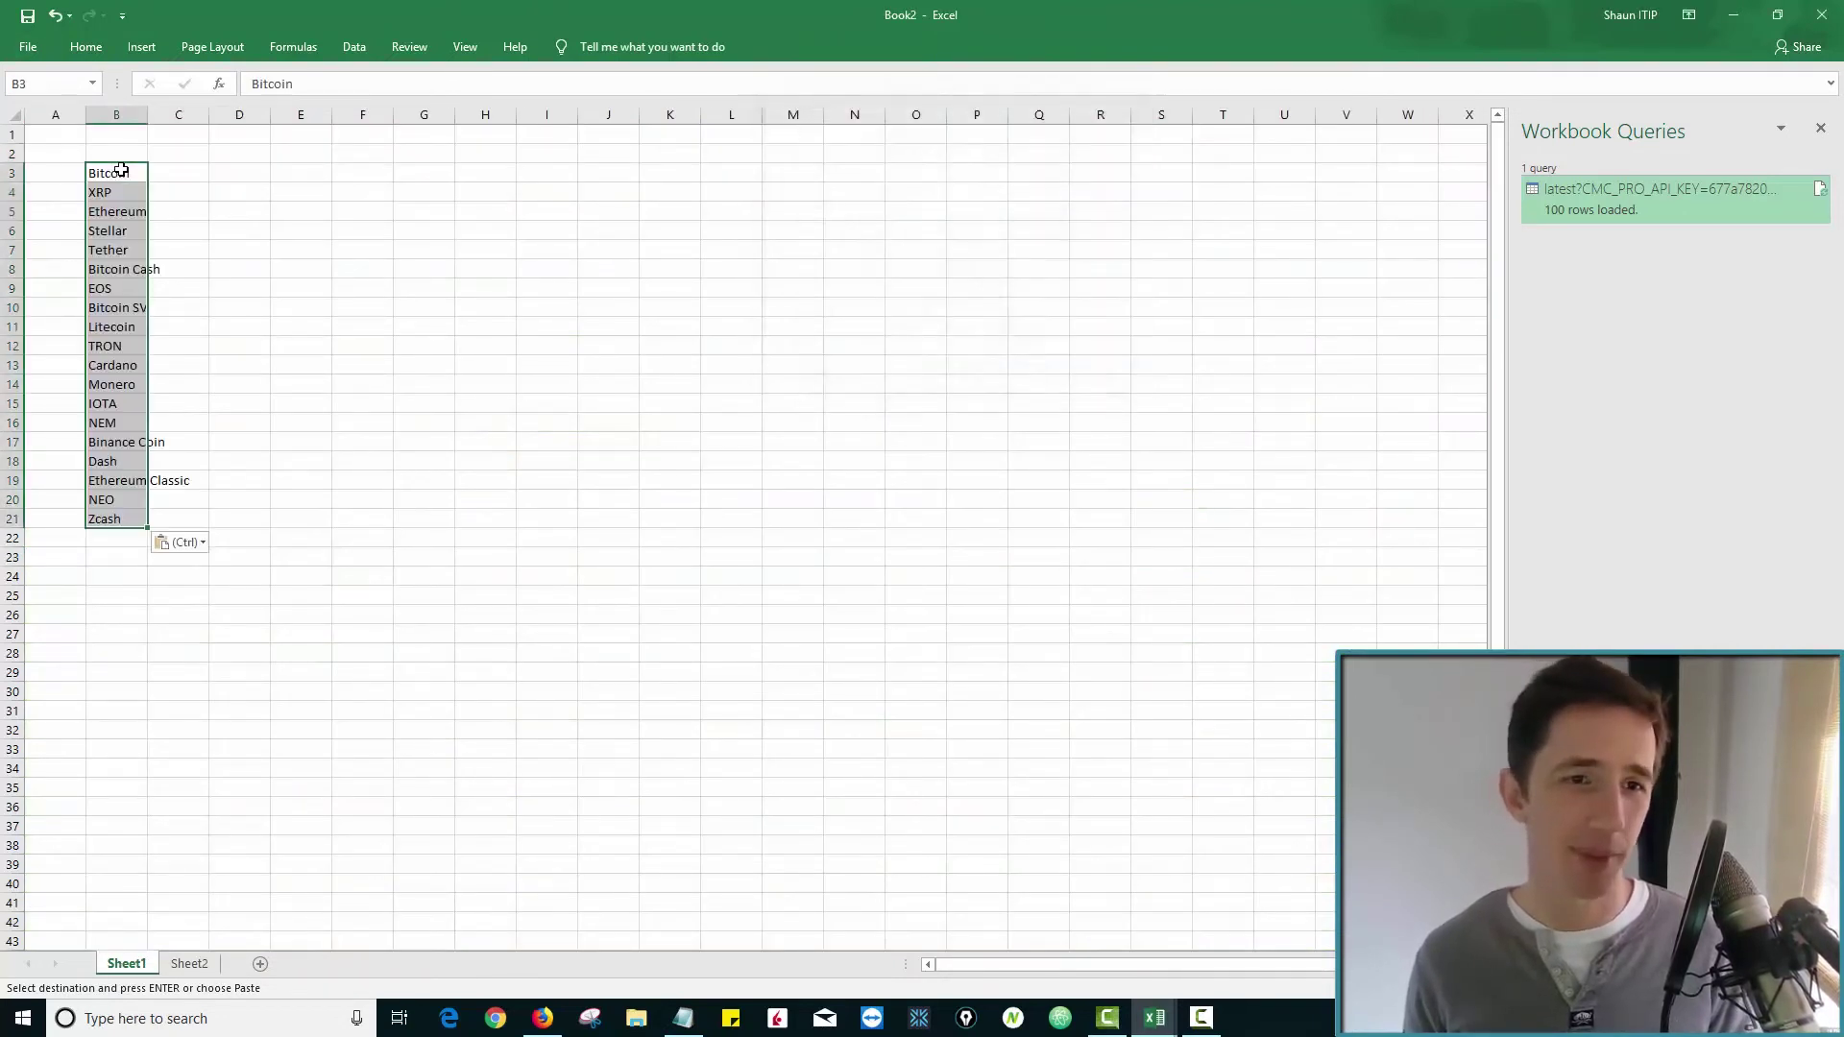
{"action": "double_click", "coordinate": [144, 112]}
{"action": "left_click", "coordinate": [341, 269]}
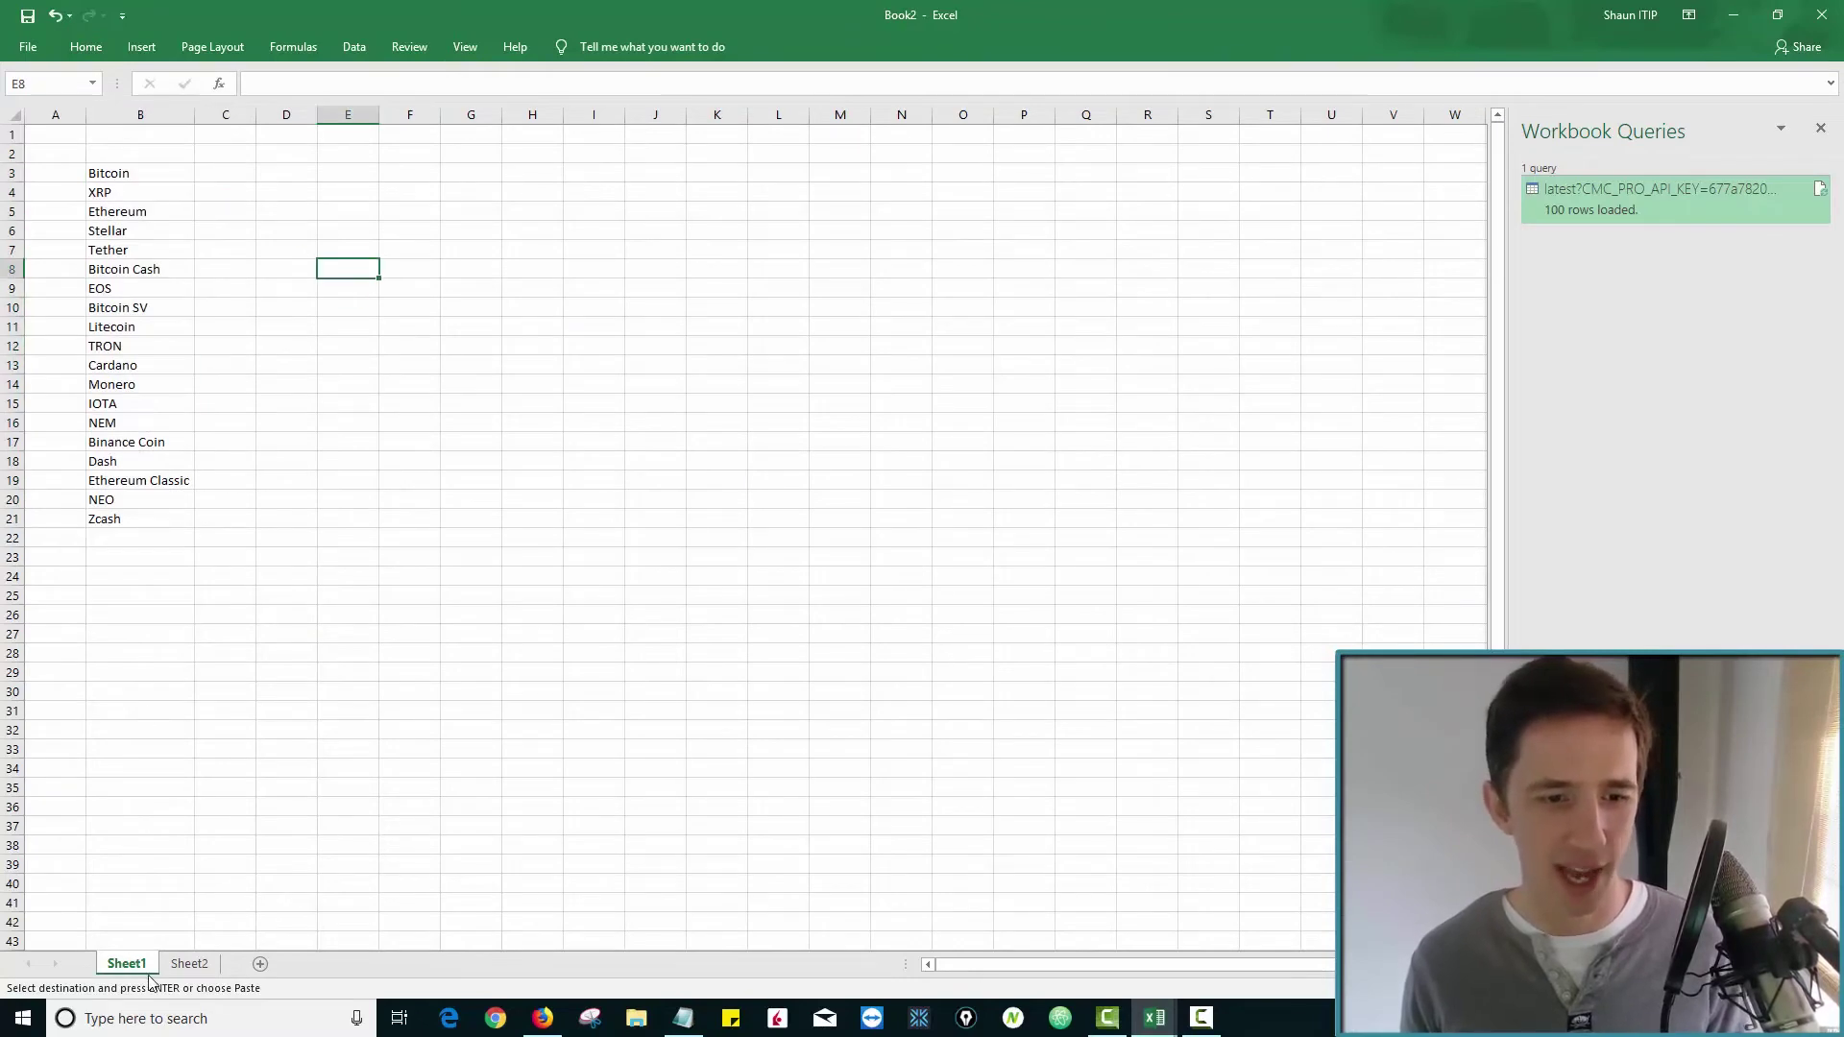
Rename the query sheet to DATA and Sheet1 to SUMMARY.
{"action": "left_click", "coordinate": [190, 963]}
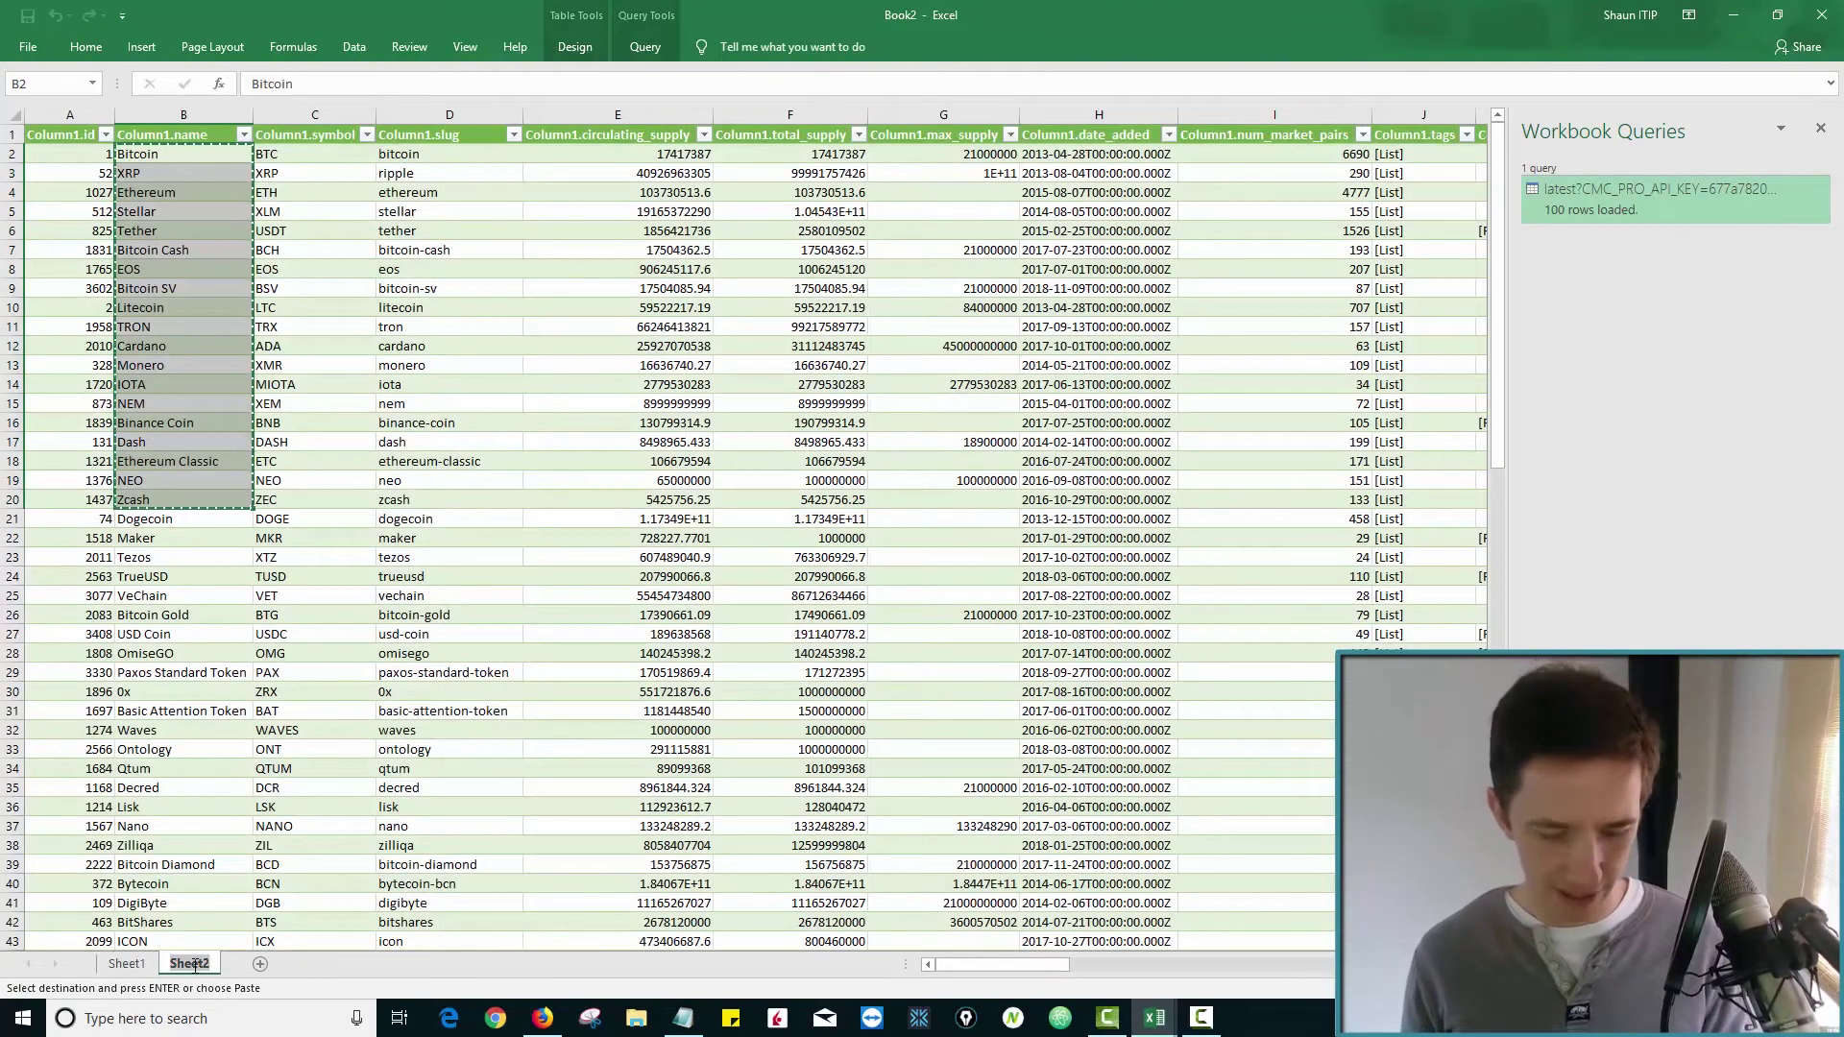
{"action": "type", "text": "DATA"}
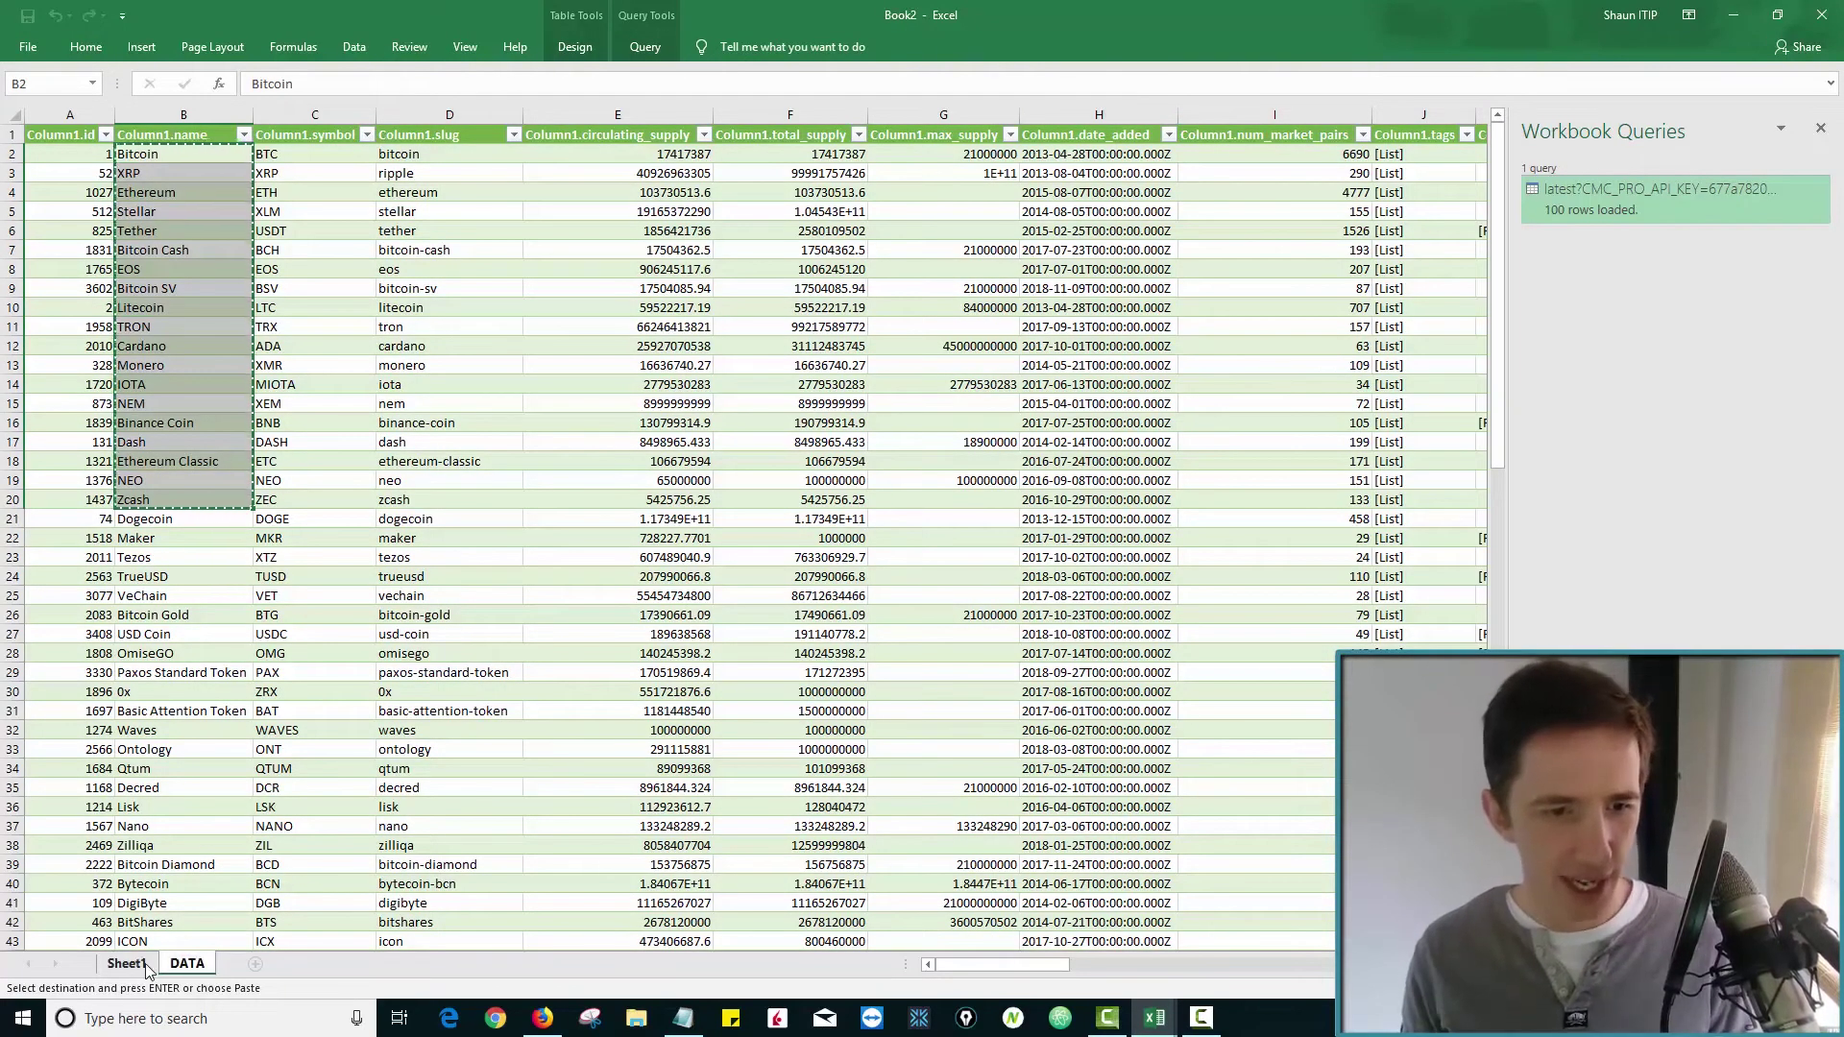
{"action": "left_click", "coordinate": [124, 964]}
{"action": "double_click", "coordinate": [123, 964]}
{"action": "type", "text": "SUMMRY"}
{"action": "left_click", "coordinate": [465, 479]}
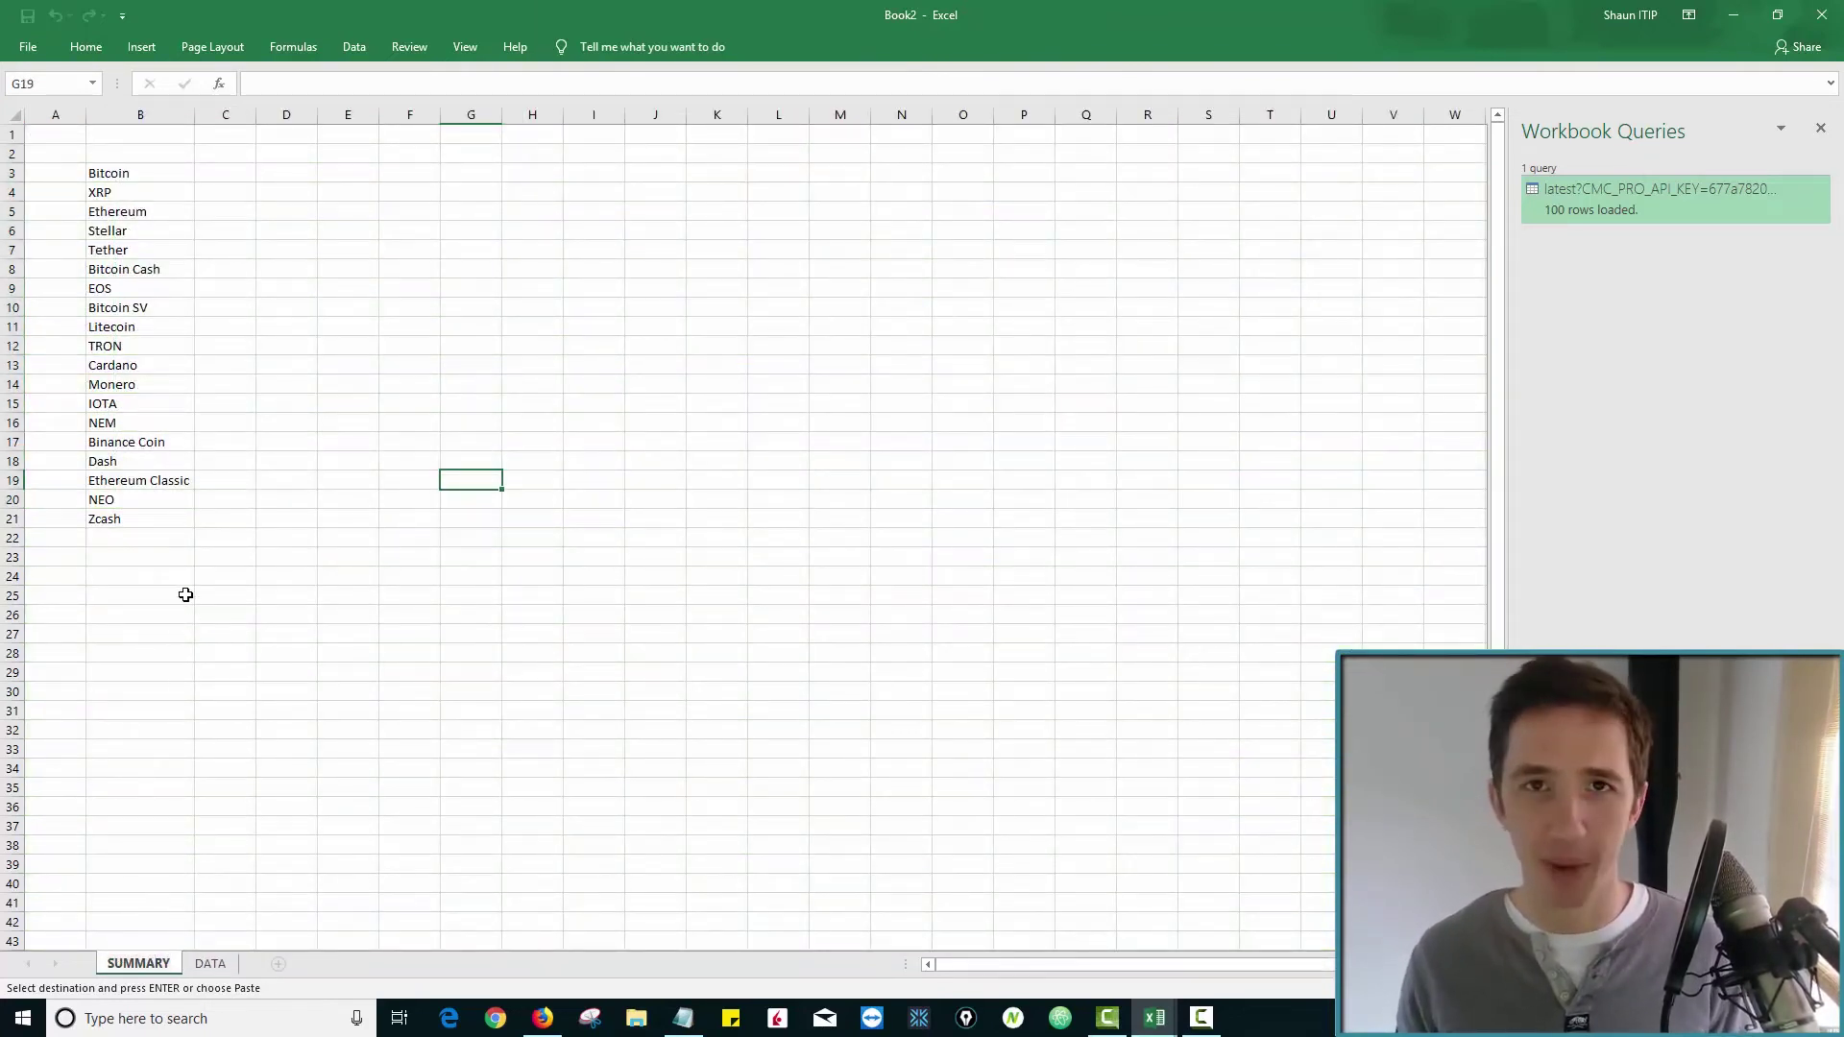
{"action": "left_click", "coordinate": [185, 480]}
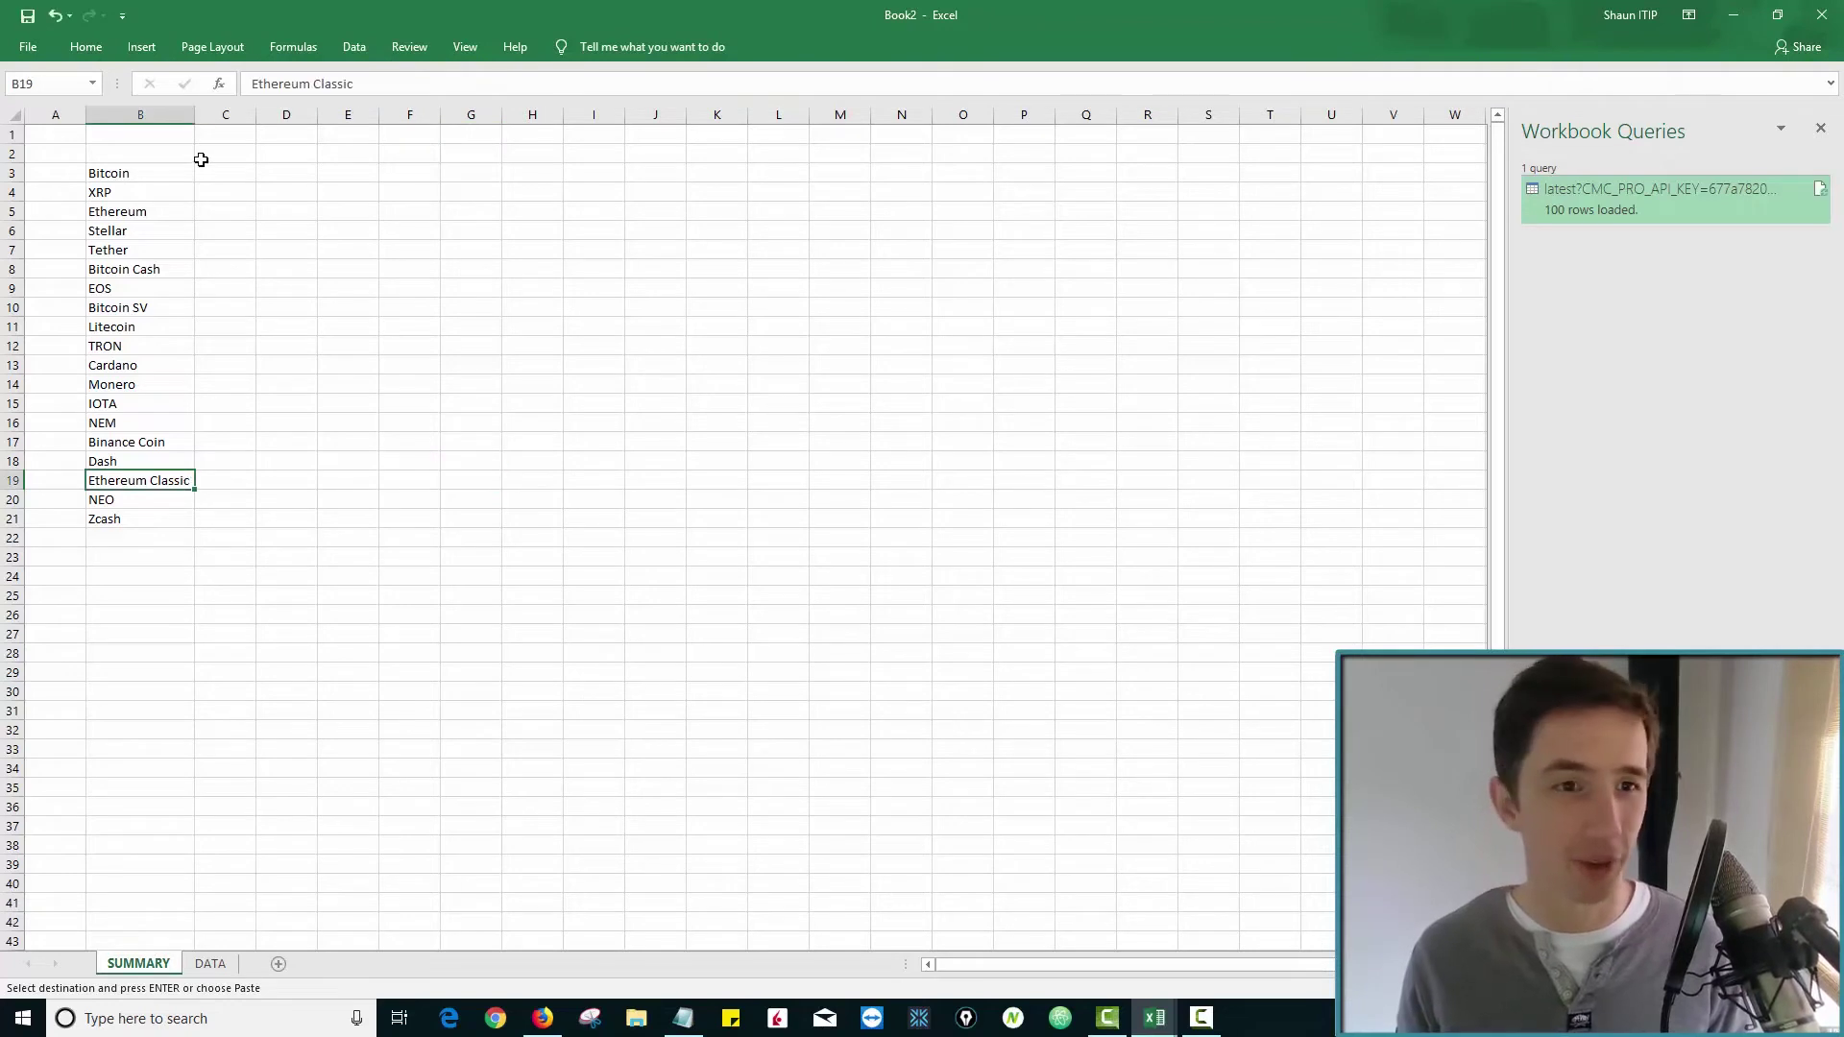
Select cell C3 beside Bitcoin, then bring the Auto refresh tool workbook to the front.
{"action": "left_click", "coordinate": [206, 172]}
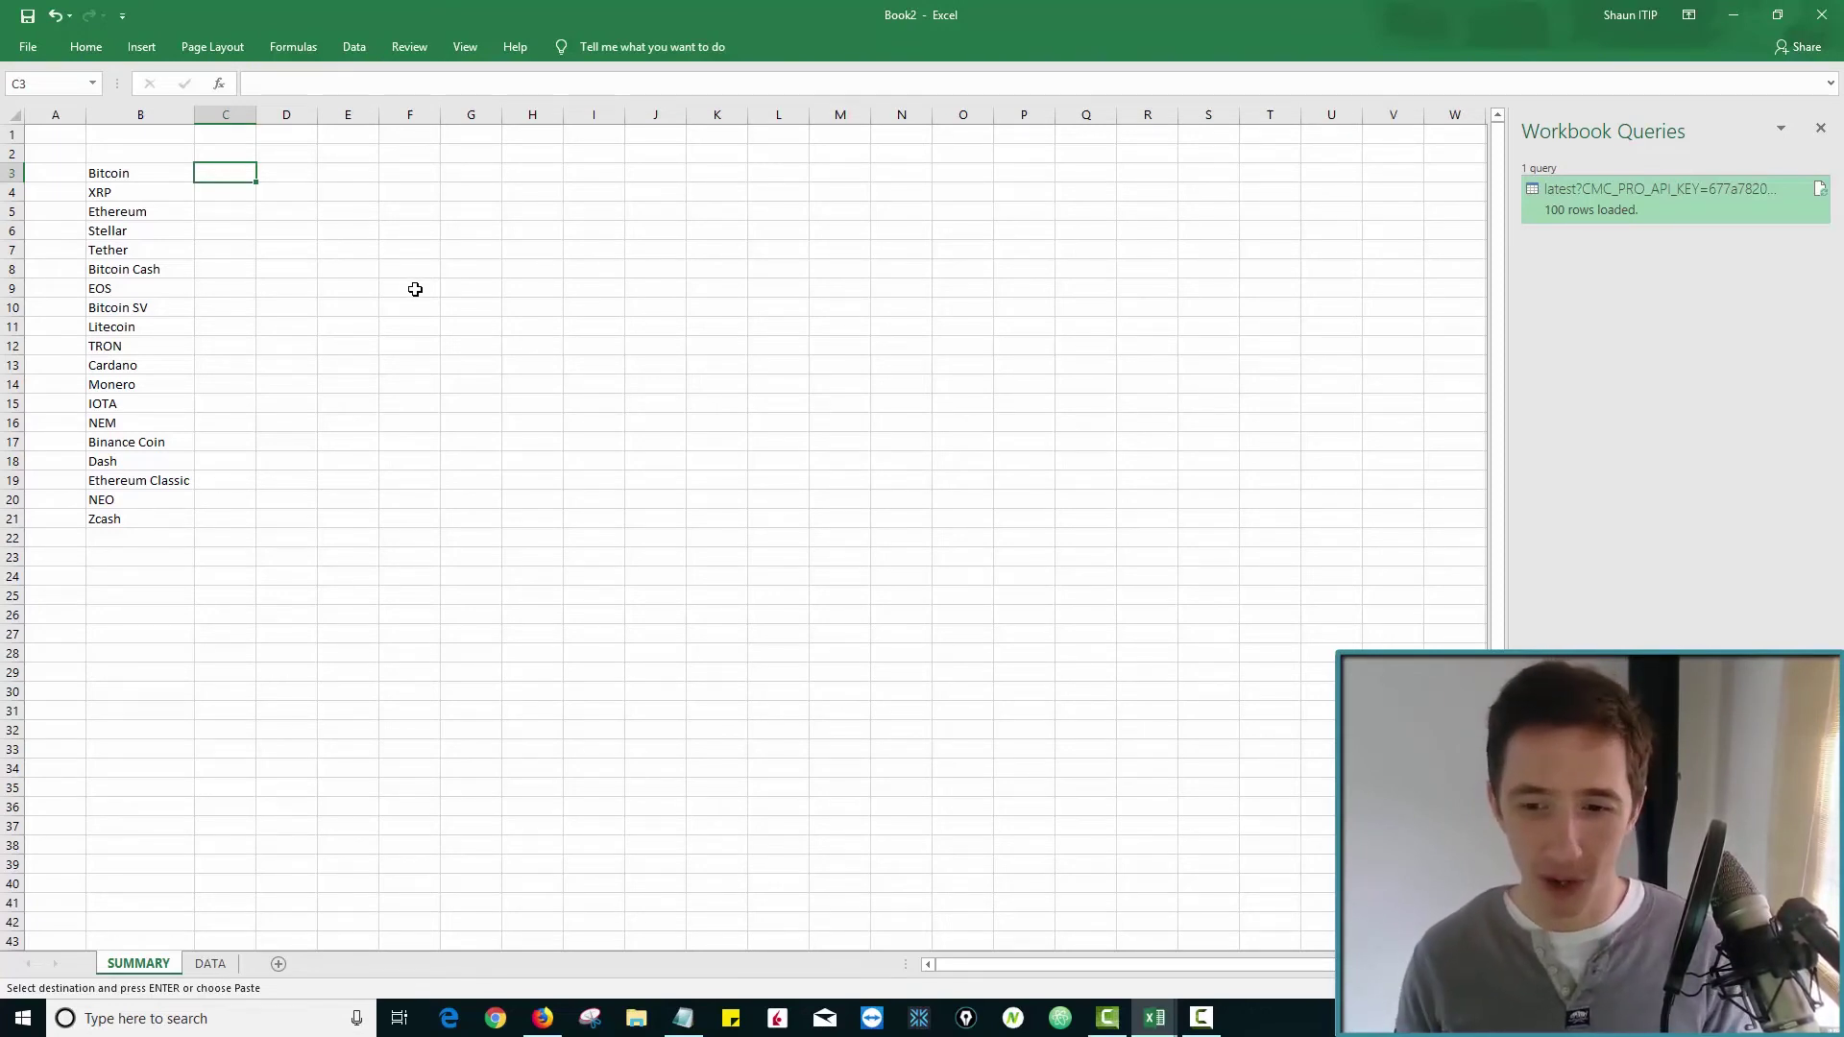
{"action": "left_click", "coordinate": [1153, 1012]}
{"action": "left_click", "coordinate": [1052, 936]}
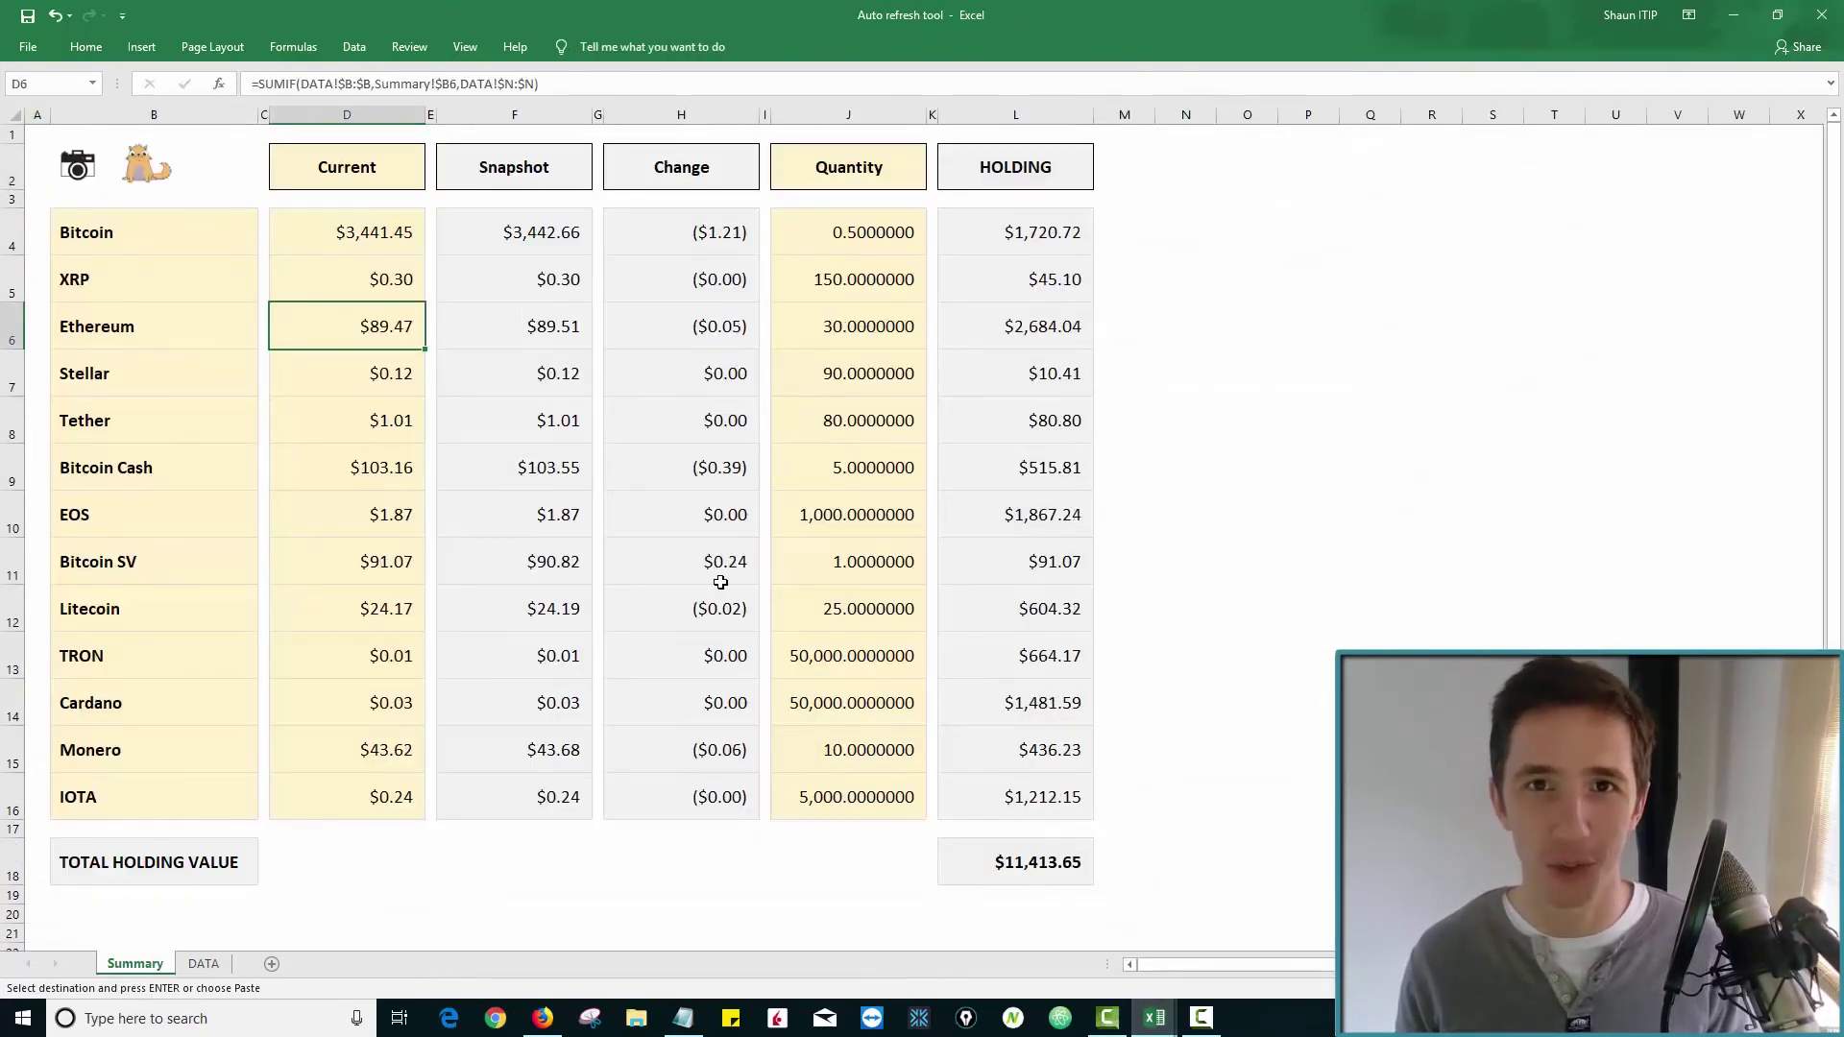
Run the snapshot macro to copy current prices into Snapshot F4:F16, then return to Book2.
{"action": "left_click", "coordinate": [78, 165]}
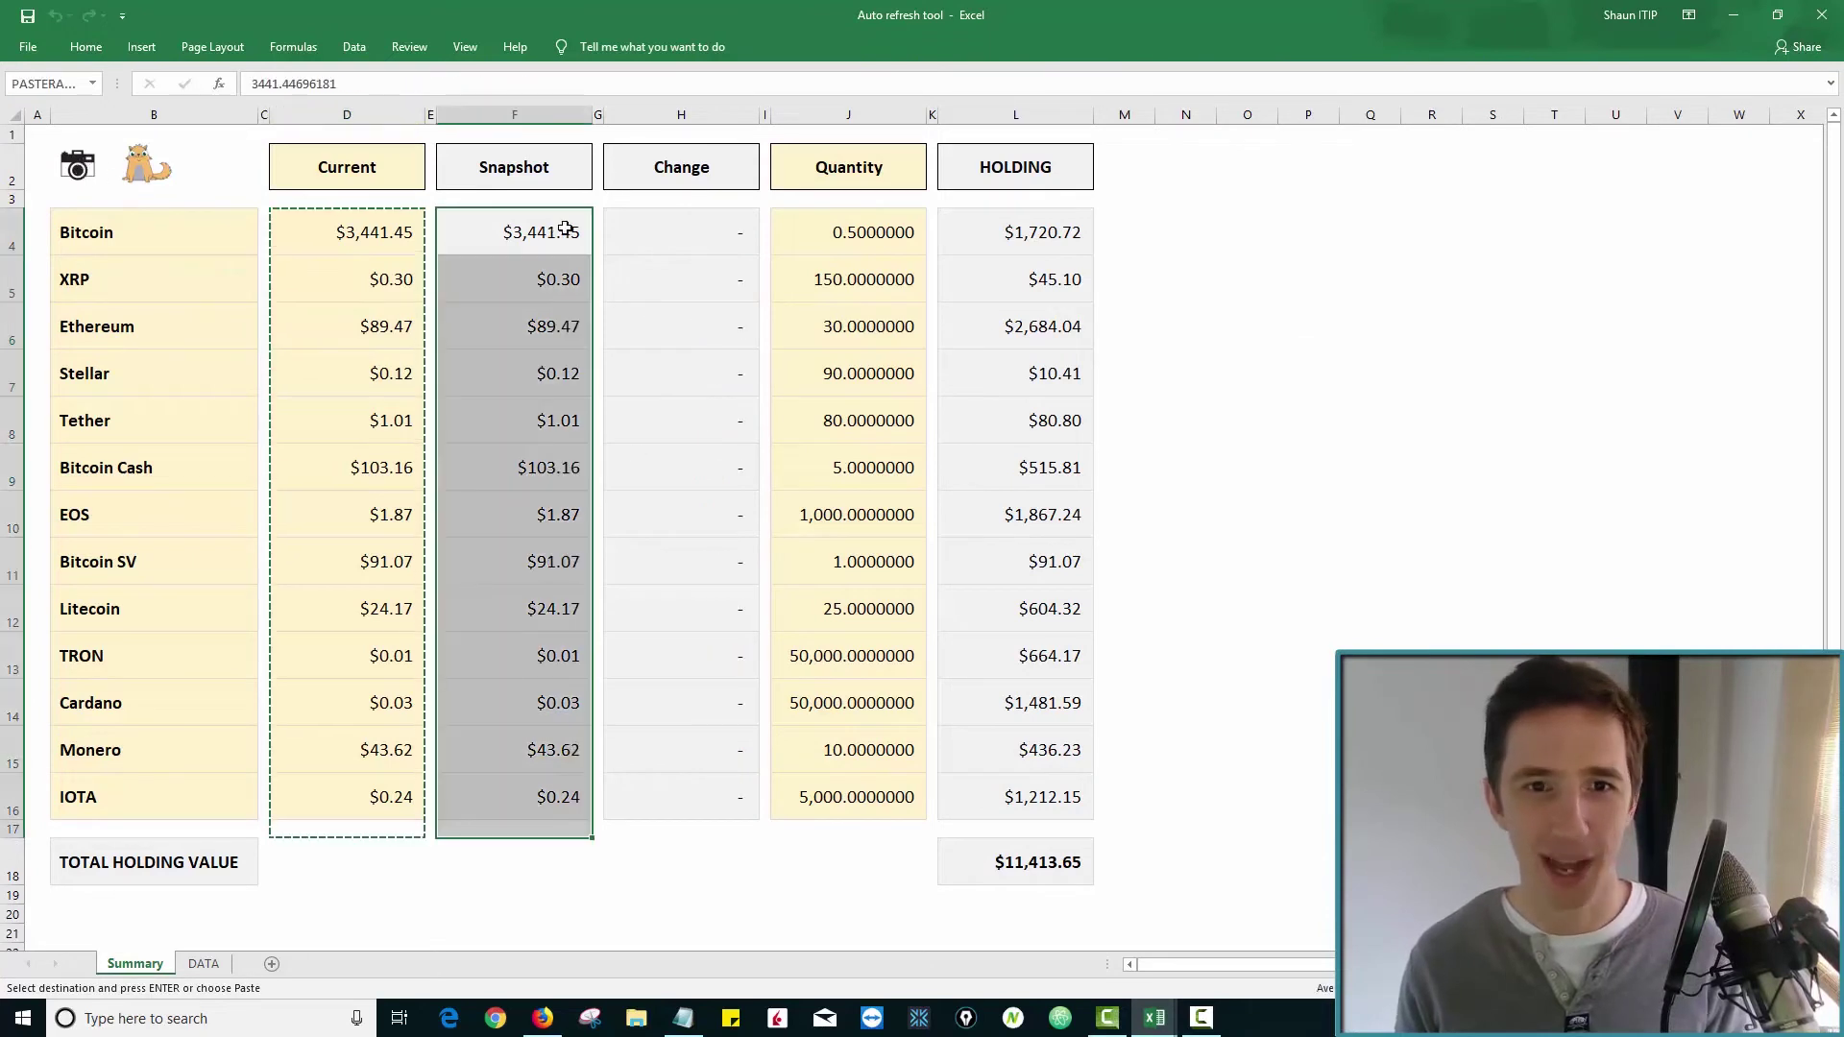
{"action": "left_click_drag", "start_coordinate": [557, 228], "coordinate": [552, 797]}
{"action": "key", "text": "Escape"}
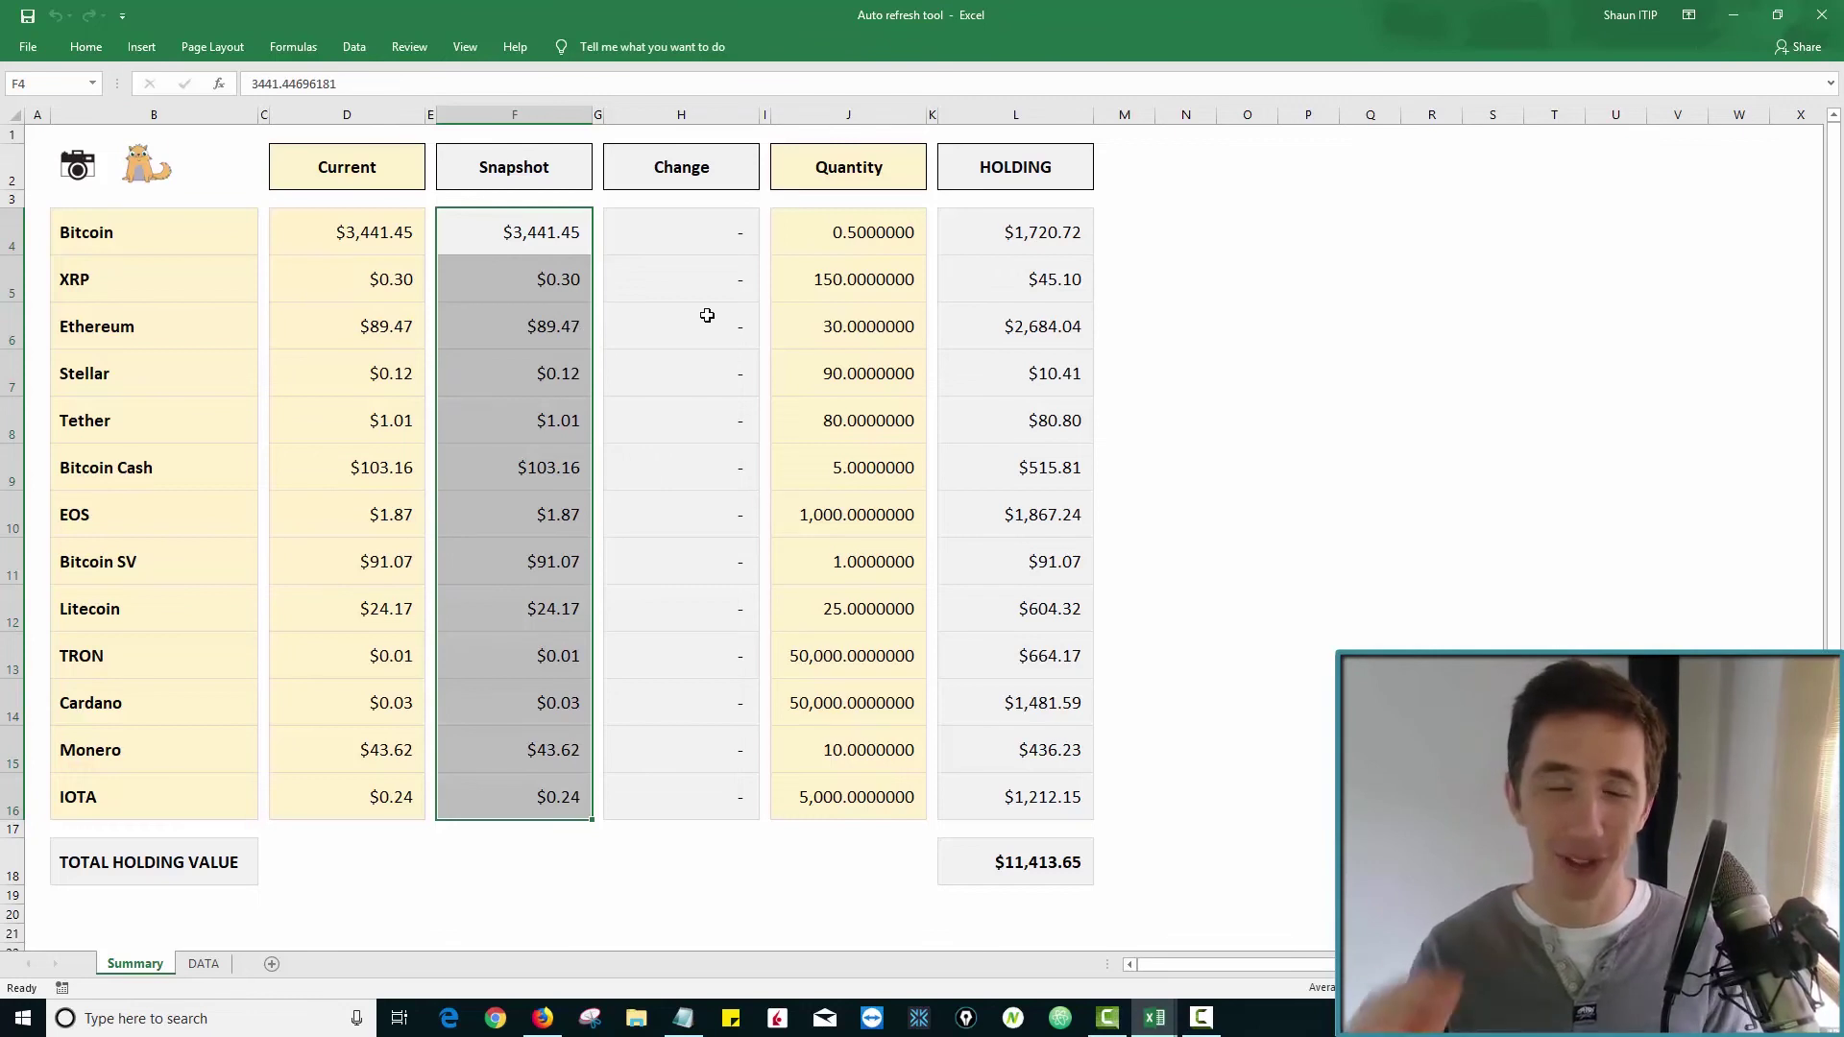
{"action": "left_click", "coordinate": [1155, 1017]}
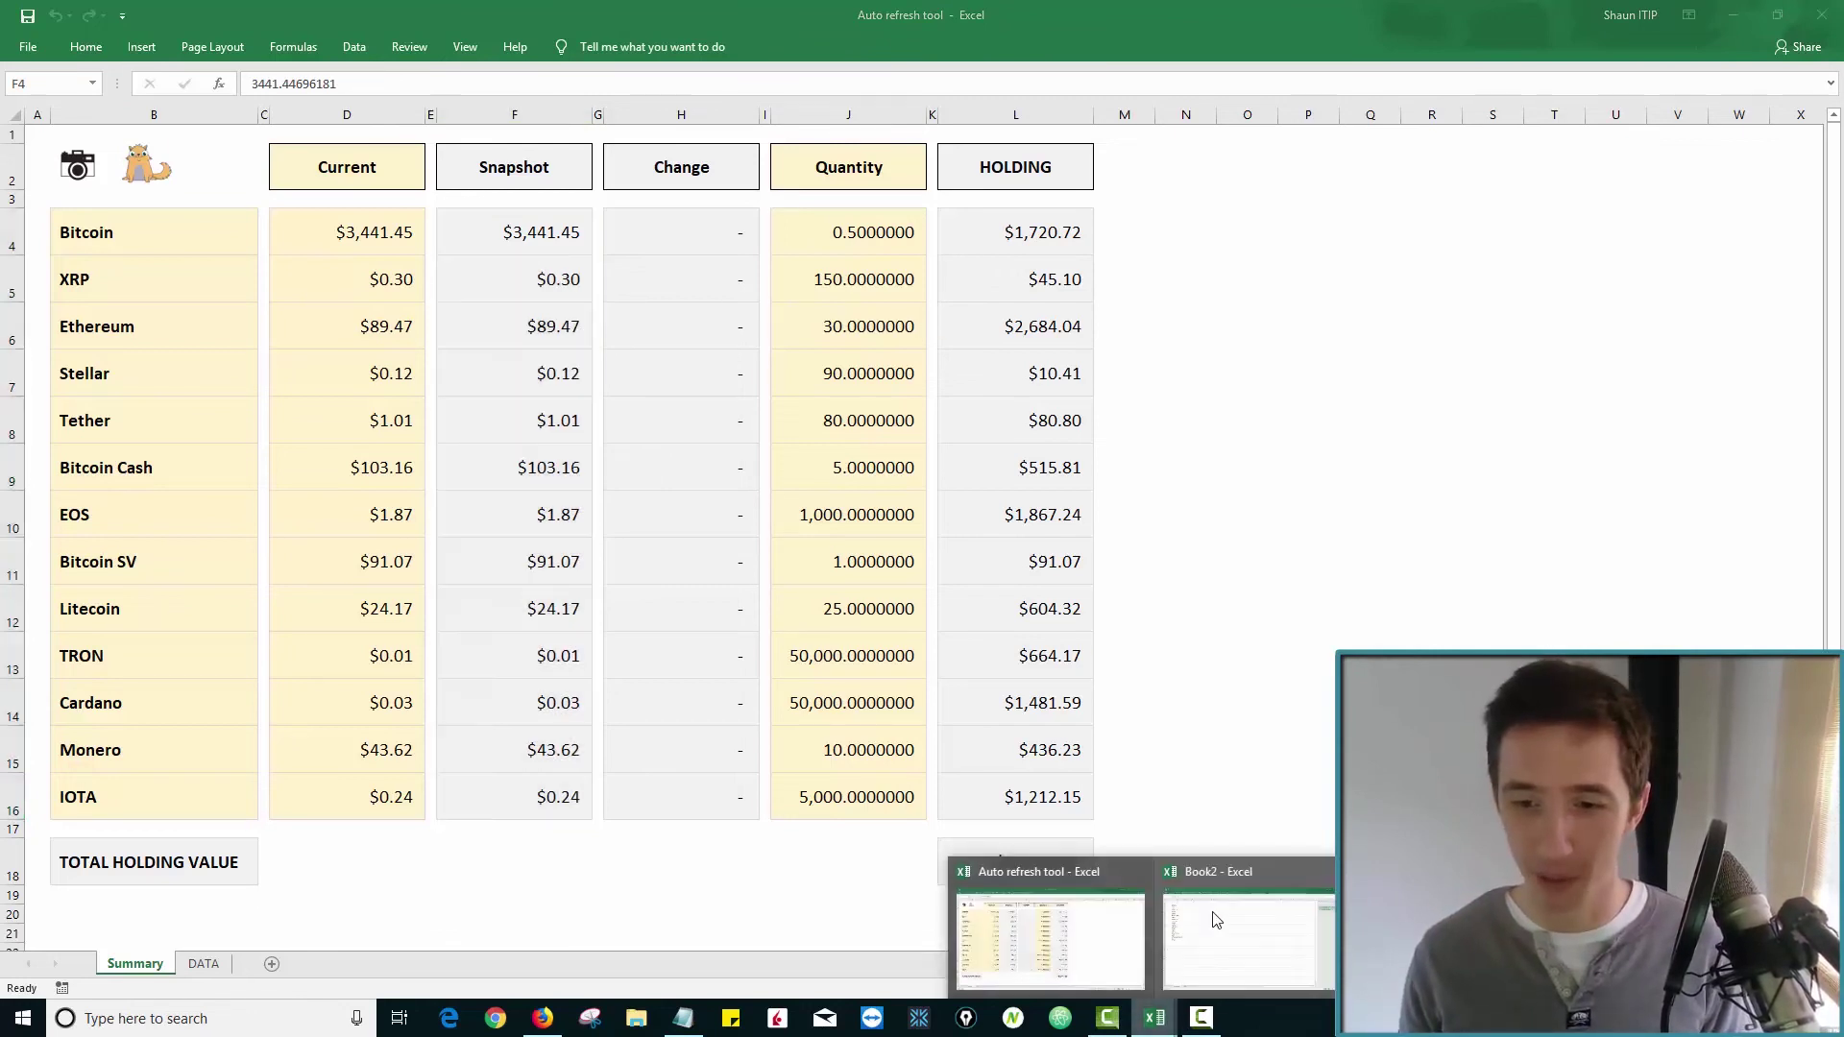
{"action": "left_click", "coordinate": [1216, 920]}
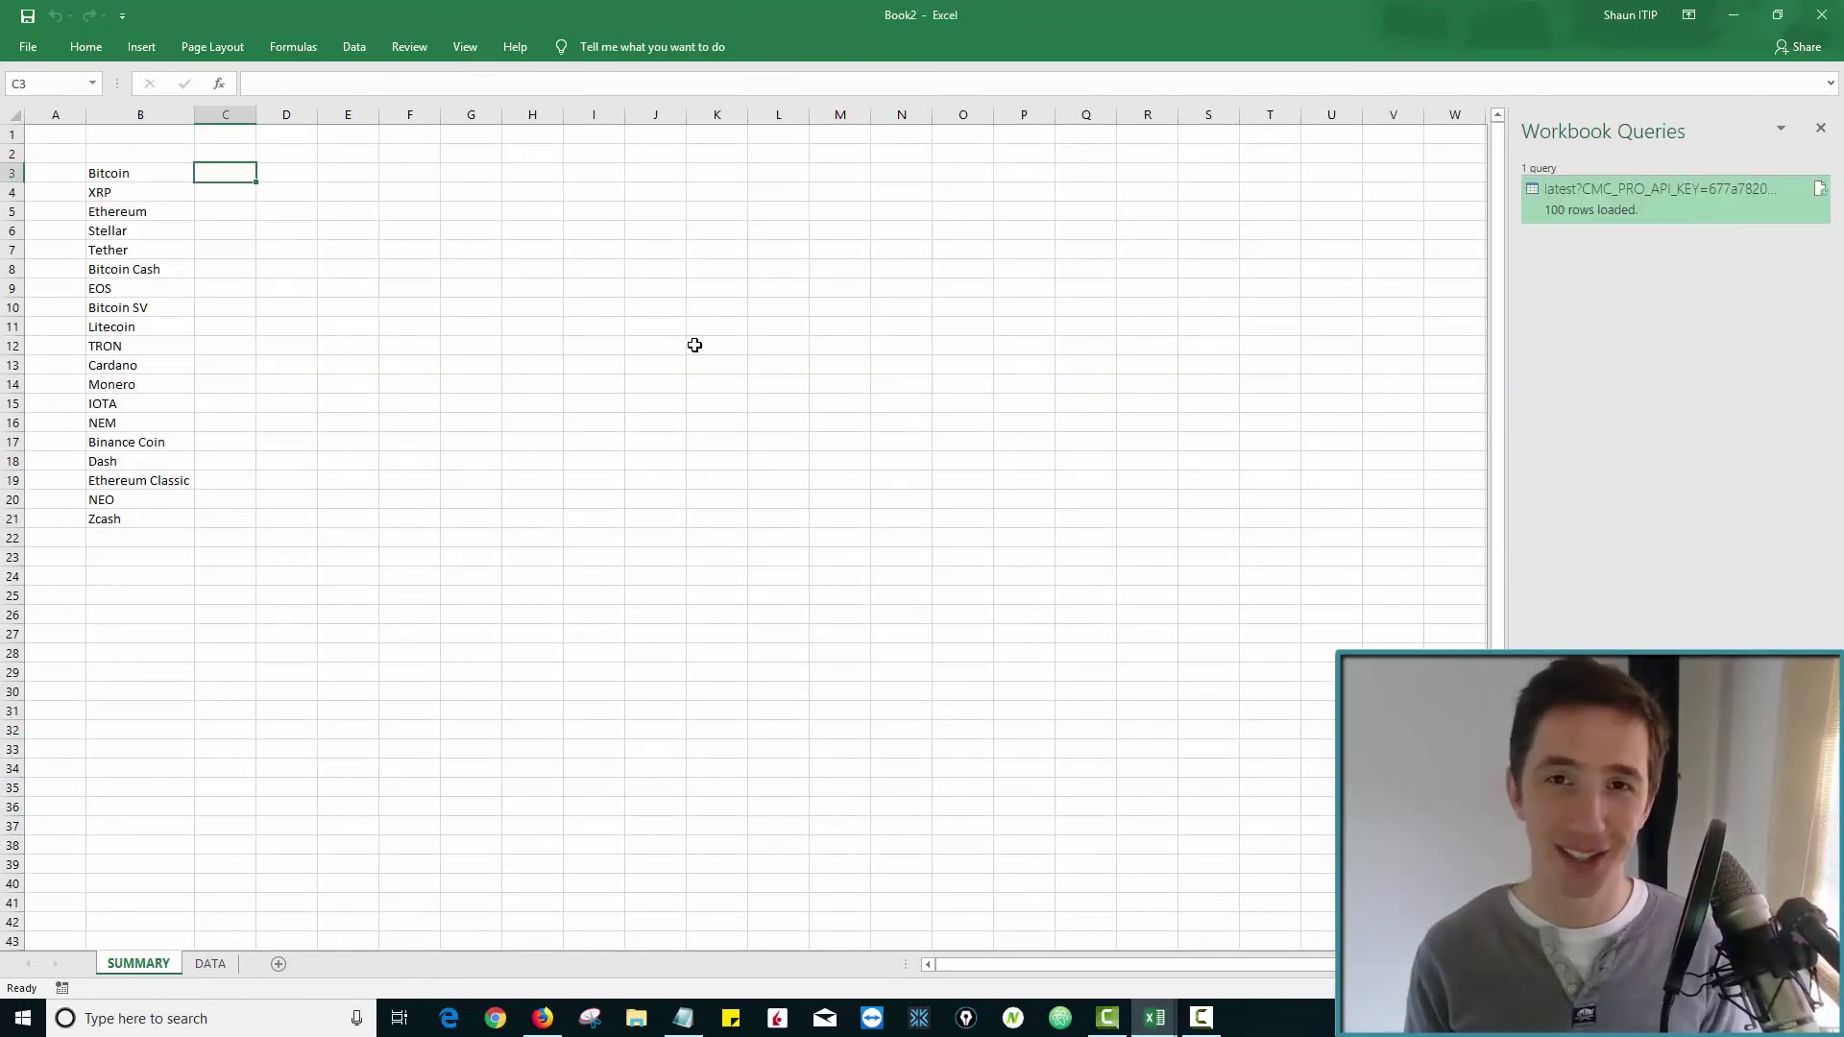